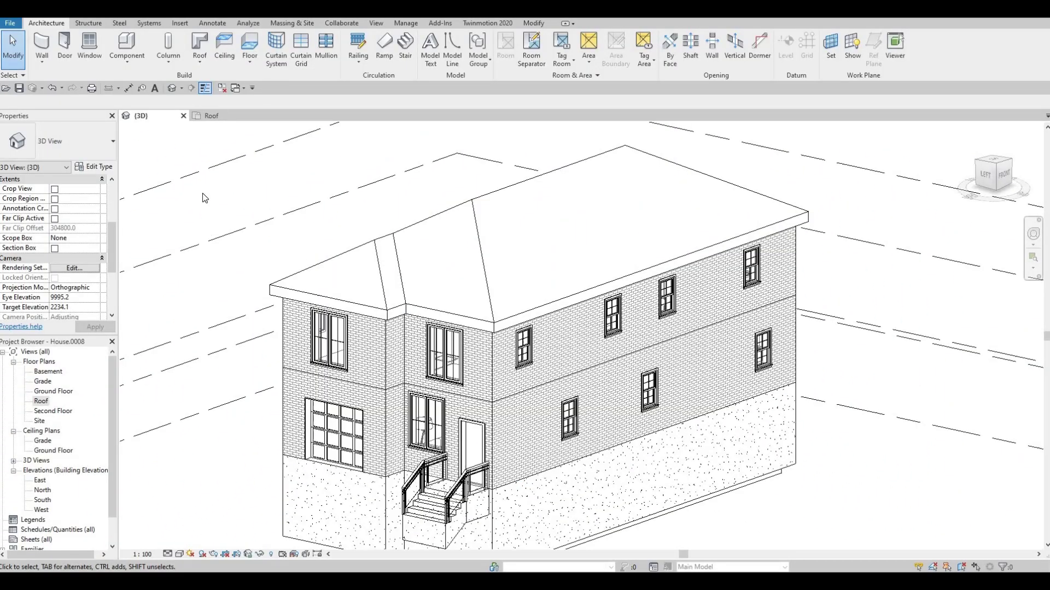
Place a roof fascia along the upper front roof edge over the garage side, and check its end at the corner.
{"action": "left_click", "coordinate": [201, 67]}
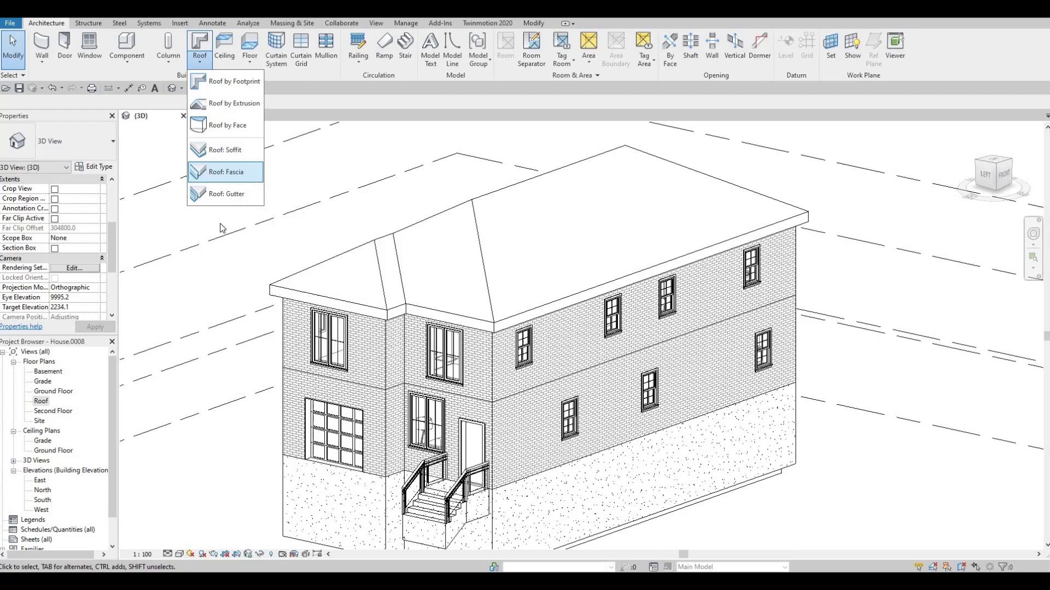
{"action": "left_click", "coordinate": [225, 174]}
{"action": "scroll", "coordinate": [244, 292], "scroll_direction": "up", "scroll_amount": 5}
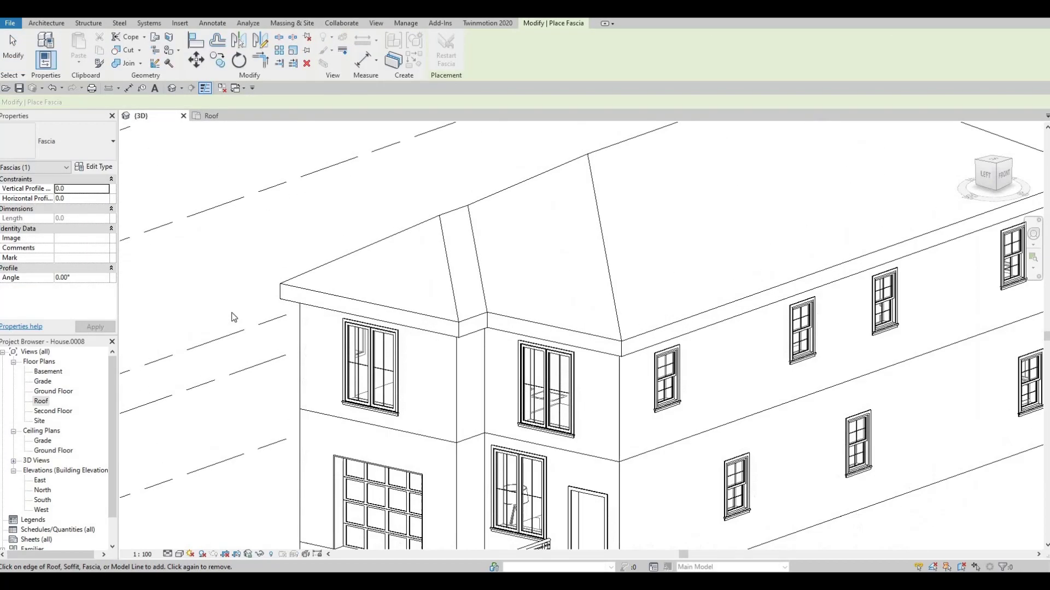
{"action": "scroll", "coordinate": [244, 300], "scroll_direction": "up", "scroll_amount": 2}
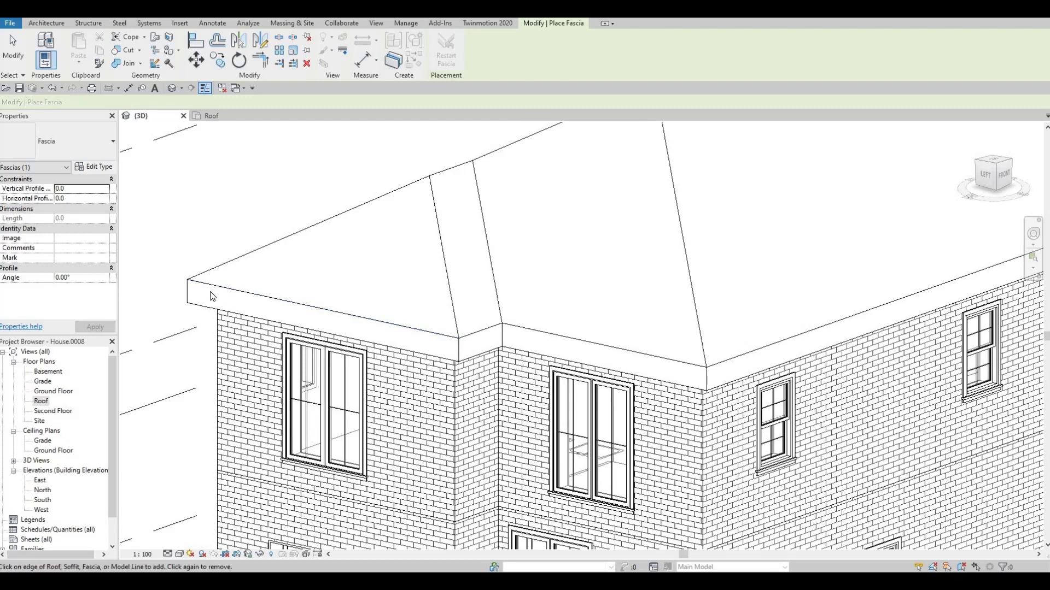
{"action": "key", "text": "F1"}
{"action": "key", "text": "F1"}
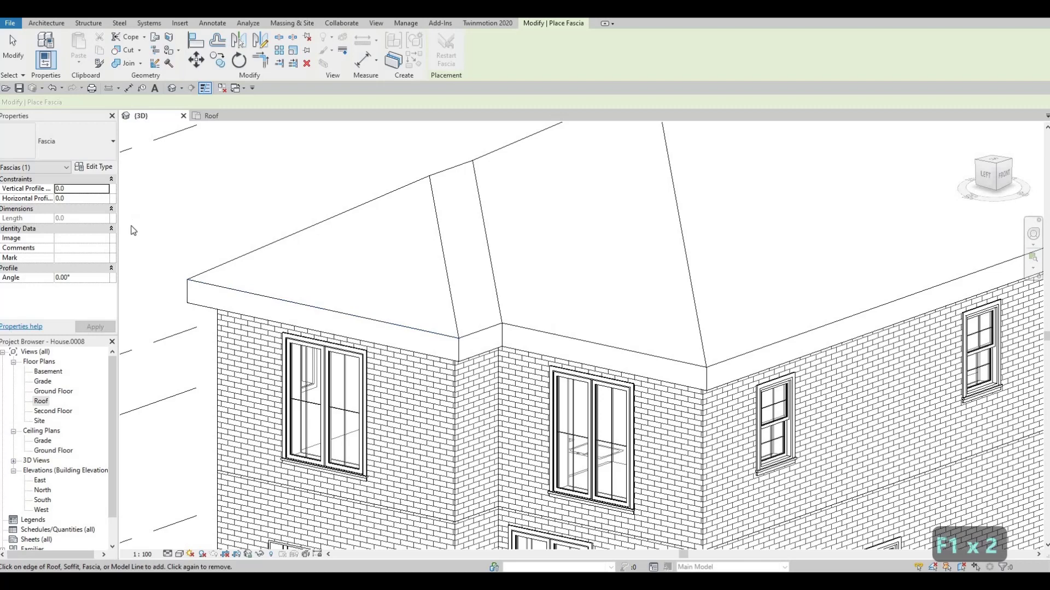
{"action": "left_click", "coordinate": [267, 299]}
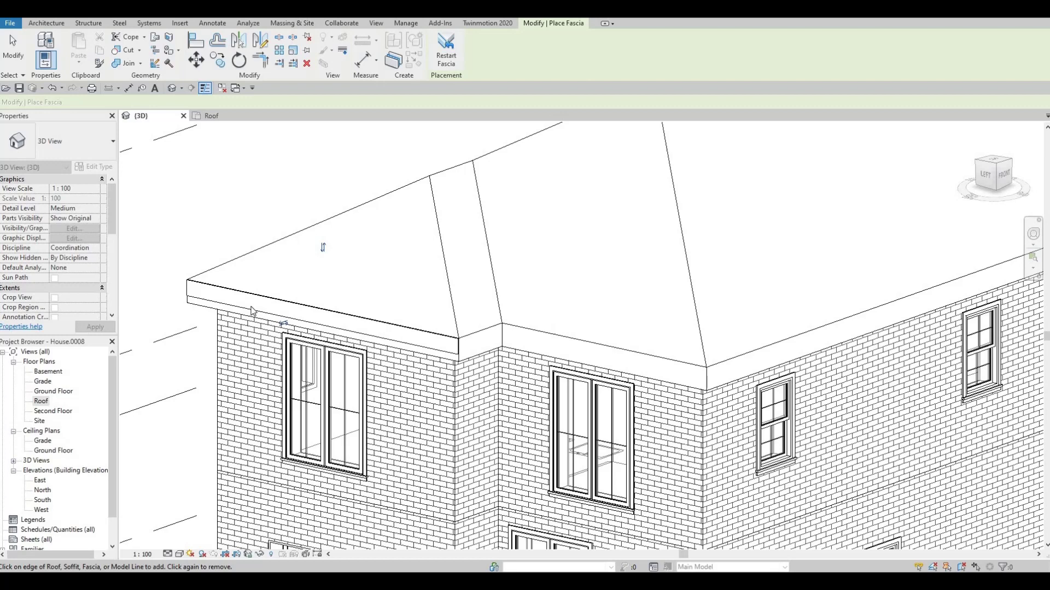
{"action": "key", "text": "Escape"}
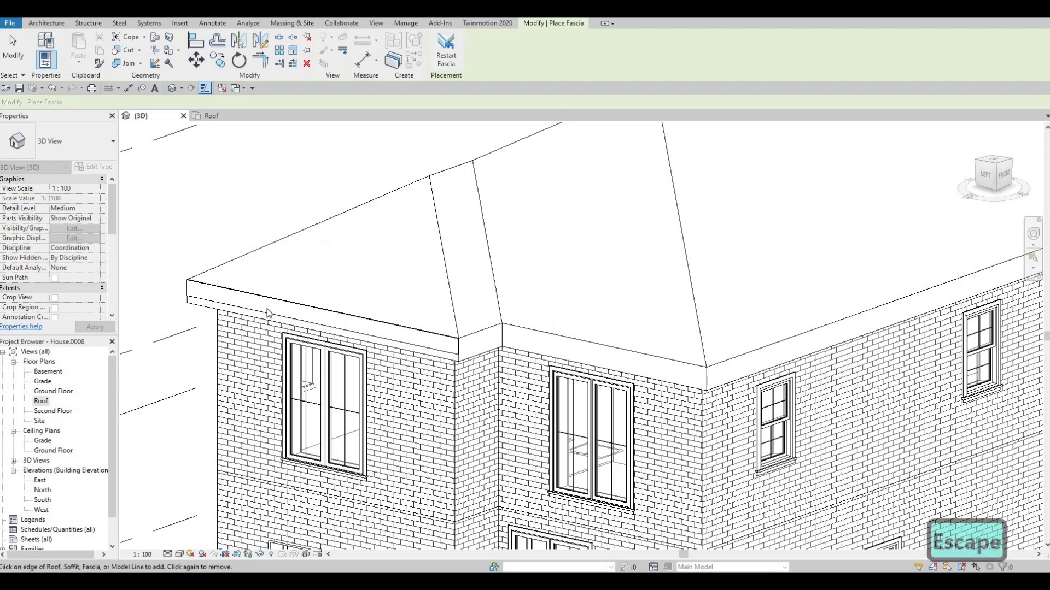
{"action": "left_click", "coordinate": [280, 304]}
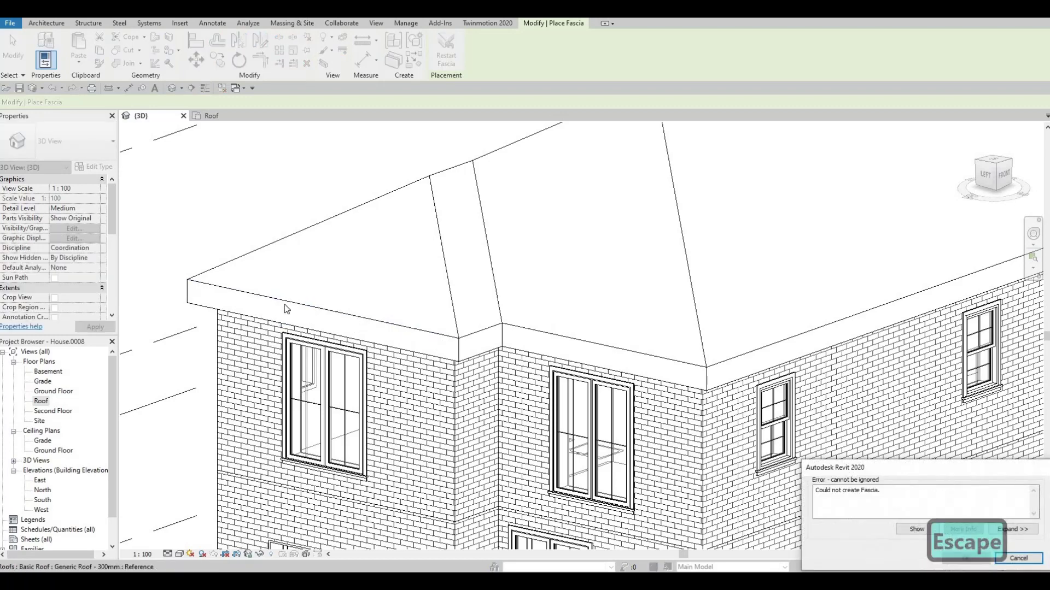
{"action": "key", "text": "Escape"}
{"action": "key", "text": "Escape"}
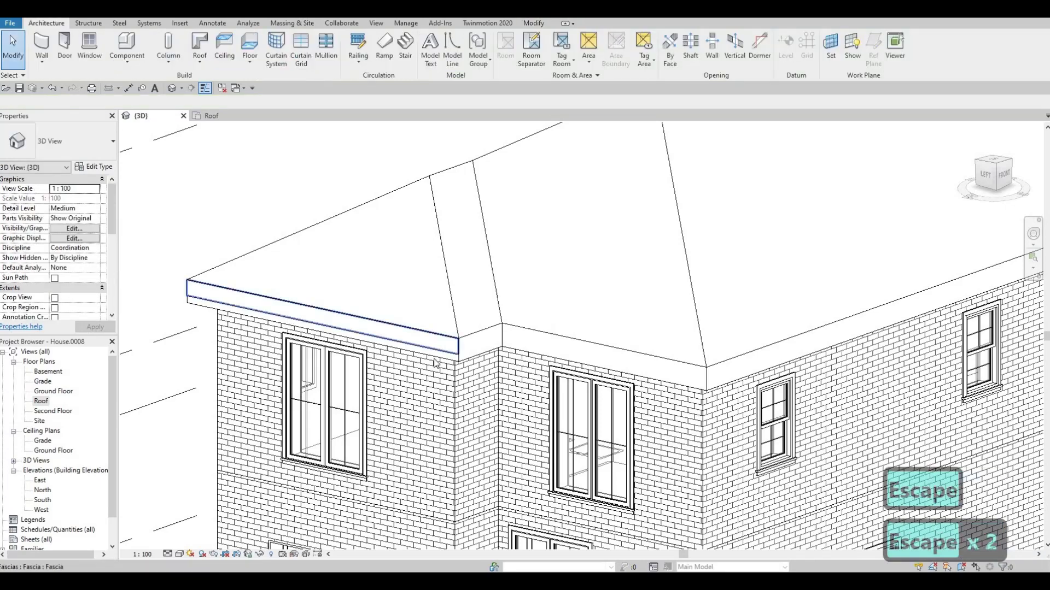
{"action": "left_click", "coordinate": [462, 348]}
{"action": "scroll", "coordinate": [465, 349], "scroll_direction": "up", "scroll_amount": 4}
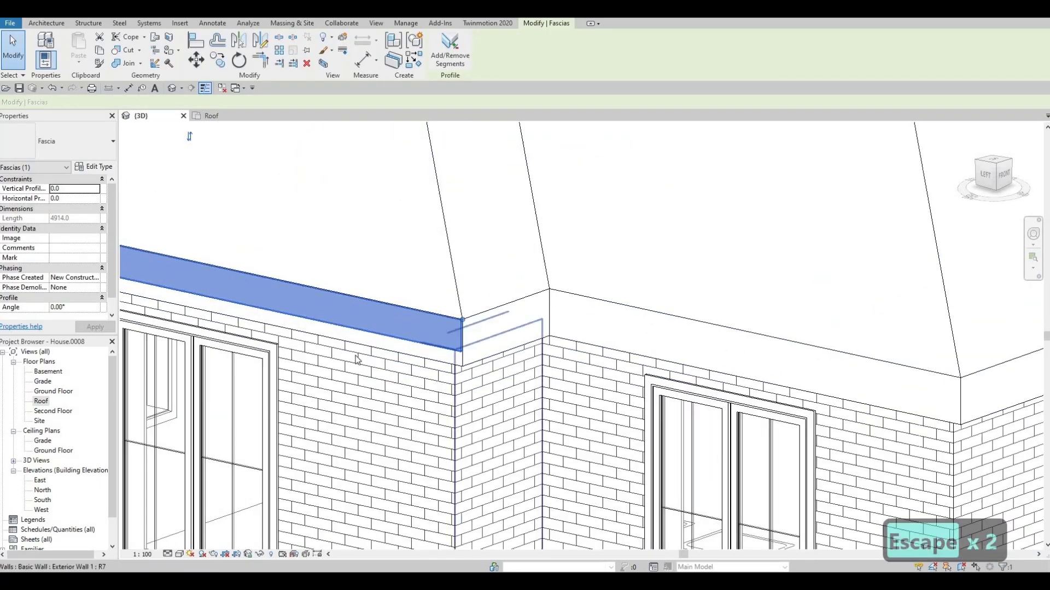
{"action": "scroll", "coordinate": [350, 312], "scroll_direction": "down", "scroll_amount": 5}
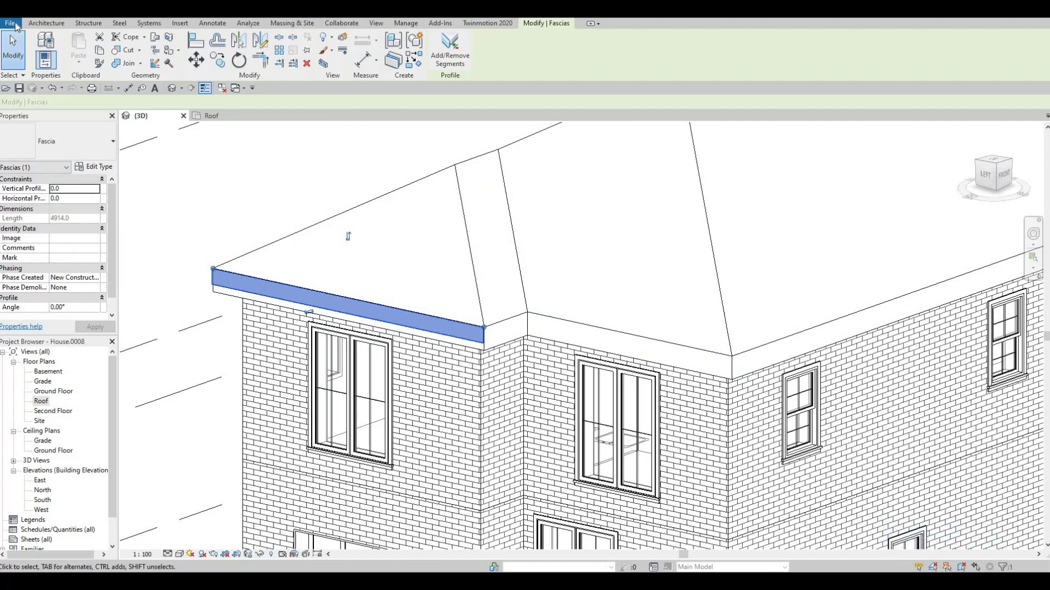
Create a new family from the Metric Profile template.
{"action": "left_click", "coordinate": [11, 24]}
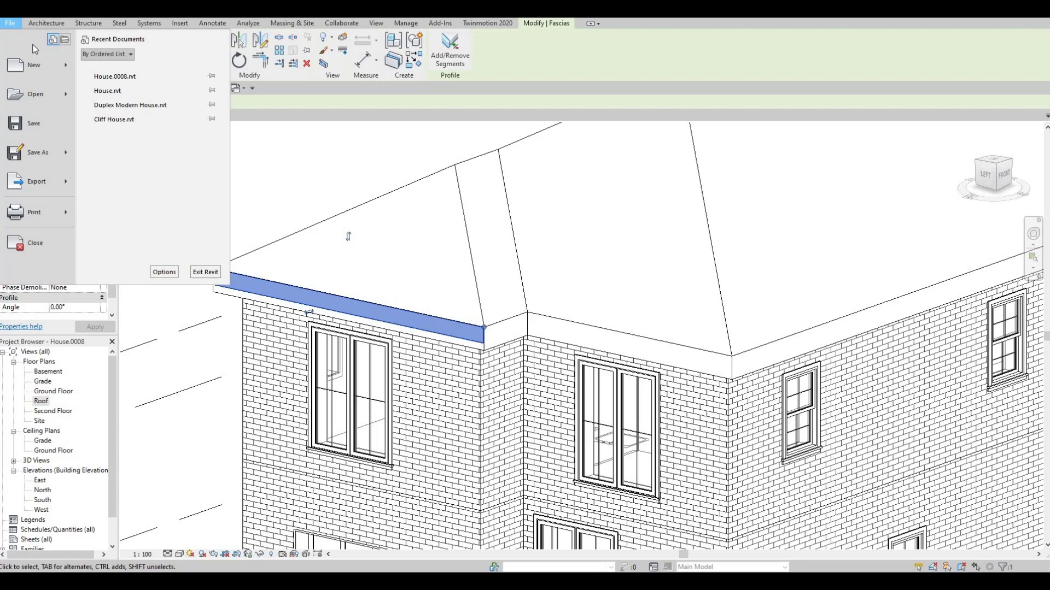
{"action": "mouse_move", "coordinate": [59, 77]}
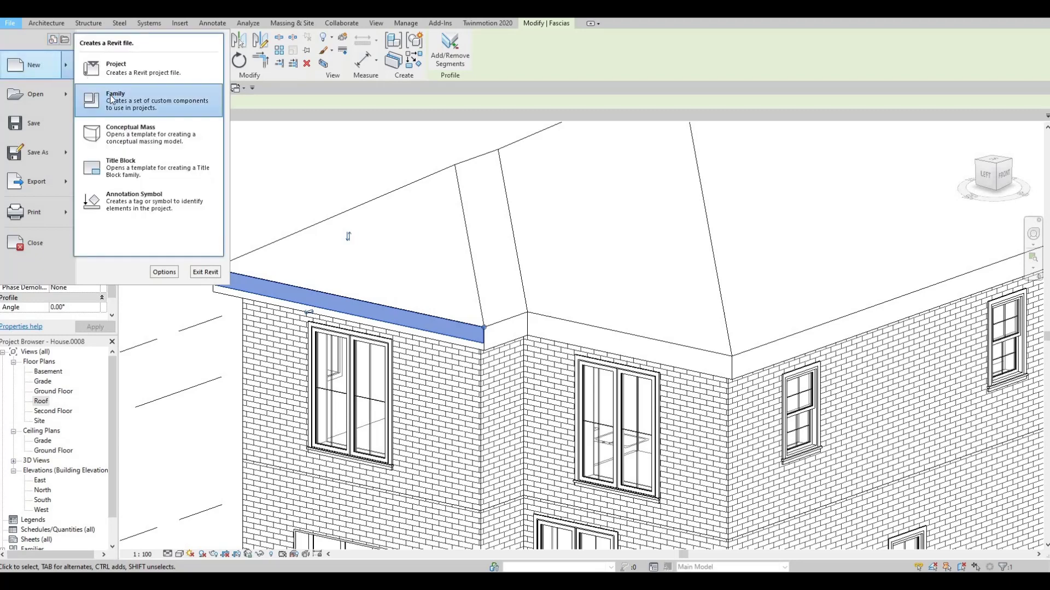
{"action": "left_click", "coordinate": [349, 240]}
{"action": "scroll", "coordinate": [451, 307], "scroll_direction": "down", "scroll_amount": 7}
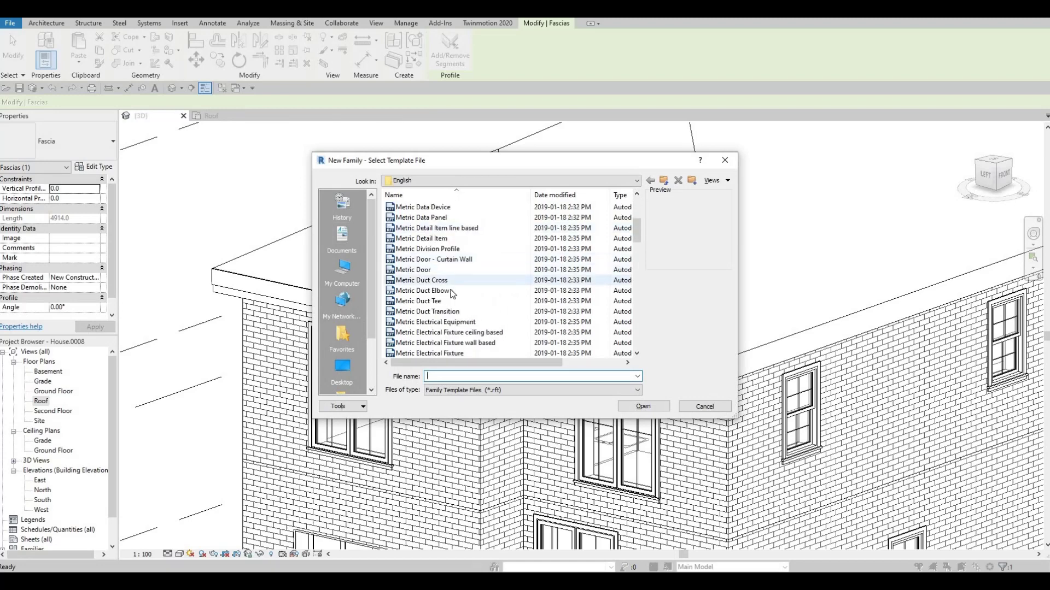
{"action": "scroll", "coordinate": [452, 308], "scroll_direction": "down", "scroll_amount": 6}
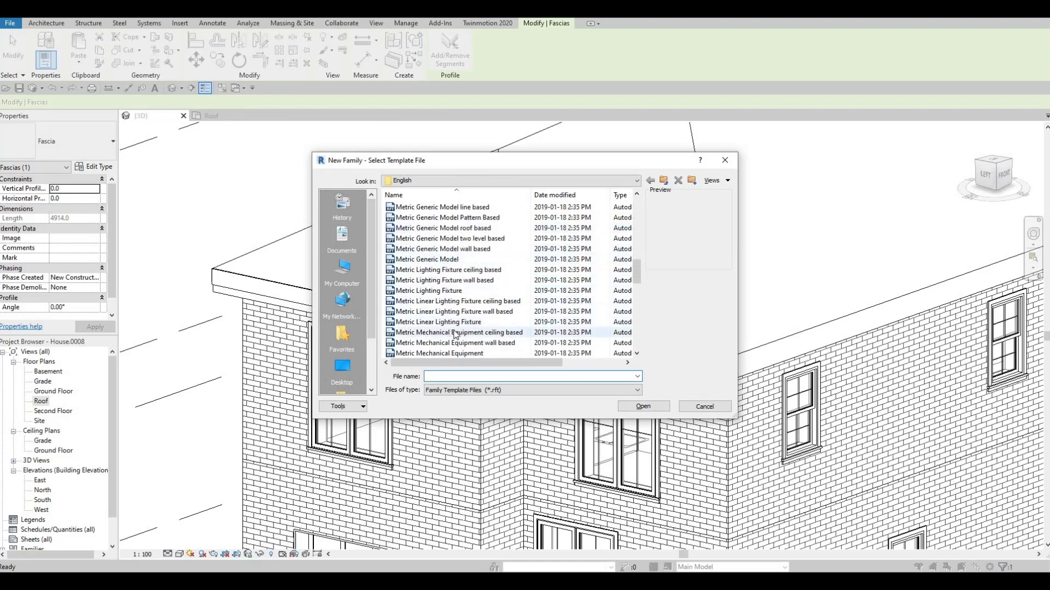
{"action": "scroll", "coordinate": [446, 323], "scroll_direction": "down", "scroll_amount": 1}
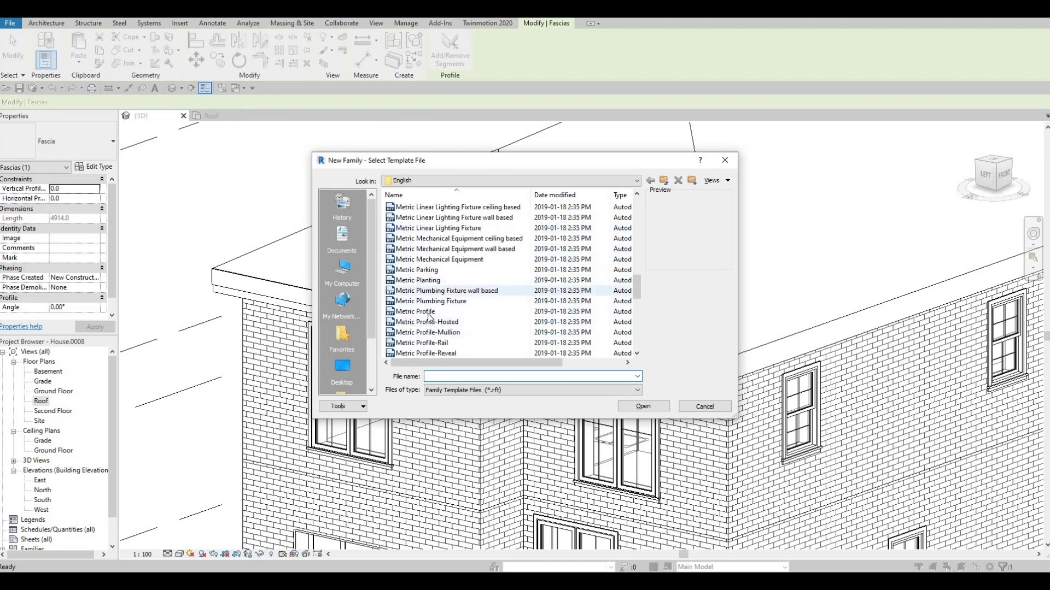
{"action": "left_click", "coordinate": [439, 313]}
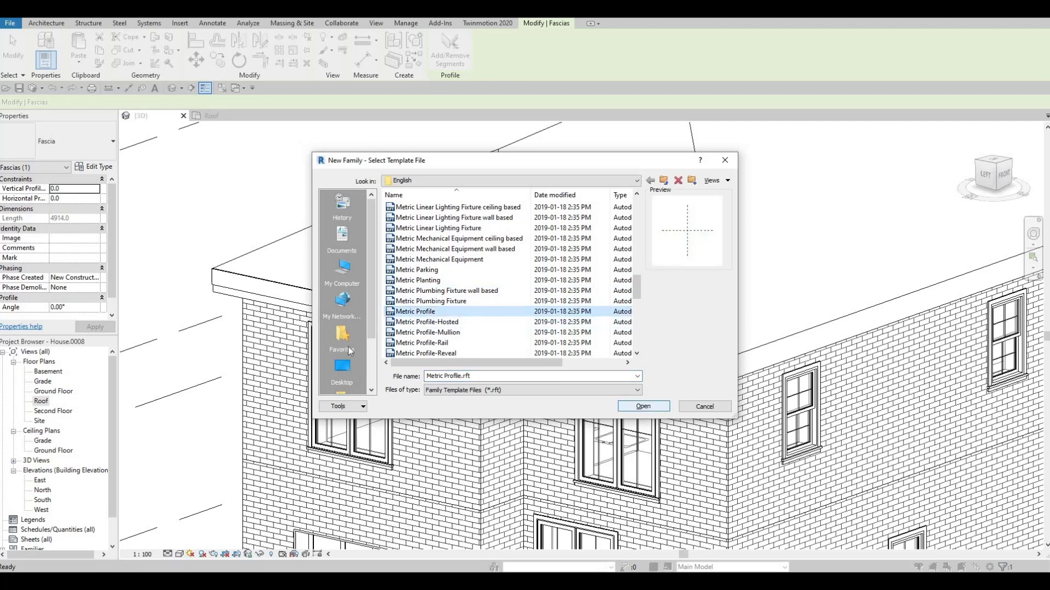
{"action": "key", "text": "Return"}
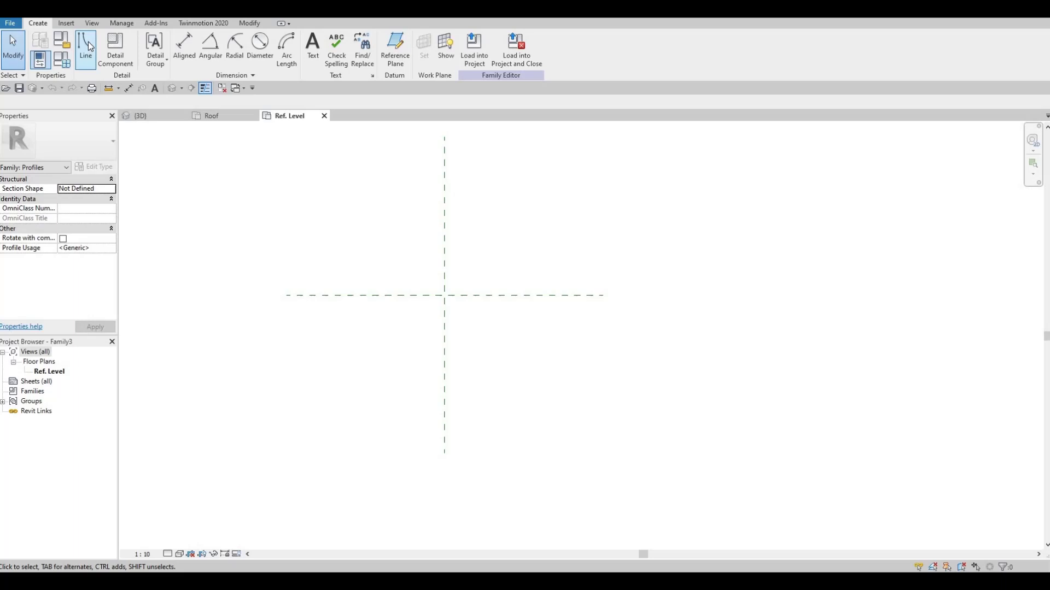
Draw a closed rectangular profile 25 mm wide and 400 mm deep, running down from the intersection of the reference planes.
{"action": "scroll", "coordinate": [457, 307], "scroll_direction": "up", "scroll_amount": 3}
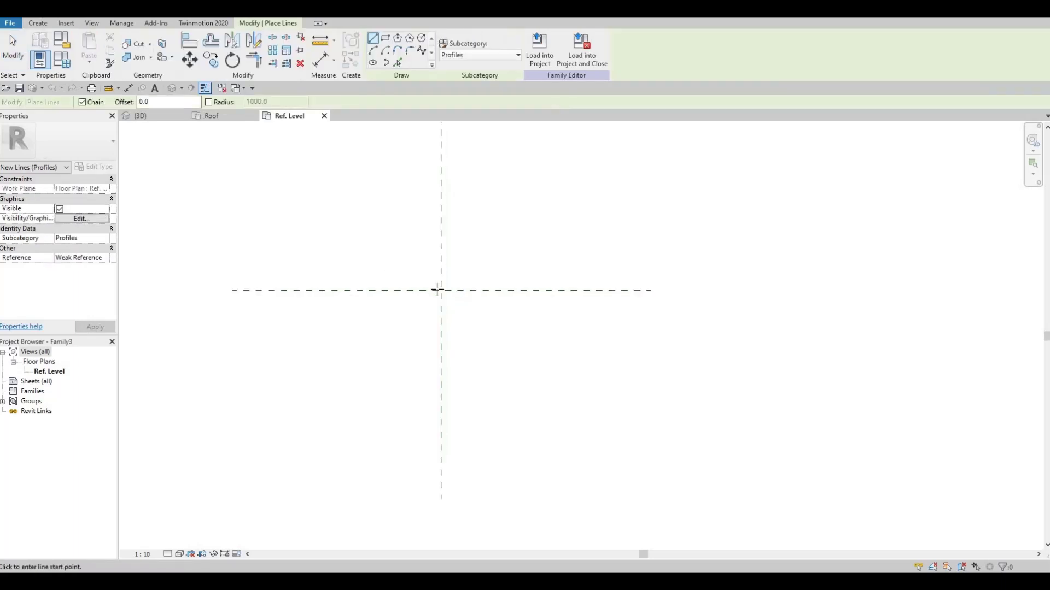
{"action": "left_click", "coordinate": [438, 289]}
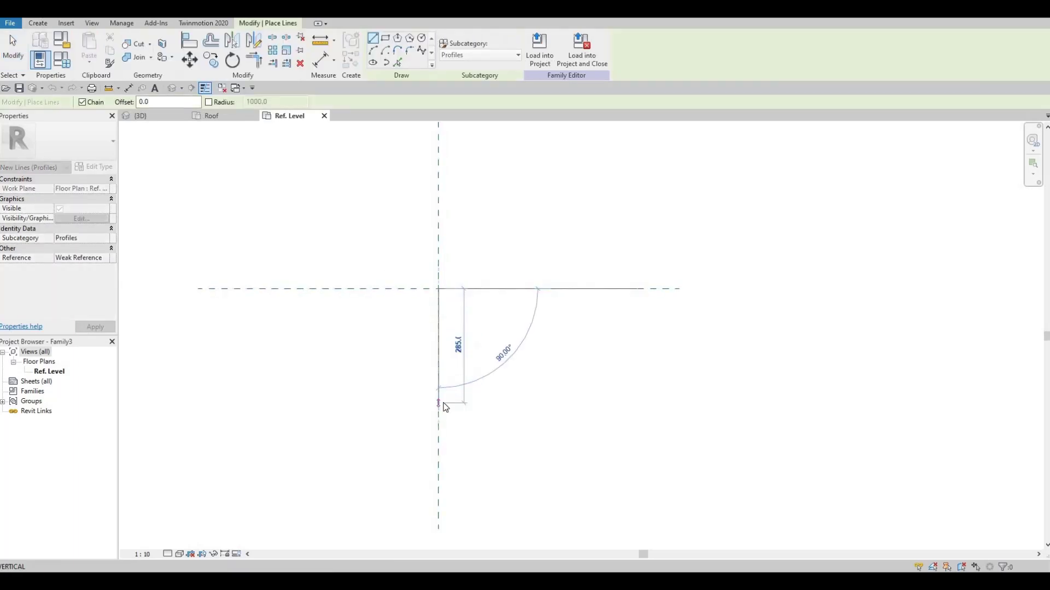
{"action": "type", "text": "400"}
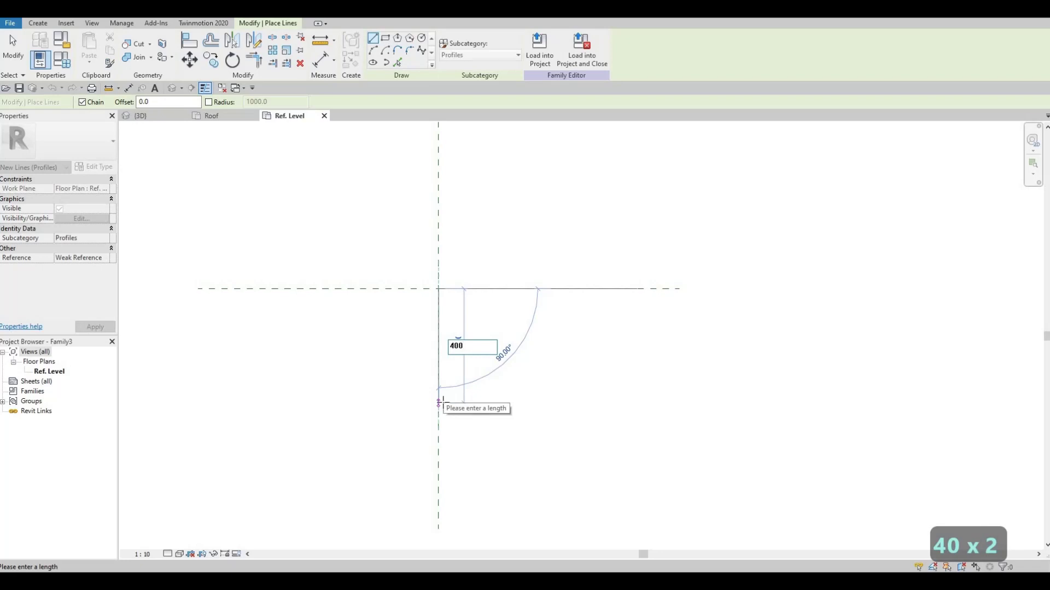
{"action": "key", "text": "Return"}
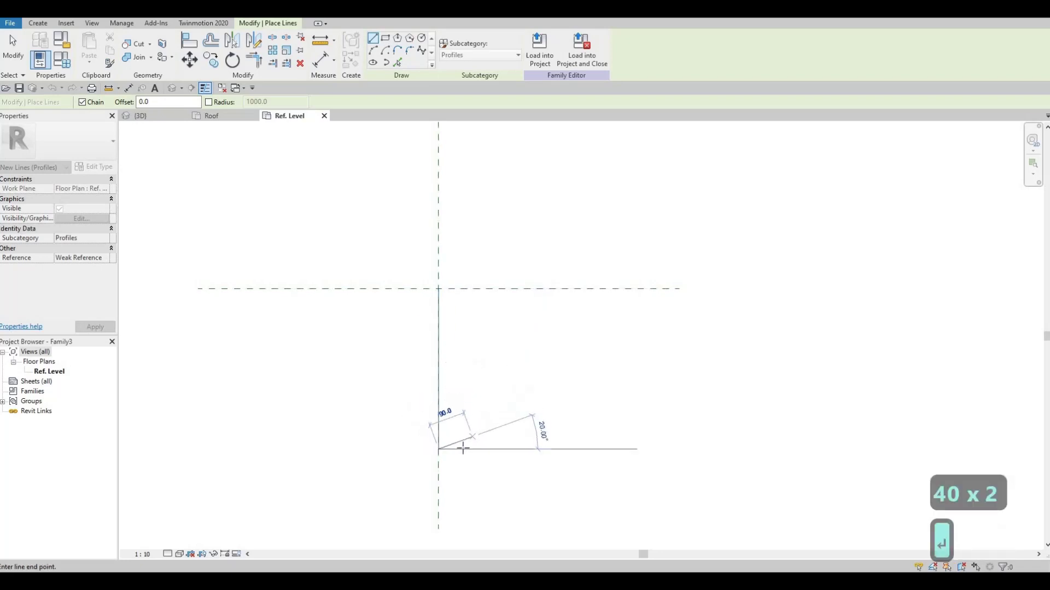
{"action": "type", "text": "25"}
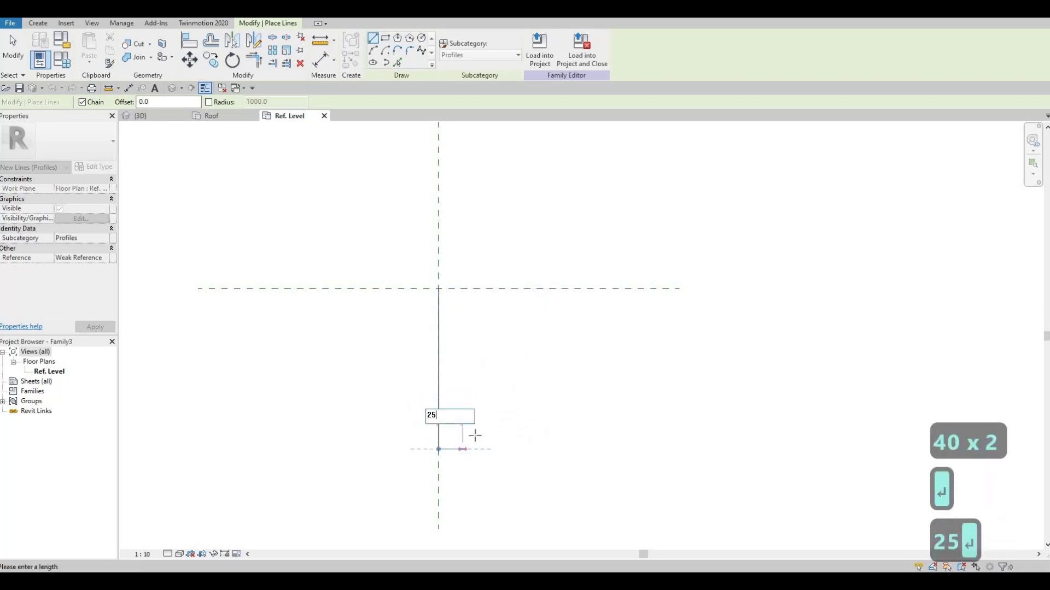
{"action": "key", "text": "Return"}
{"action": "left_click", "coordinate": [450, 288]}
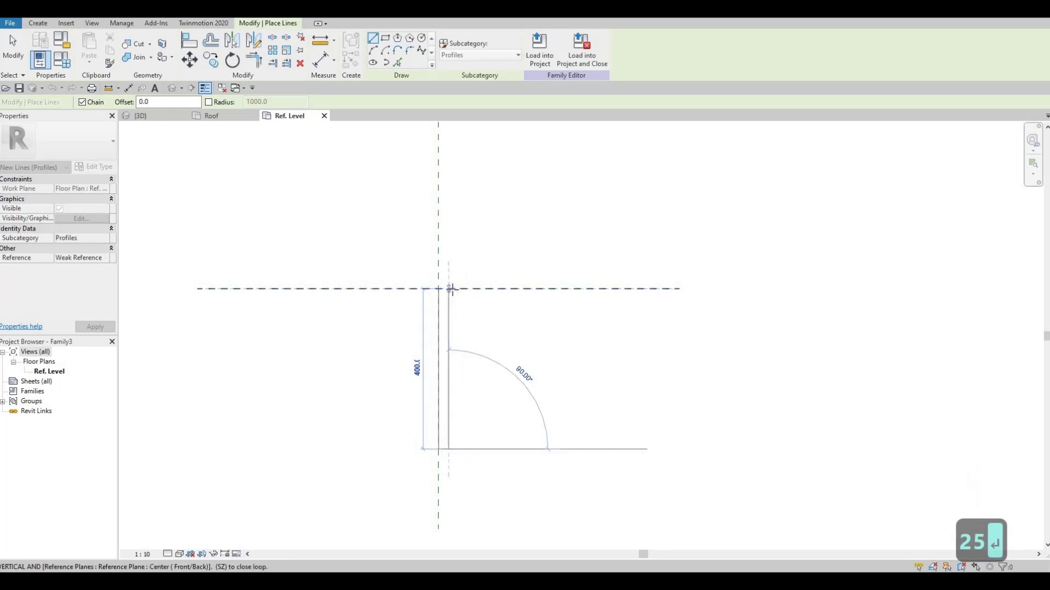
{"action": "left_click", "coordinate": [439, 289]}
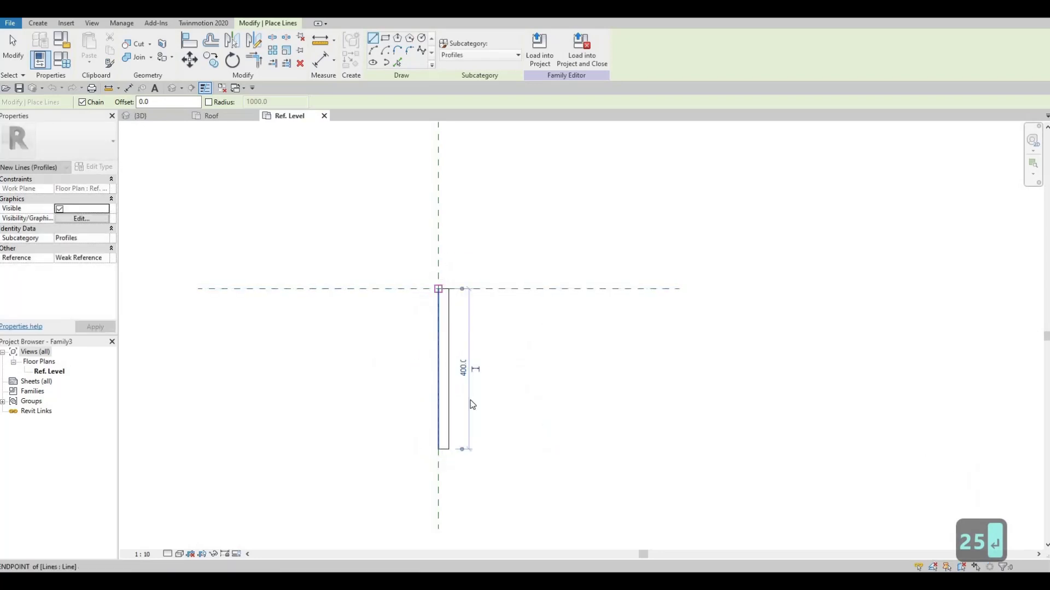
{"action": "key", "text": "Escape"}
{"action": "key", "text": "Escape"}
Save the profile family as Facia in the Documents folder and load it into the house project.
{"action": "scroll", "coordinate": [431, 247], "scroll_direction": "up", "scroll_amount": 1}
{"action": "middle_click_drag", "start_coordinate": [431, 246], "coordinate": [360, 169]}
{"action": "scroll", "coordinate": [360, 169], "scroll_direction": "down", "scroll_amount": 1}
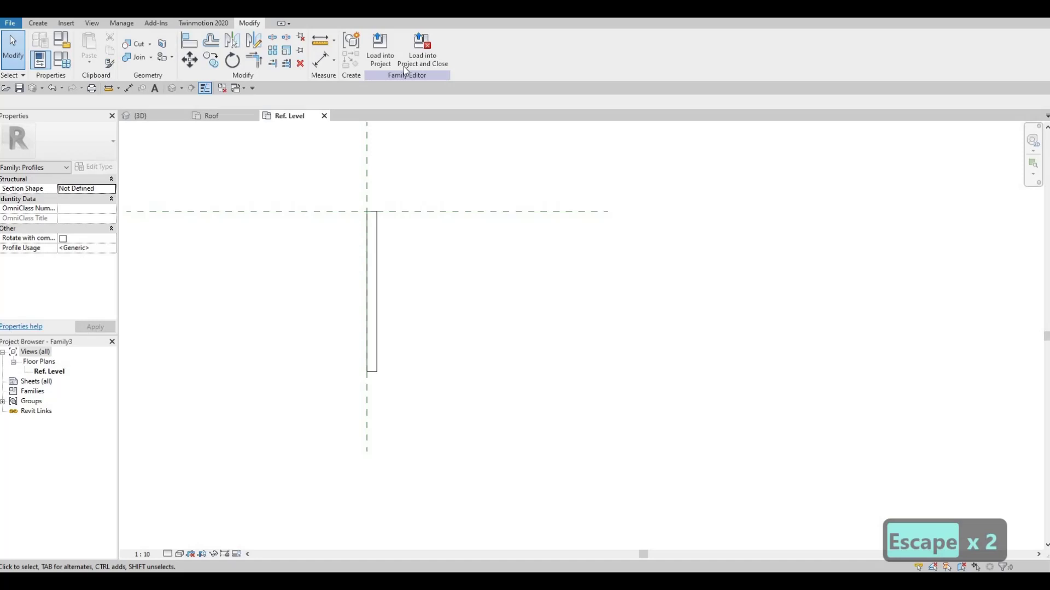
{"action": "left_click", "coordinate": [19, 88]}
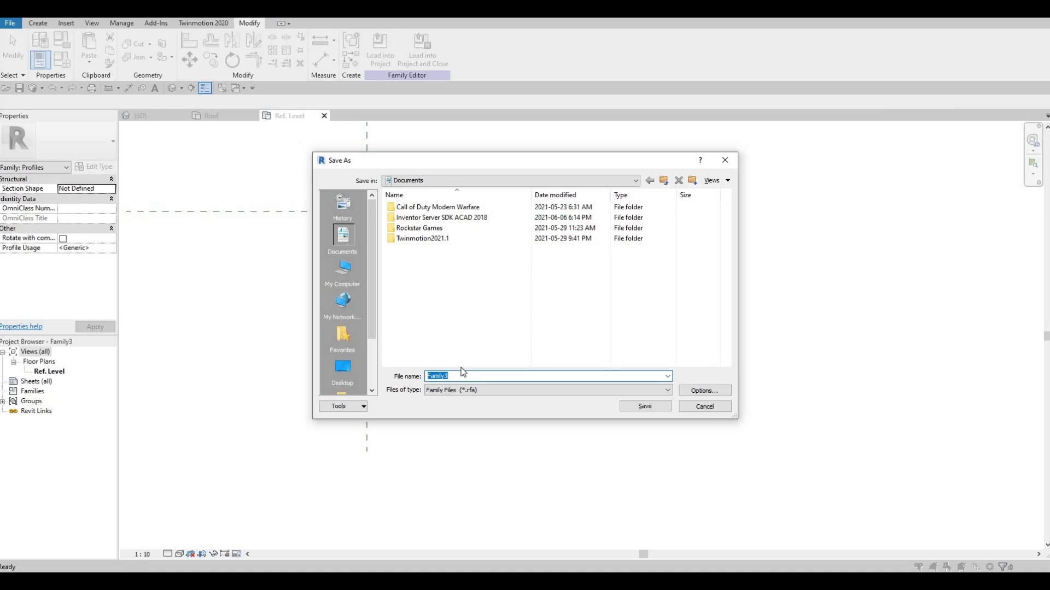
{"action": "type", "text": "Facia"}
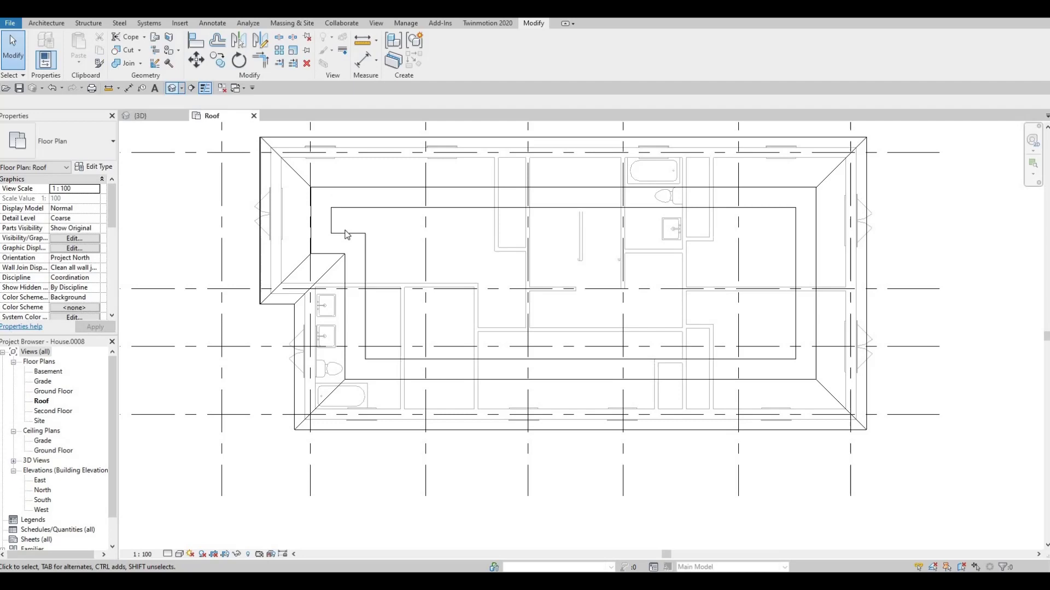
In the 3D view, set the placed fascia's type profile to Facia : Facia.
{"action": "left_click", "coordinate": [172, 88]}
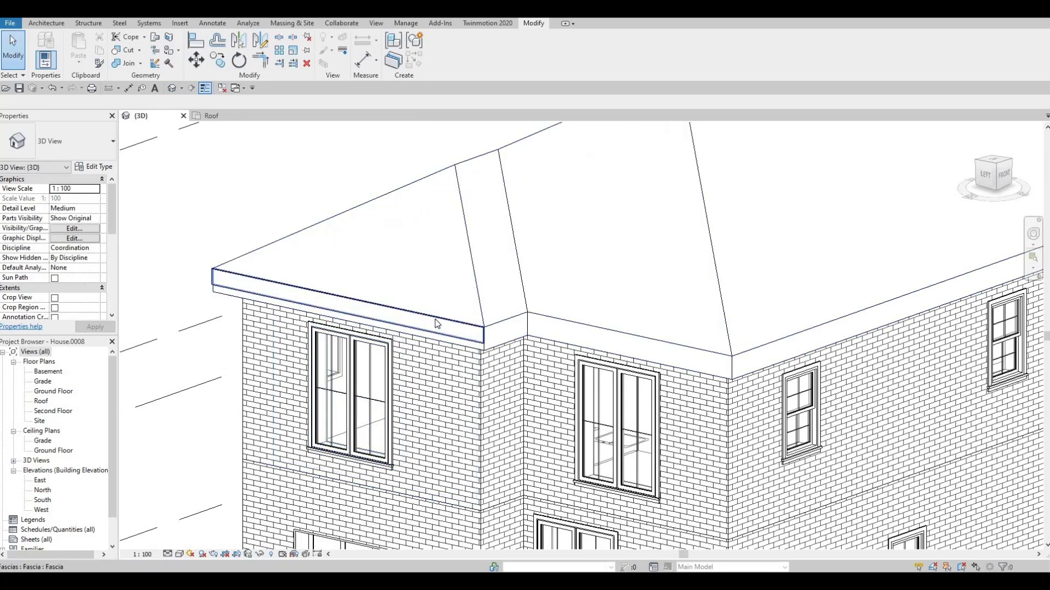
{"action": "left_click", "coordinate": [392, 314]}
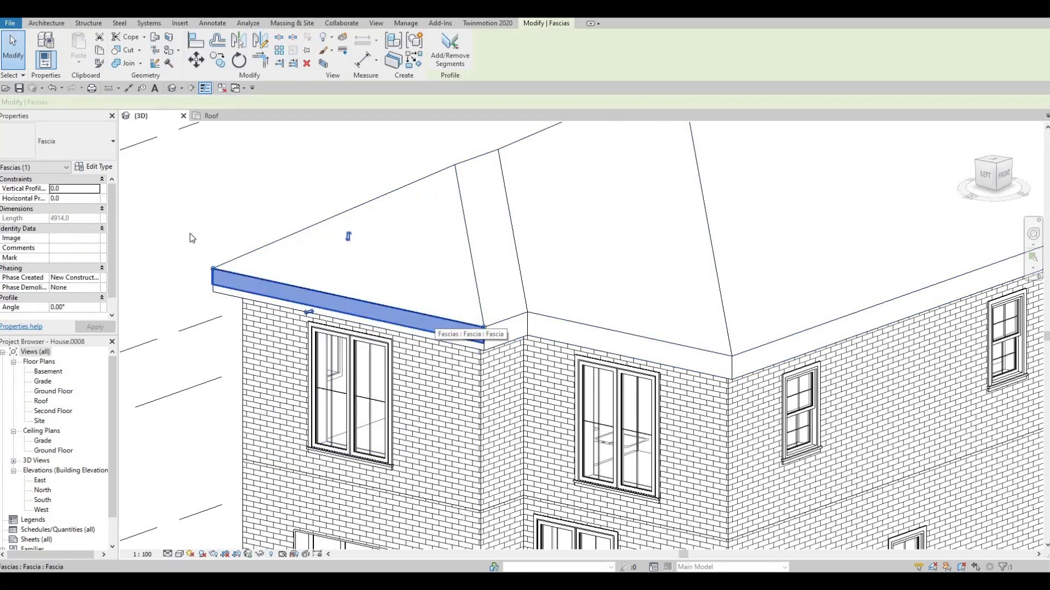
{"action": "left_click", "coordinate": [108, 152]}
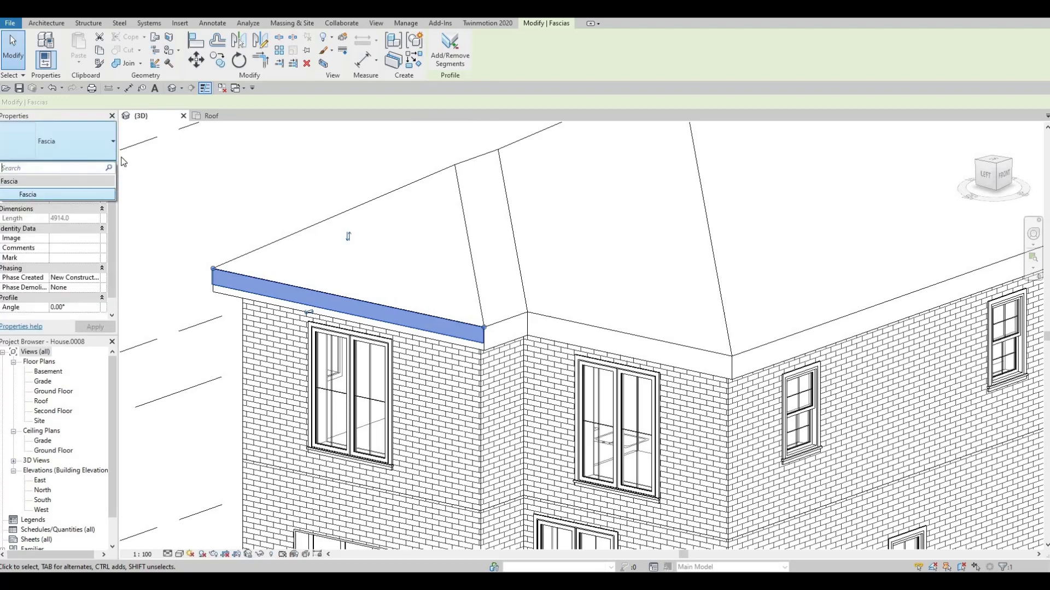
{"action": "key", "text": "Escape"}
{"action": "left_click", "coordinate": [94, 167]}
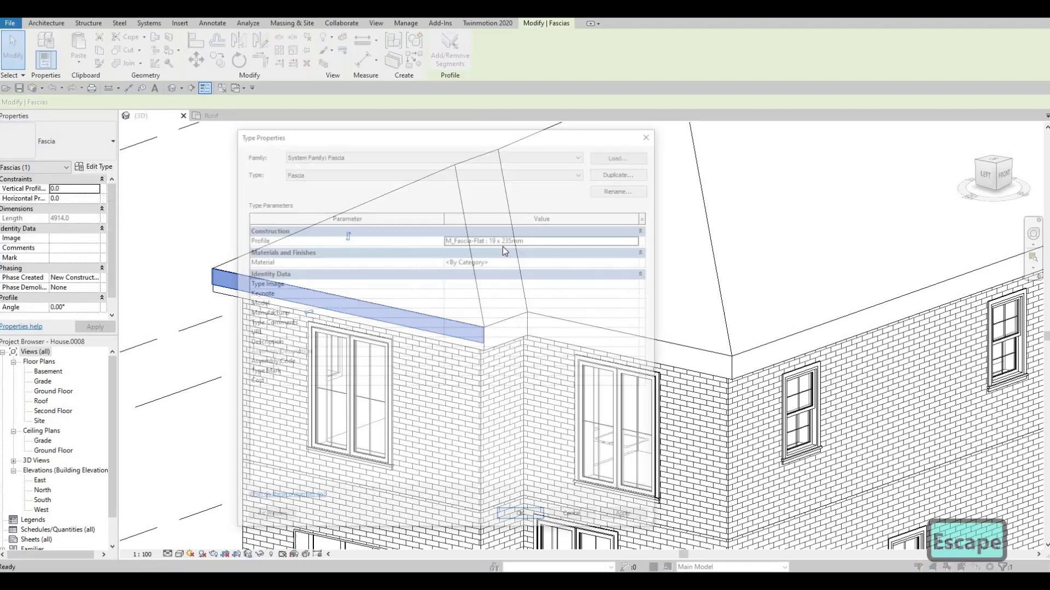
{"action": "left_click", "coordinate": [635, 239]}
{"action": "left_click", "coordinate": [638, 239]}
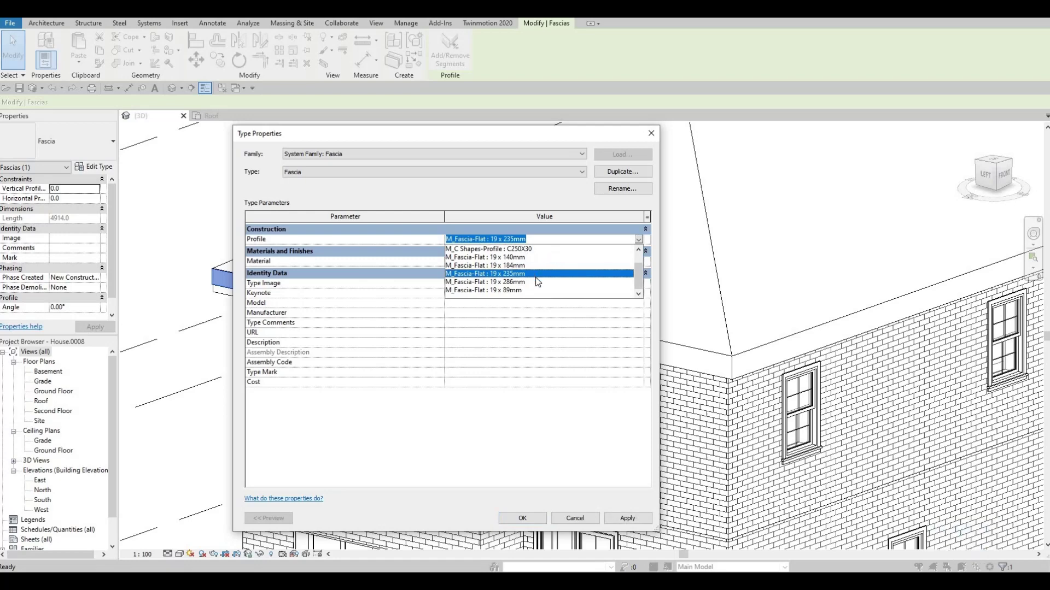
{"action": "scroll", "coordinate": [454, 256], "scroll_direction": "up", "scroll_amount": 2}
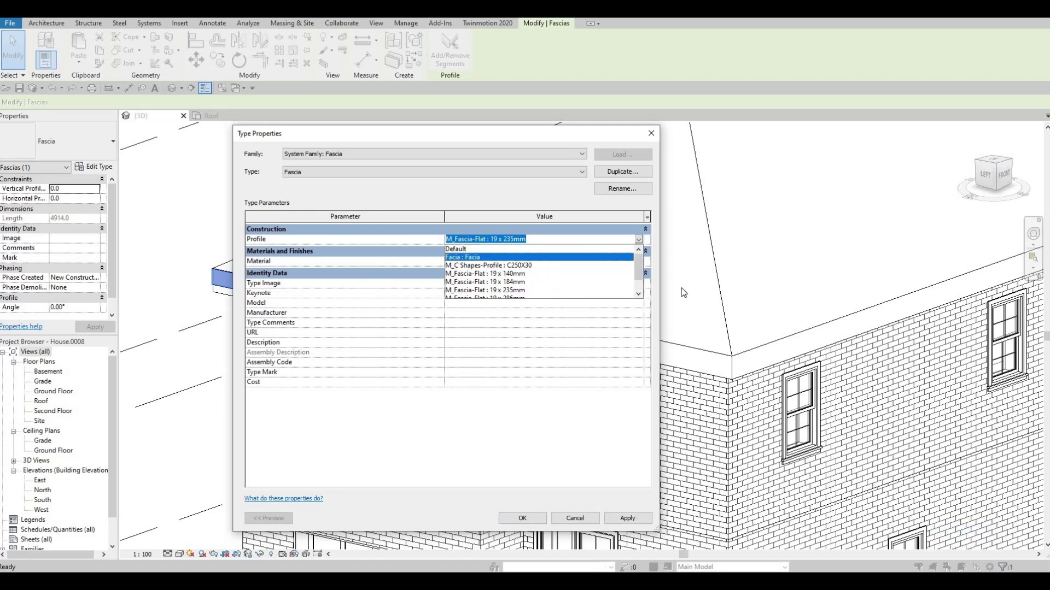
{"action": "left_click", "coordinate": [481, 257]}
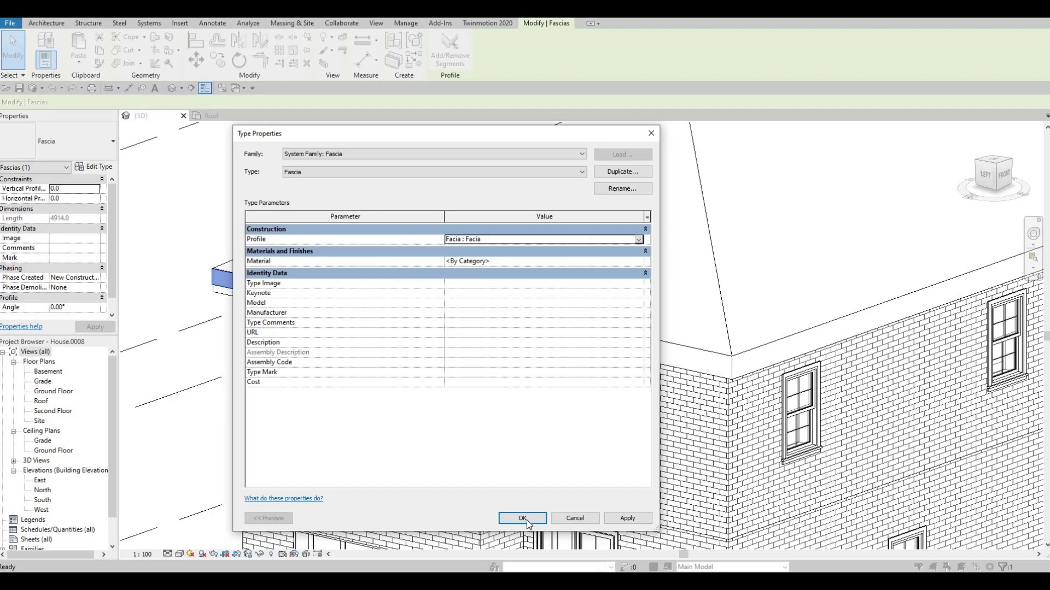
{"action": "key", "text": "Return"}
{"action": "key", "text": "Escape"}
{"action": "scroll", "coordinate": [492, 388], "scroll_direction": "up", "scroll_amount": 2}
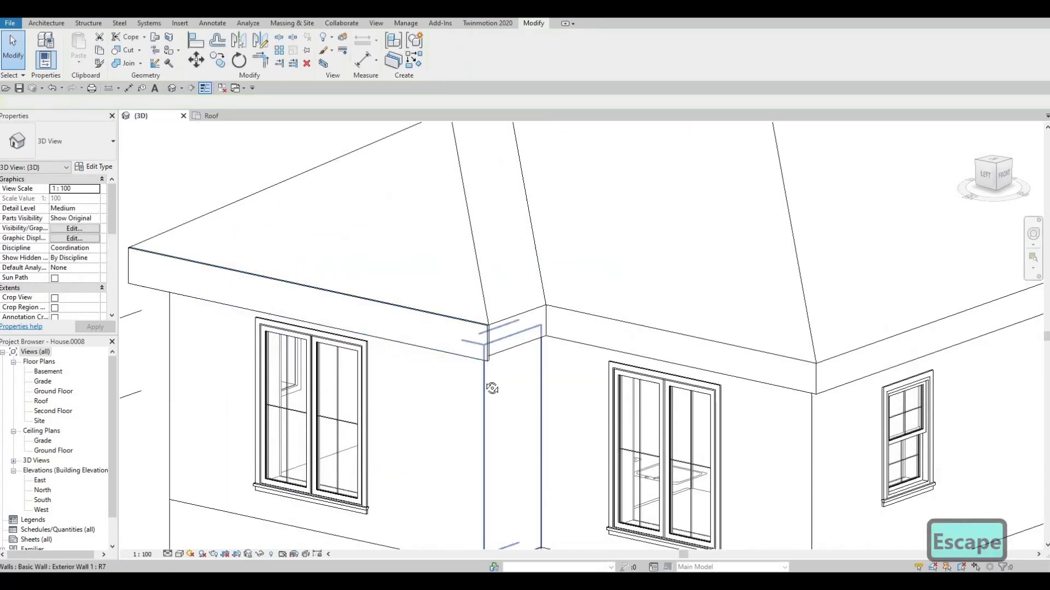
Place roof fascia on the short return edge and the adjoining short eave at the roof's stepped corner.
{"action": "scroll", "coordinate": [492, 388], "scroll_direction": "up", "scroll_amount": 2}
{"action": "middle_click_drag", "start_coordinate": [448, 353], "coordinate": [465, 512], "text": "shift"}
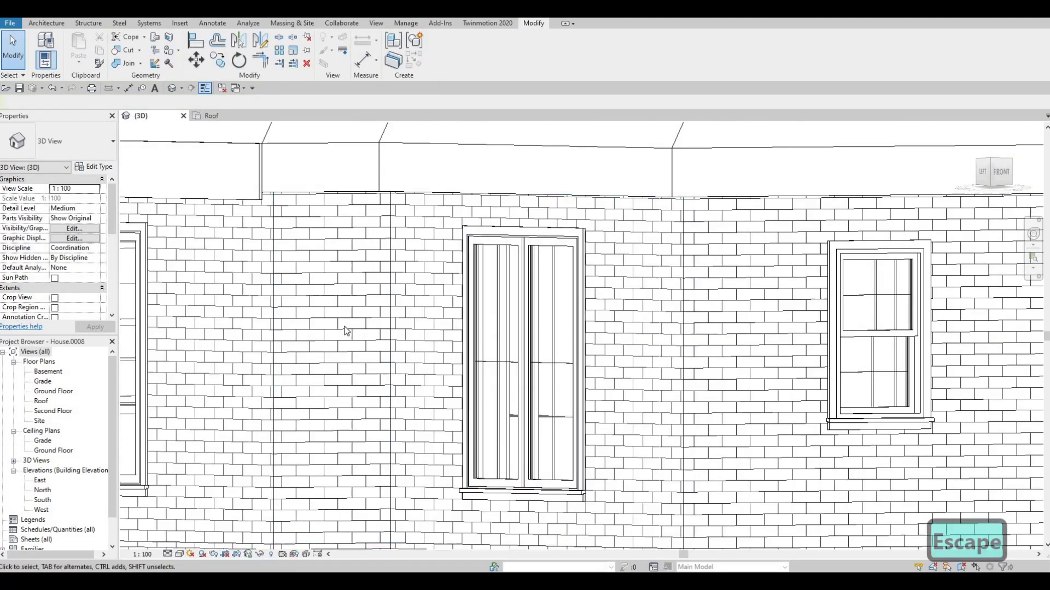
{"action": "scroll", "coordinate": [192, 214], "scroll_direction": "down", "scroll_amount": 3}
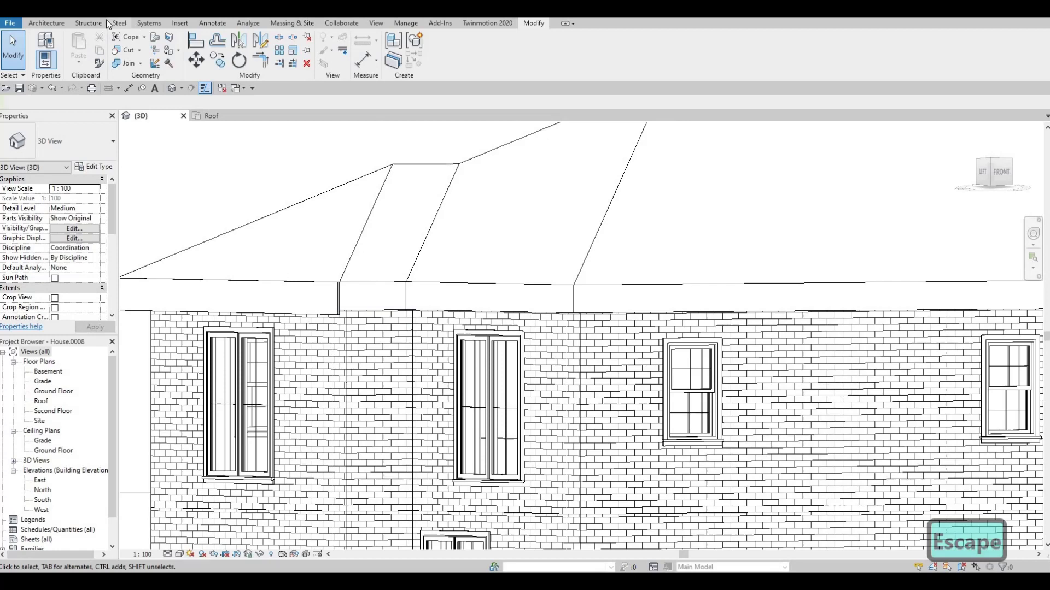
{"action": "left_click", "coordinate": [49, 22]}
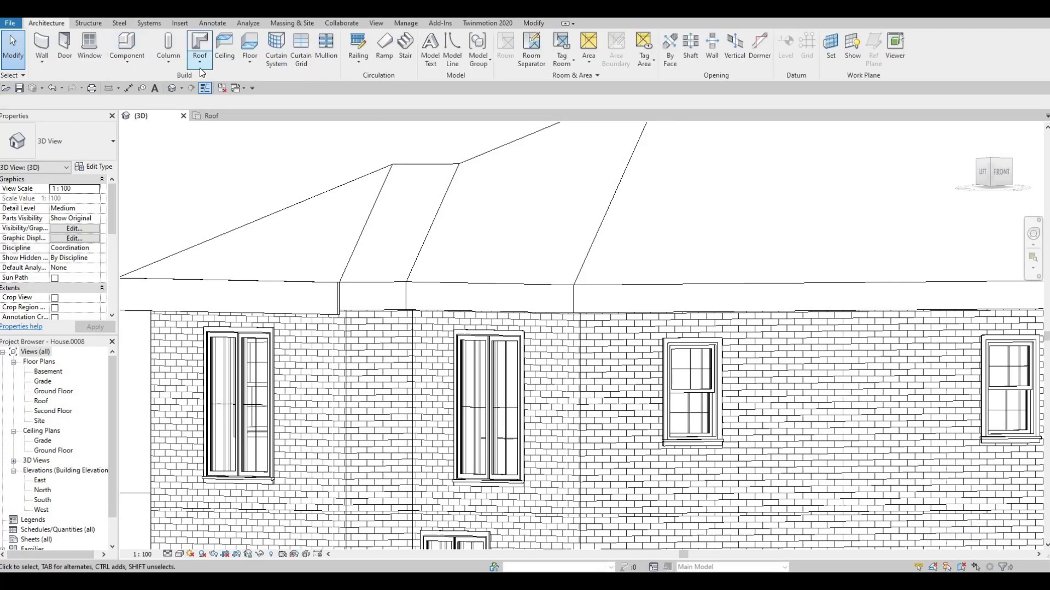
{"action": "left_click", "coordinate": [200, 68]}
{"action": "left_click", "coordinate": [224, 179]}
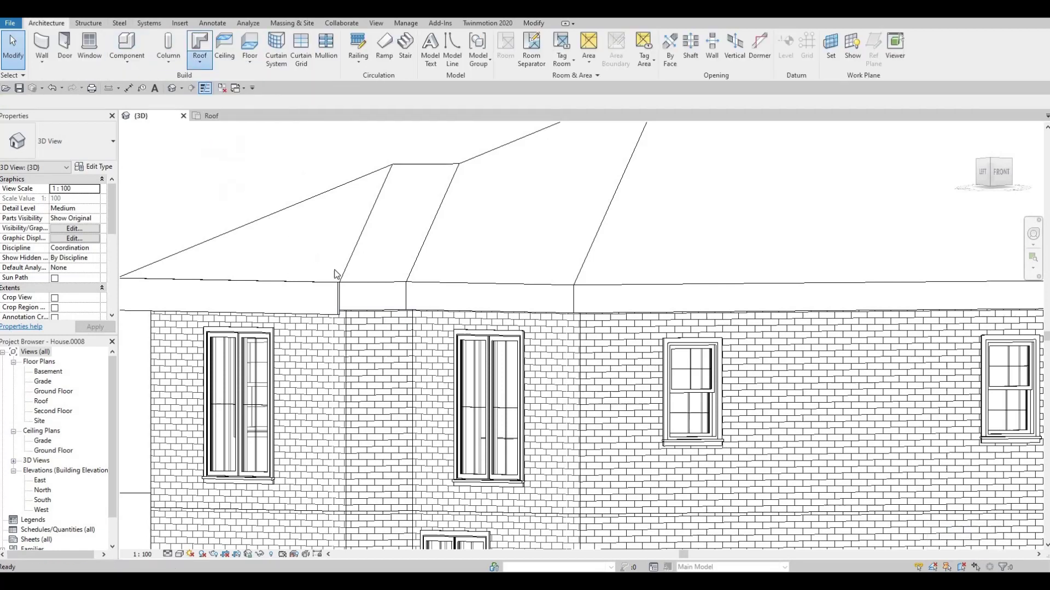
{"action": "left_click", "coordinate": [370, 286]}
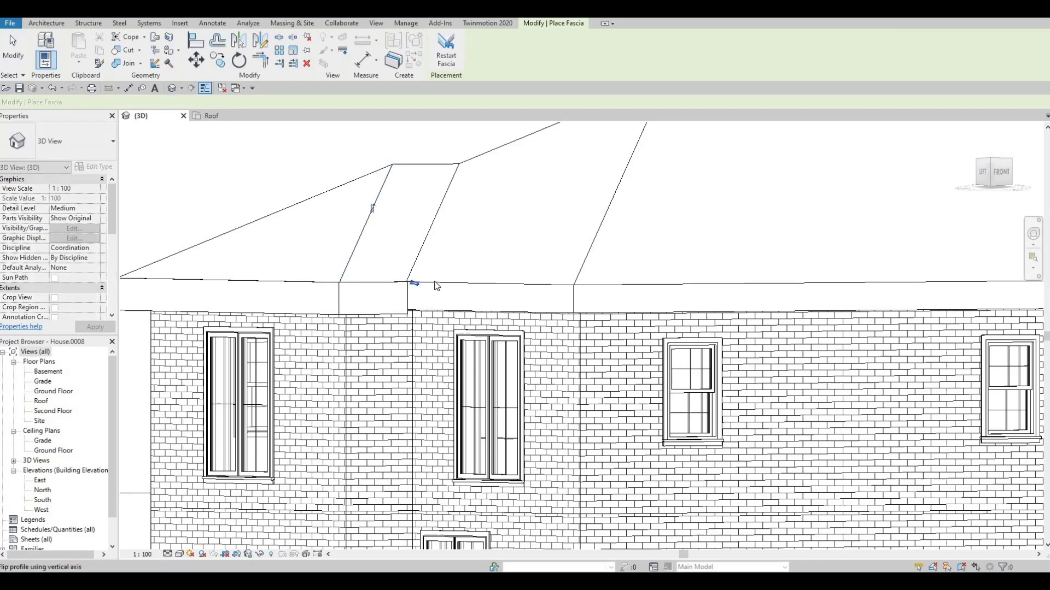
{"action": "left_click", "coordinate": [569, 285]}
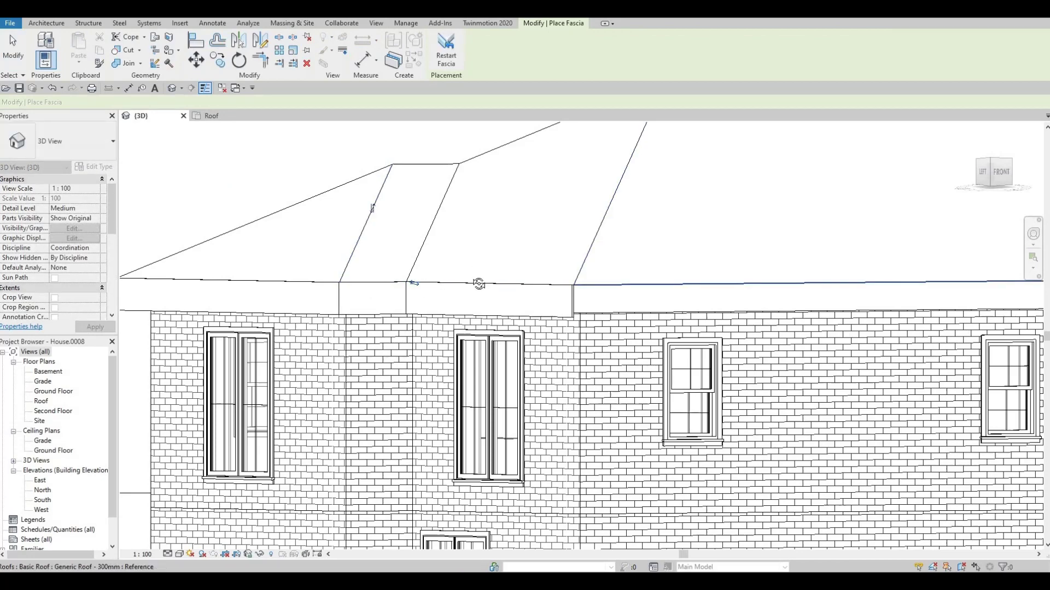
Continue the fascia along the remaining eave edges around the whole roof.
{"action": "scroll", "coordinate": [480, 279], "scroll_direction": "down", "scroll_amount": 1}
{"action": "middle_click_drag", "start_coordinate": [664, 355], "coordinate": [675, 418], "text": "shift"}
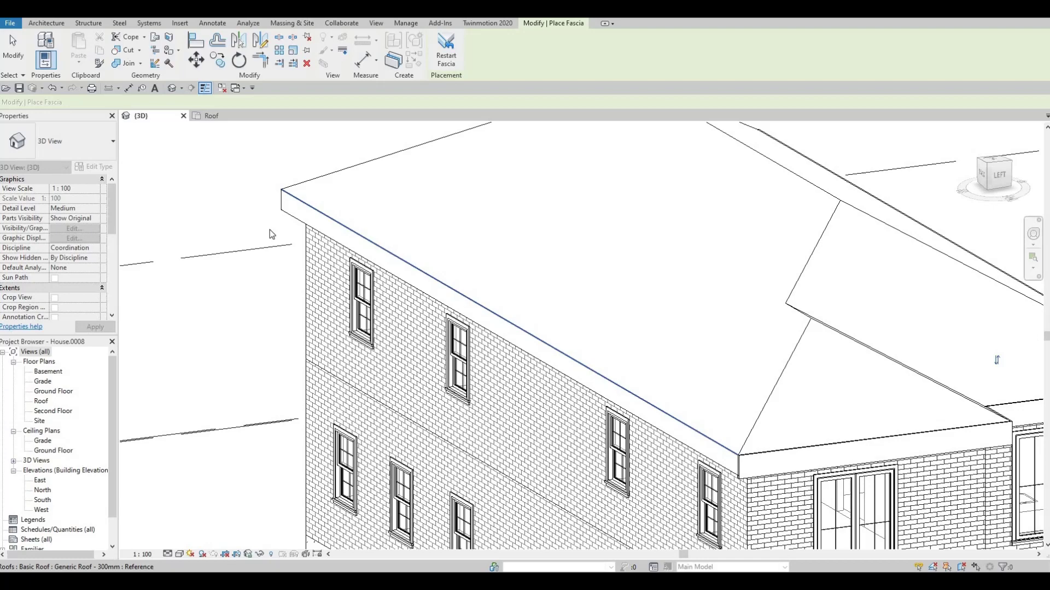
{"action": "middle_click_drag", "start_coordinate": [271, 234], "coordinate": [381, 439], "text": "shift"}
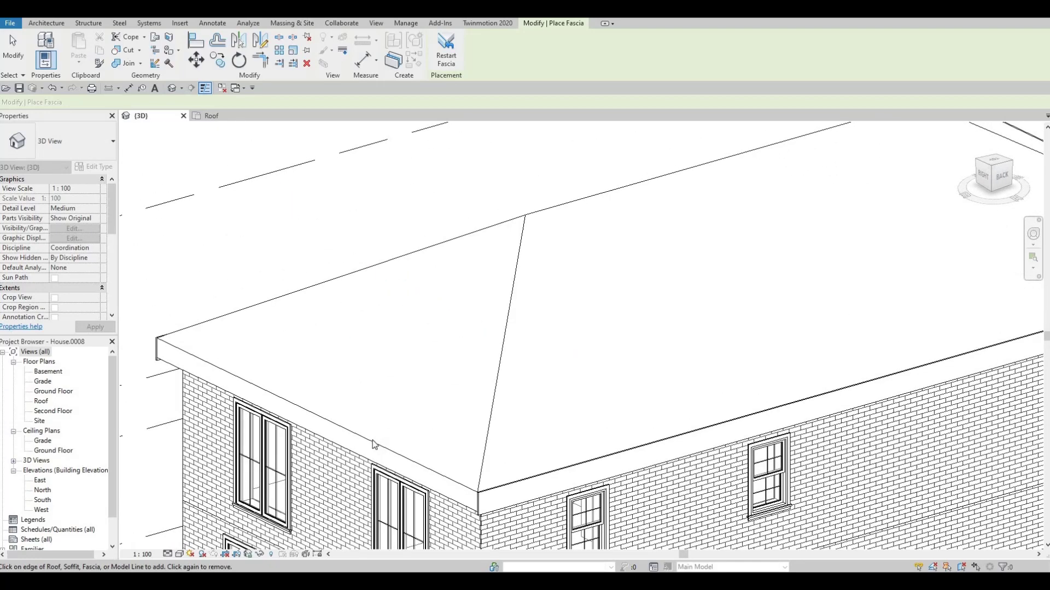
{"action": "scroll", "coordinate": [274, 297], "scroll_direction": "down", "scroll_amount": 2}
{"action": "middle_click_drag", "start_coordinate": [274, 297], "coordinate": [320, 311], "text": "shift"}
{"action": "scroll", "coordinate": [322, 312], "scroll_direction": "up", "scroll_amount": 1}
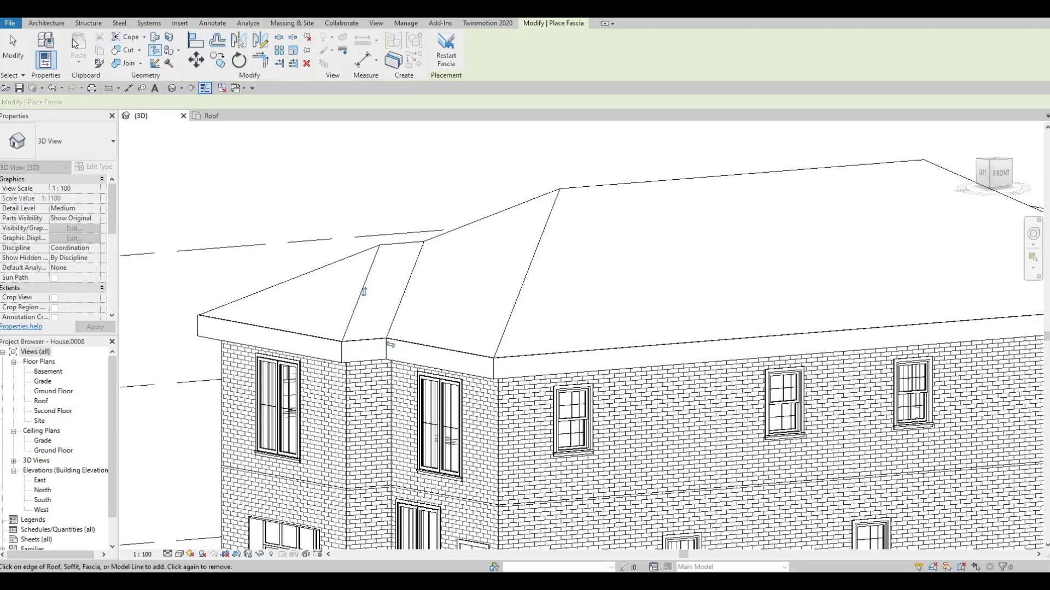
Start a roof soffit sketch on the Roof level and open the Roof floor plan.
{"action": "left_click", "coordinate": [49, 23]}
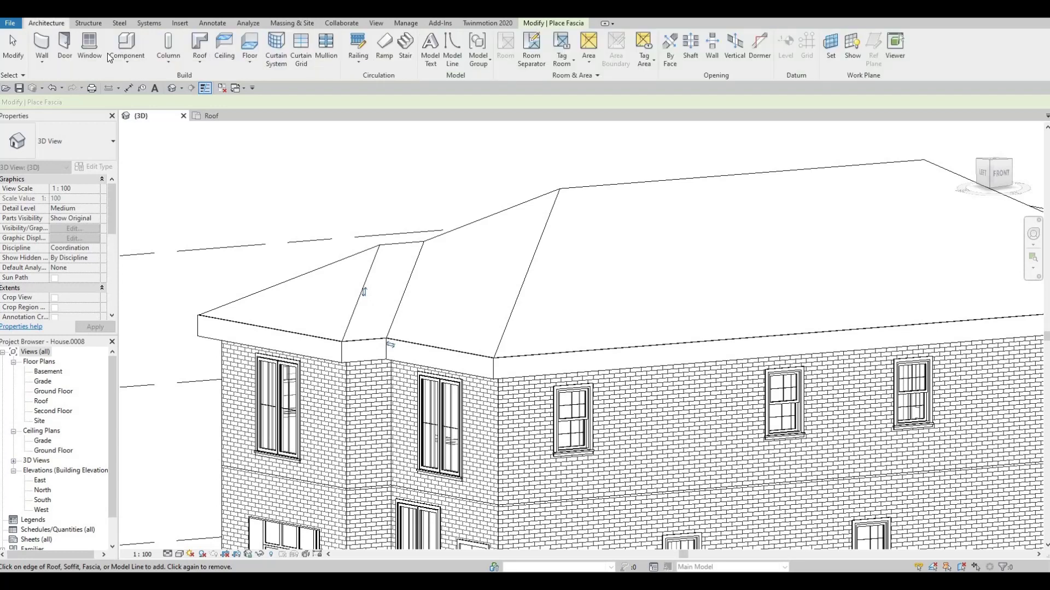
{"action": "left_click", "coordinate": [200, 60]}
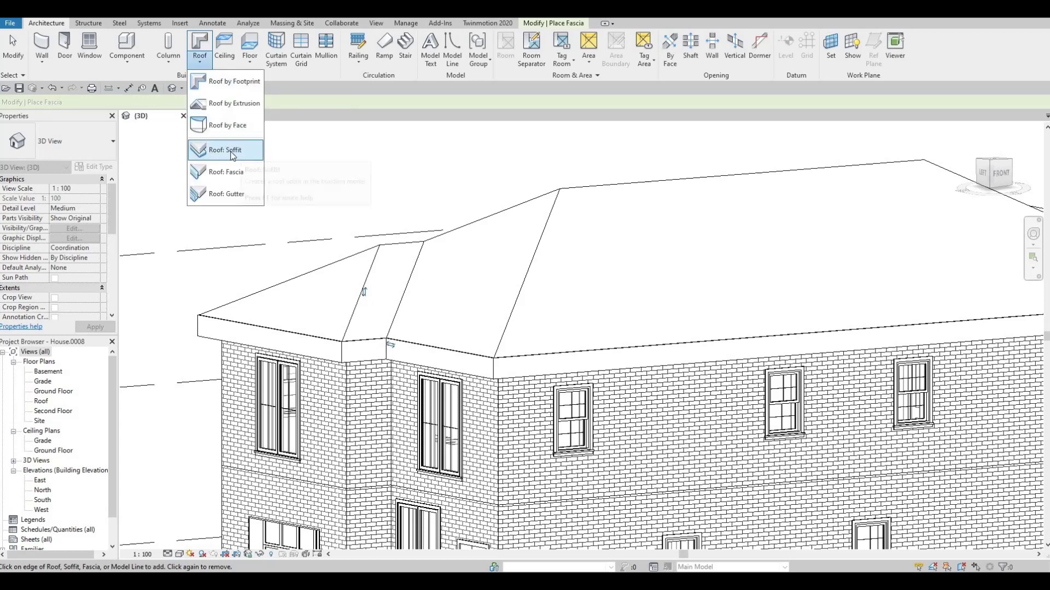
{"action": "left_click", "coordinate": [232, 158]}
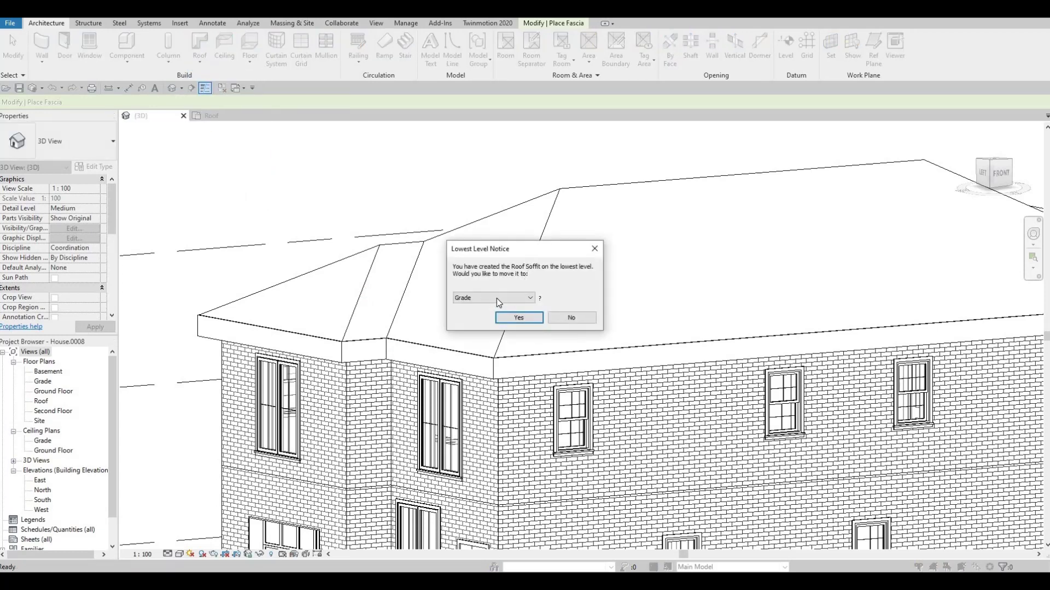
{"action": "left_click", "coordinate": [497, 297]}
{"action": "left_click", "coordinate": [512, 329]}
{"action": "left_click", "coordinate": [508, 318]}
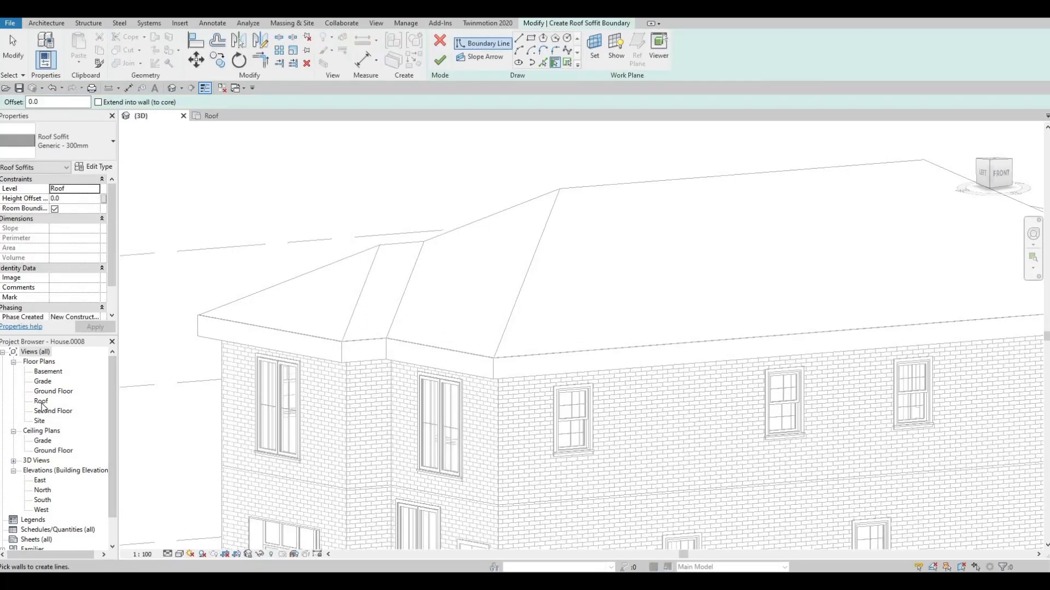
{"action": "double_click", "coordinate": [41, 401]}
{"action": "middle_click_drag", "start_coordinate": [453, 161], "coordinate": [428, 246]}
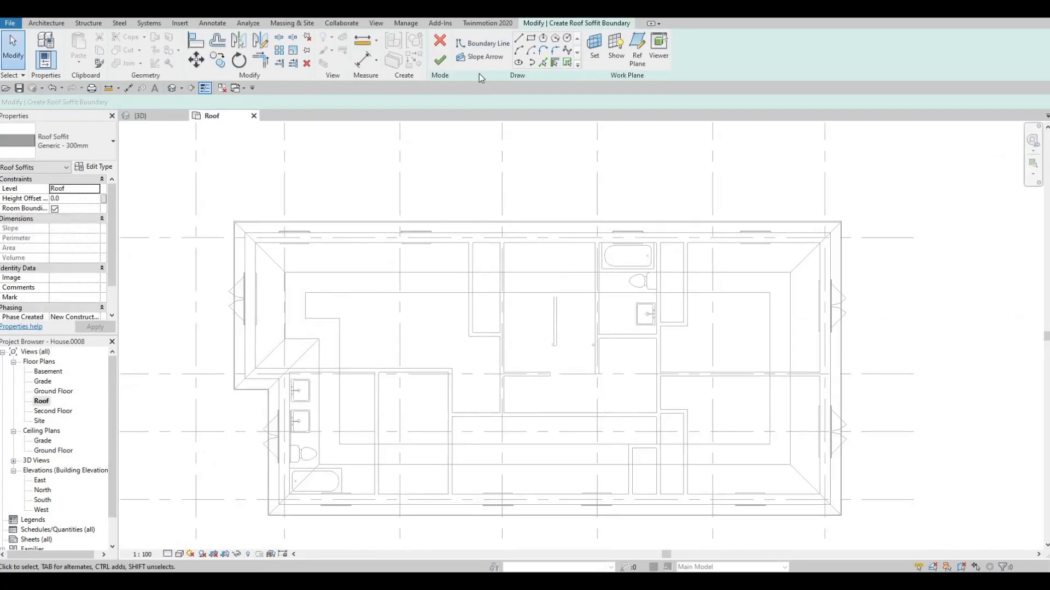
Set the structure layer thickness of the Generic - 300mm roof soffit type to 120 mm.
{"action": "left_click", "coordinate": [532, 38]}
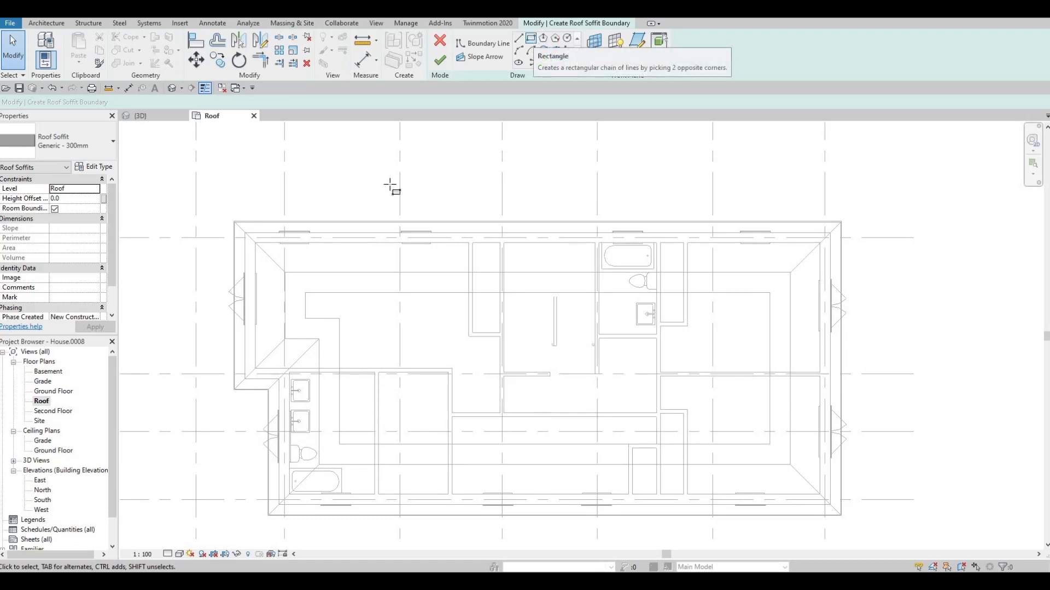
{"action": "left_click", "coordinate": [92, 149]}
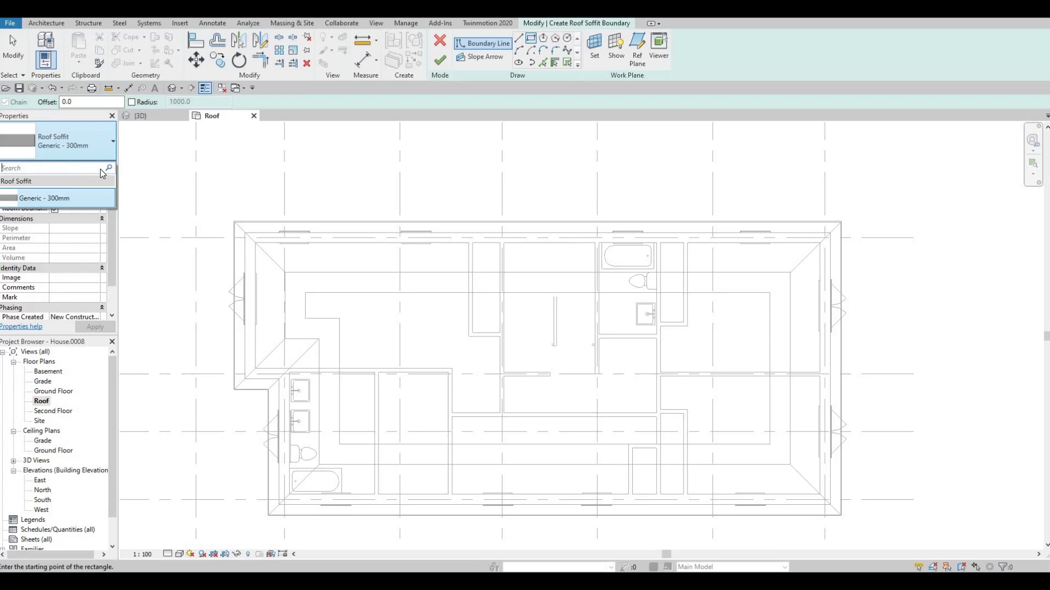
{"action": "key", "text": "Escape"}
{"action": "left_click", "coordinate": [99, 169]}
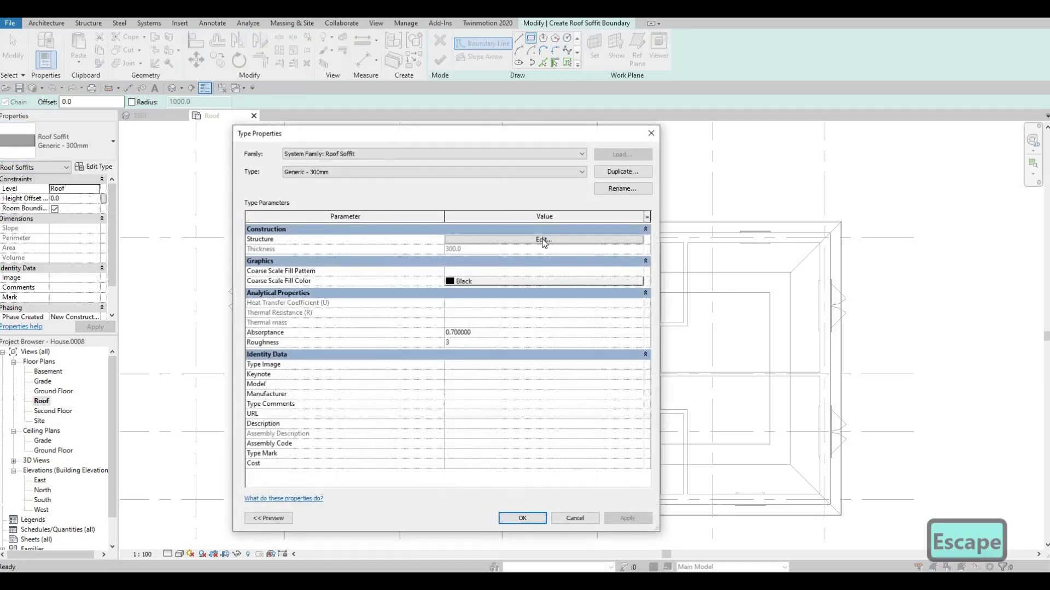
{"action": "left_click", "coordinate": [460, 243]}
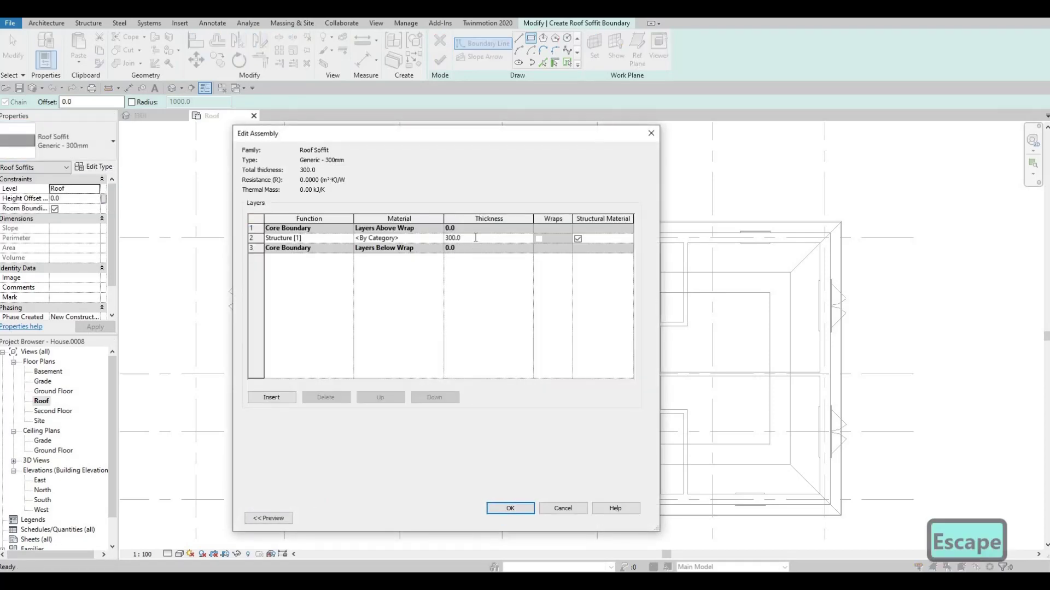
{"action": "type", "text": "1"}
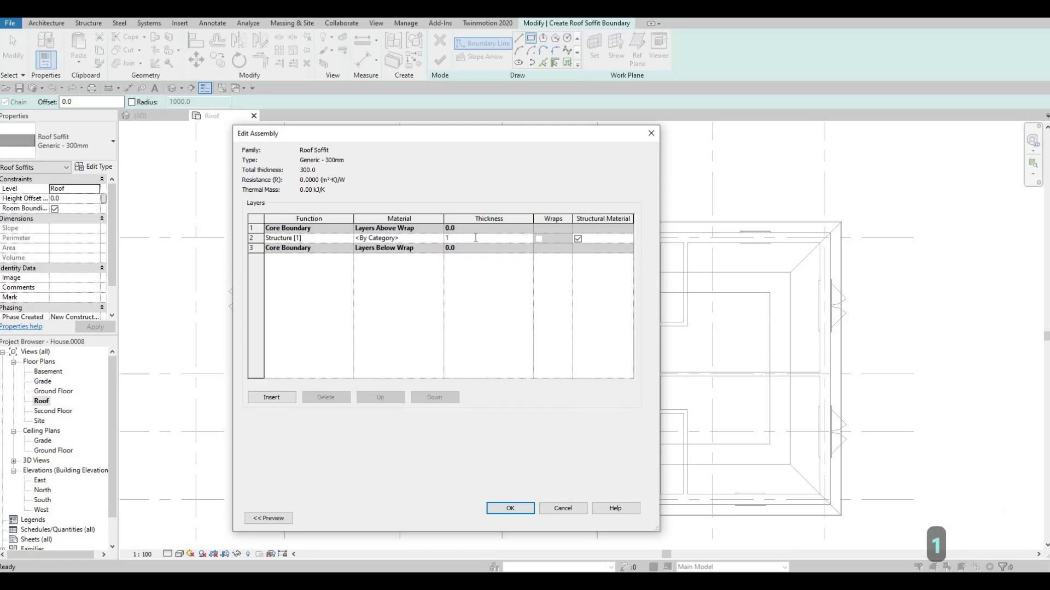
{"action": "type", "text": "20"}
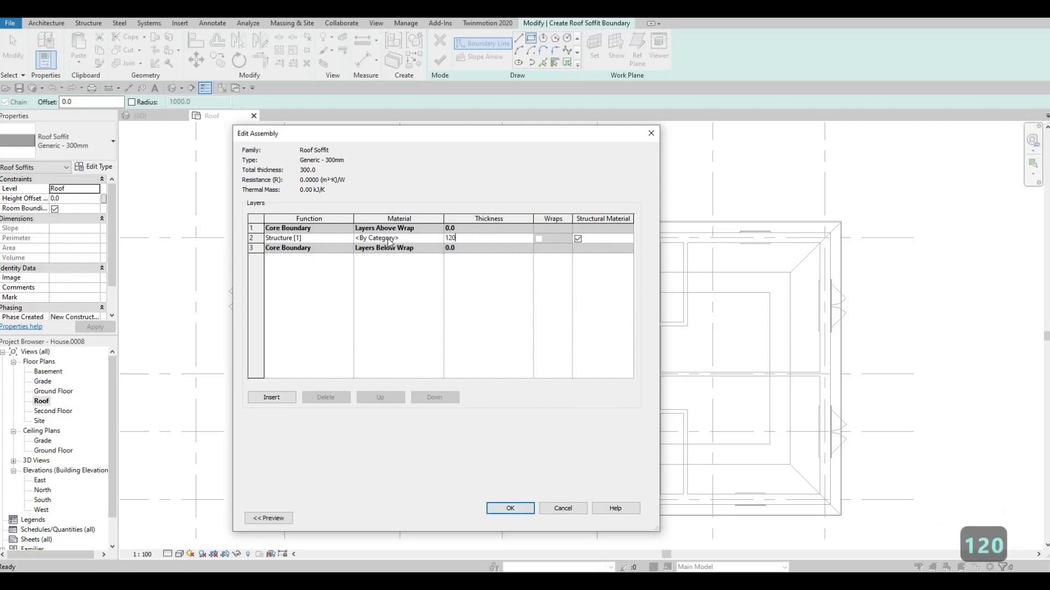
{"action": "left_click", "coordinate": [520, 510]}
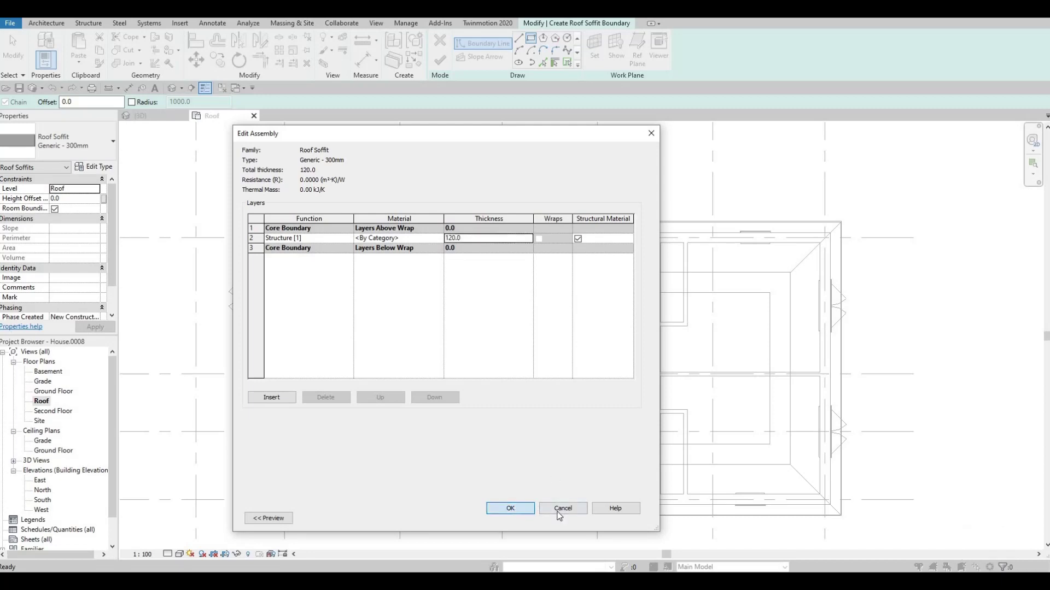
{"action": "left_click", "coordinate": [522, 518]}
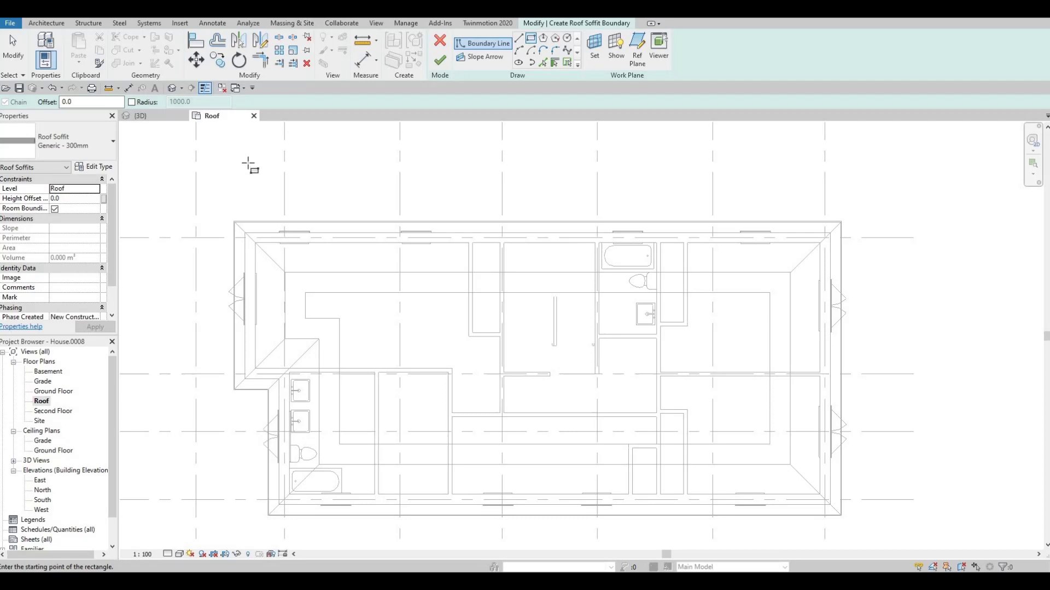
{"action": "scroll", "coordinate": [233, 226], "scroll_direction": "up", "scroll_amount": 3}
{"action": "scroll", "coordinate": [207, 261], "scroll_direction": "up", "scroll_amount": 3}
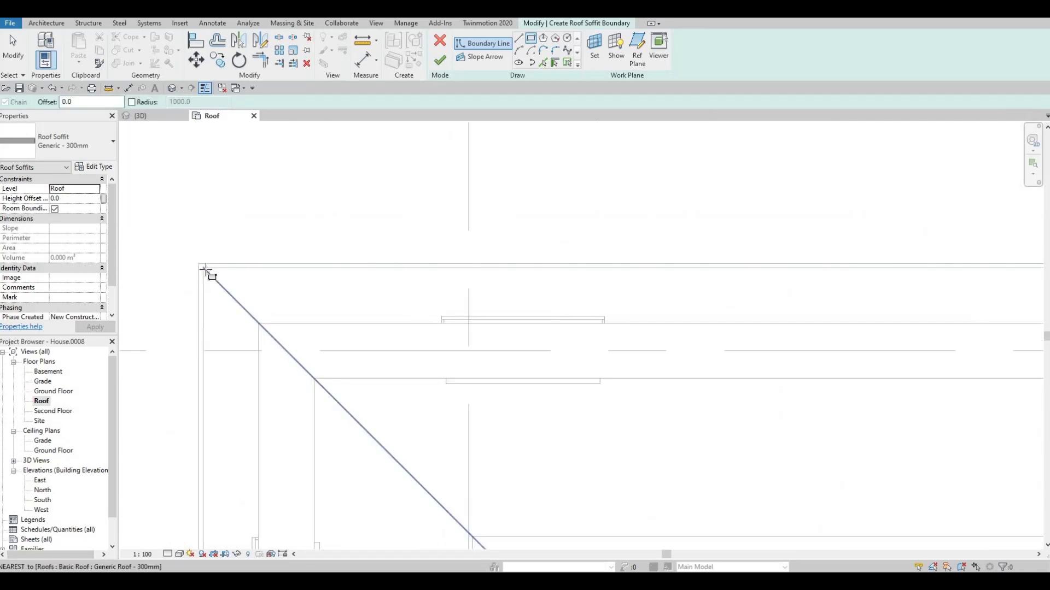
{"action": "left_click", "coordinate": [203, 268]}
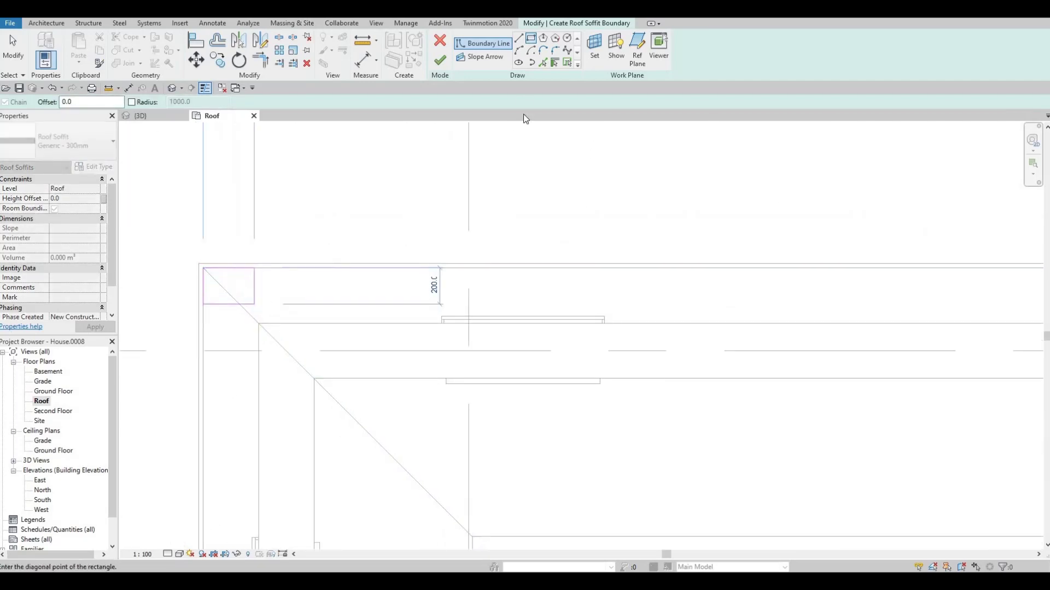
{"action": "key", "text": "Escape"}
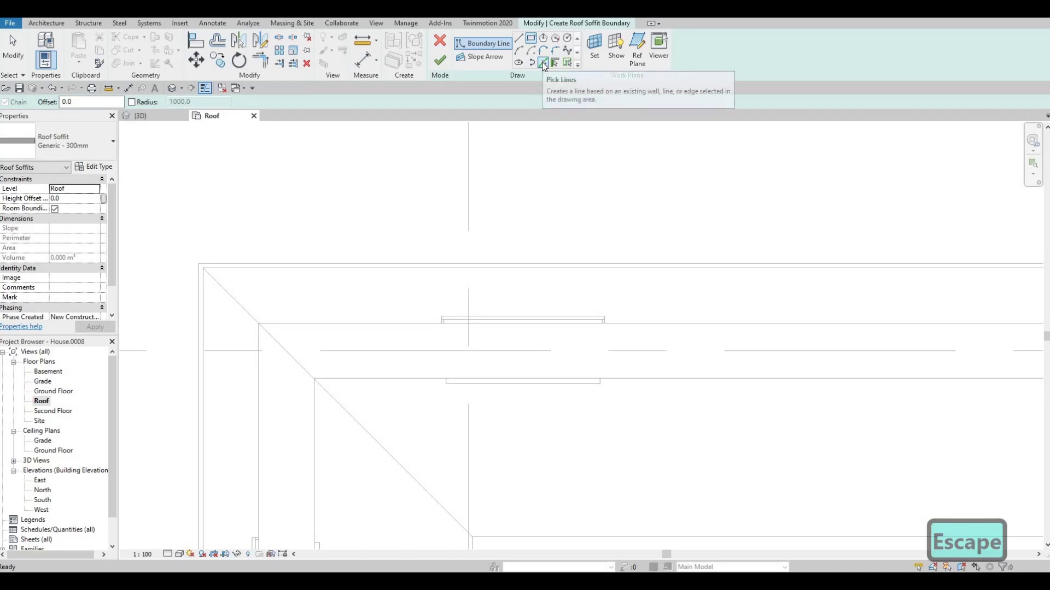
Create soffit boundary lines with Pick Lines from the inner fascia edges and exterior wall faces meeting at the plan's upper-left corner.
{"action": "left_click", "coordinate": [543, 63]}
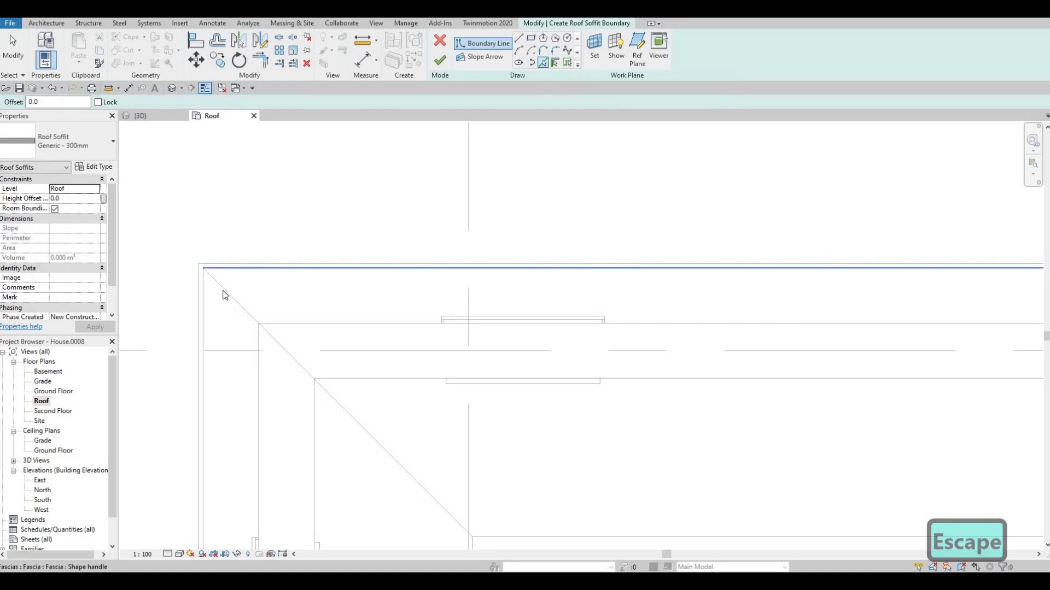
{"action": "left_click", "coordinate": [203, 302]}
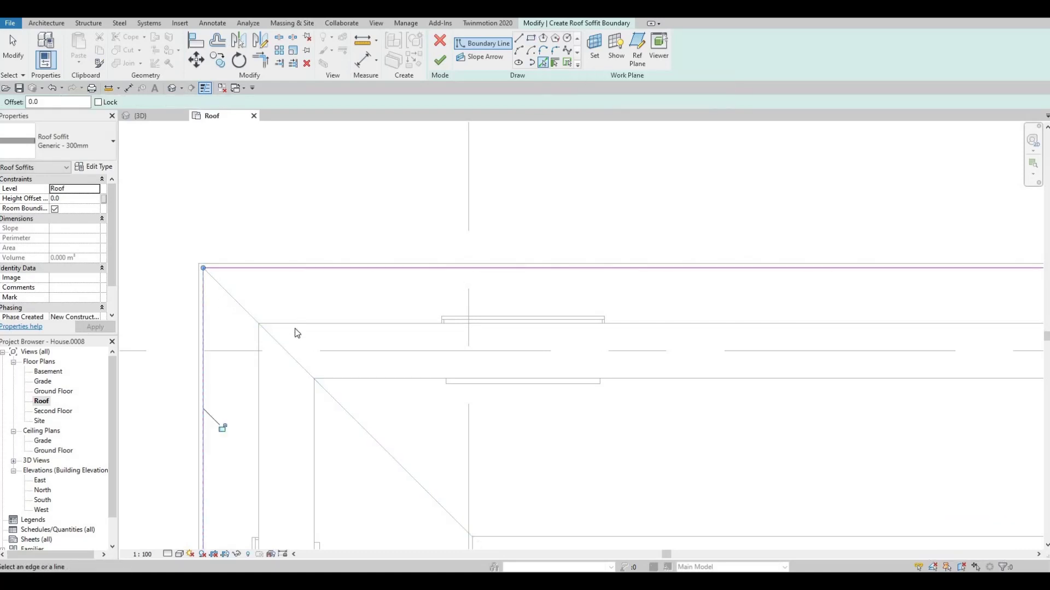
{"action": "left_click", "coordinate": [295, 325]}
{"action": "left_click", "coordinate": [259, 375]}
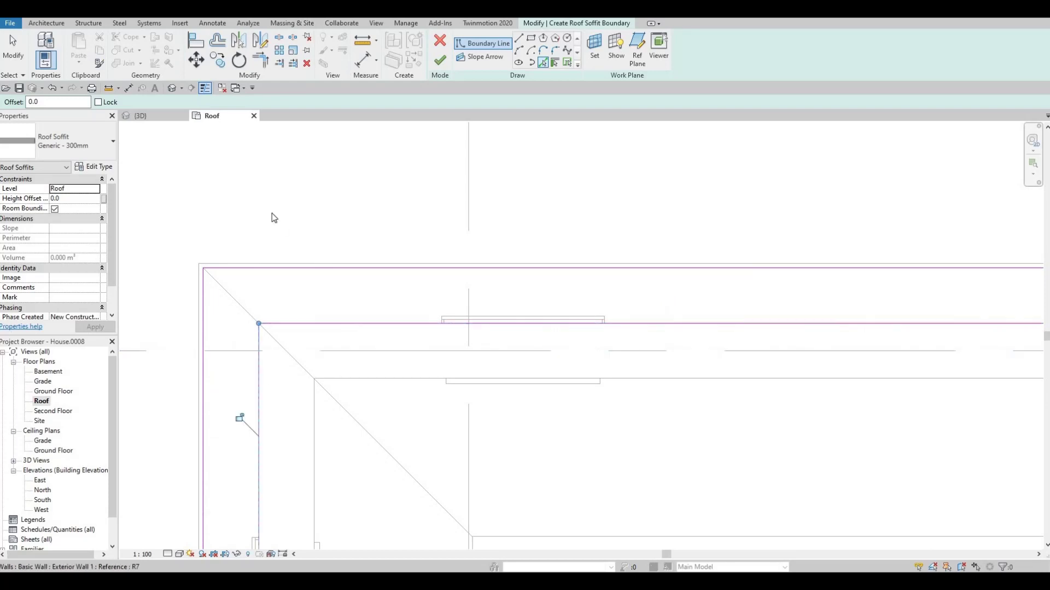
Add soffit boundary lines along the fascia and exterior wall edges around the stepped corner of the plan.
{"action": "scroll", "coordinate": [307, 371], "scroll_direction": "up", "scroll_amount": 5}
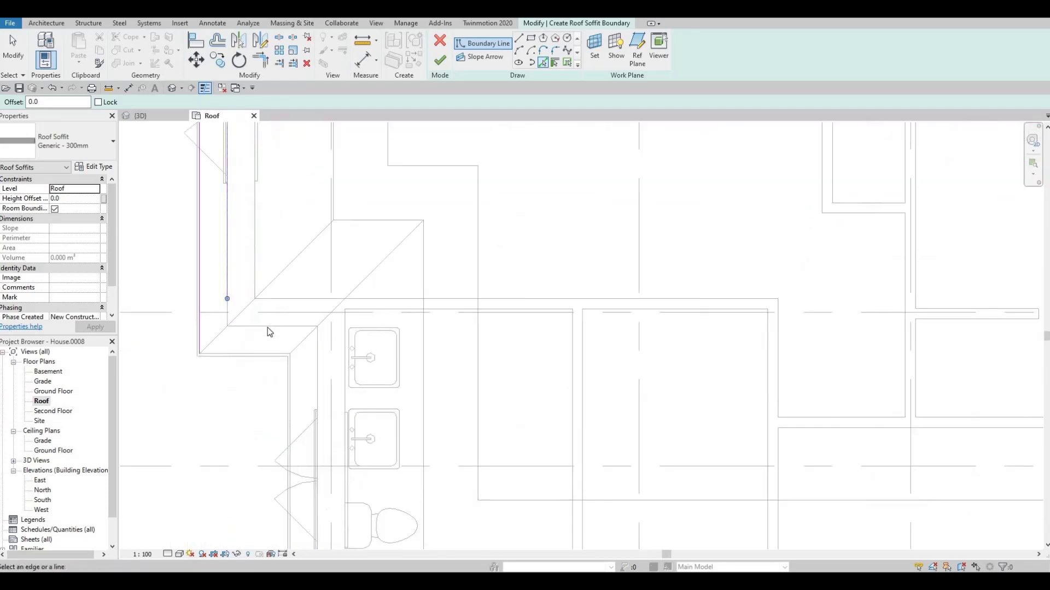
{"action": "left_click", "coordinate": [267, 327]}
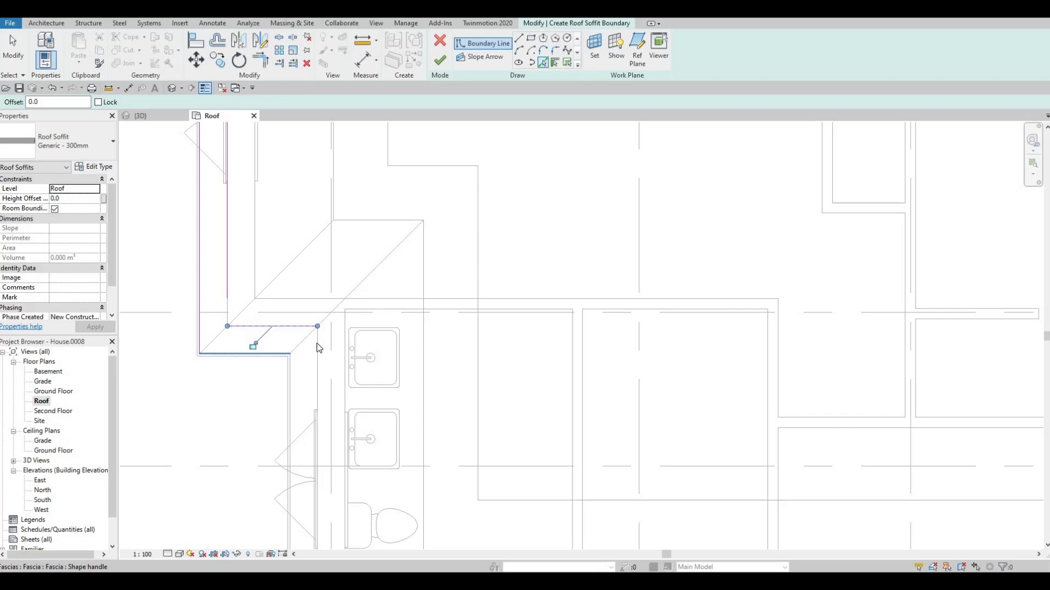
{"action": "left_click", "coordinate": [290, 372]}
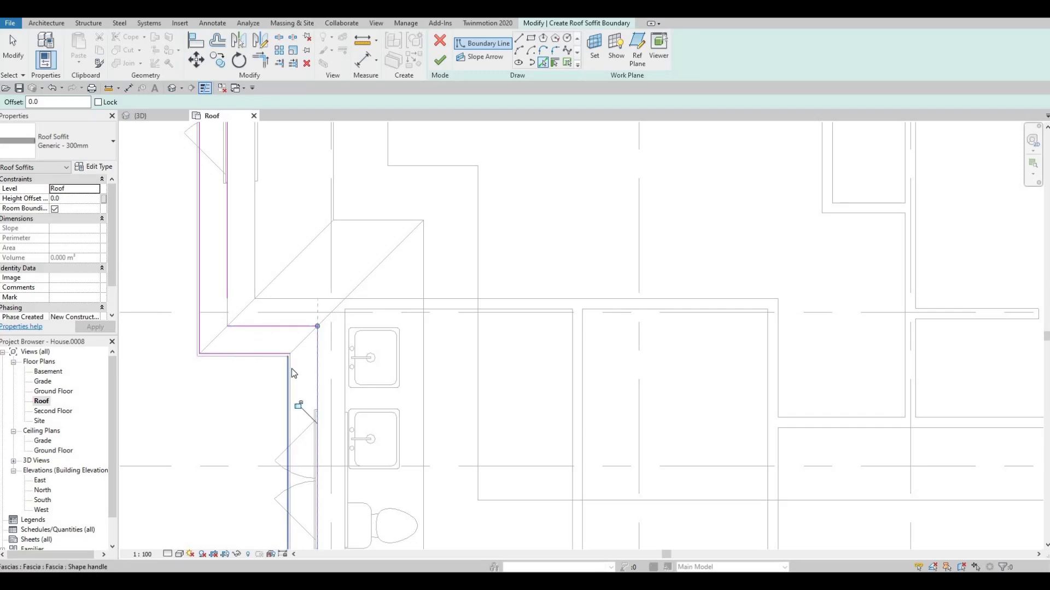
{"action": "left_click", "coordinate": [300, 361]}
{"action": "scroll", "coordinate": [299, 361], "scroll_direction": "down", "scroll_amount": 2}
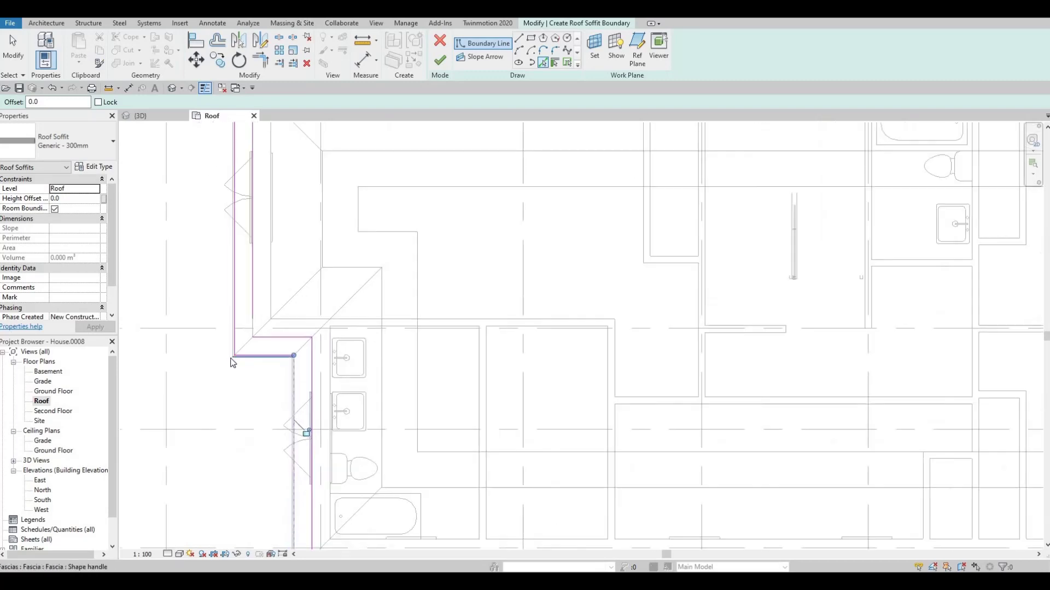
{"action": "scroll", "coordinate": [247, 361], "scroll_direction": "up", "scroll_amount": 3}
{"action": "scroll", "coordinate": [237, 353], "scroll_direction": "down", "scroll_amount": 2}
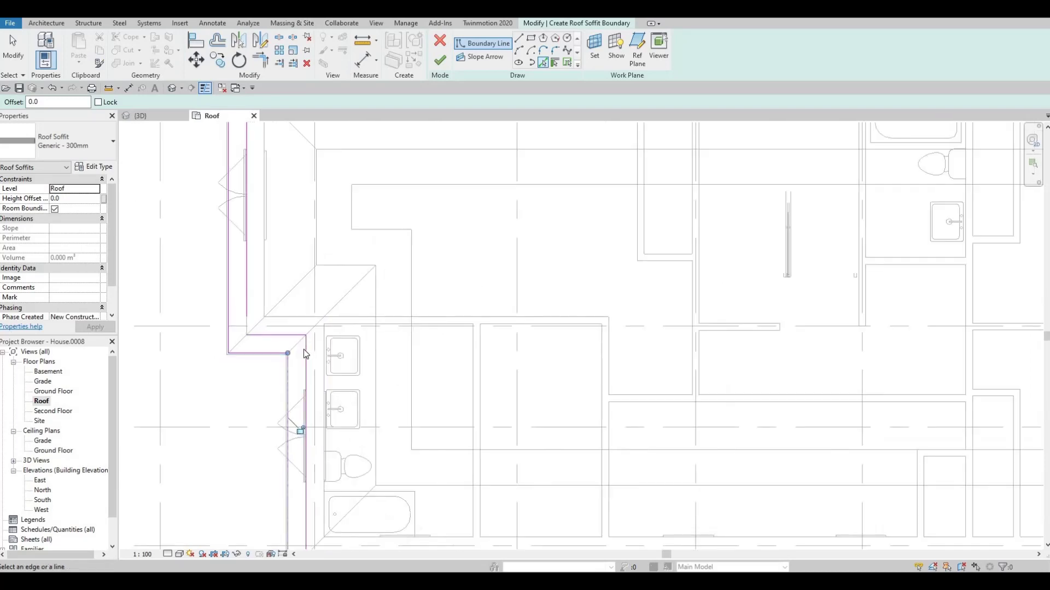
Add soffit boundary lines along the inner fascia edge and exterior wall face on the lower long side of the plan.
{"action": "middle_click_drag", "start_coordinate": [298, 492], "coordinate": [288, 263]}
{"action": "scroll", "coordinate": [290, 346], "scroll_direction": "up", "scroll_amount": 3}
{"action": "left_click", "coordinate": [290, 347]}
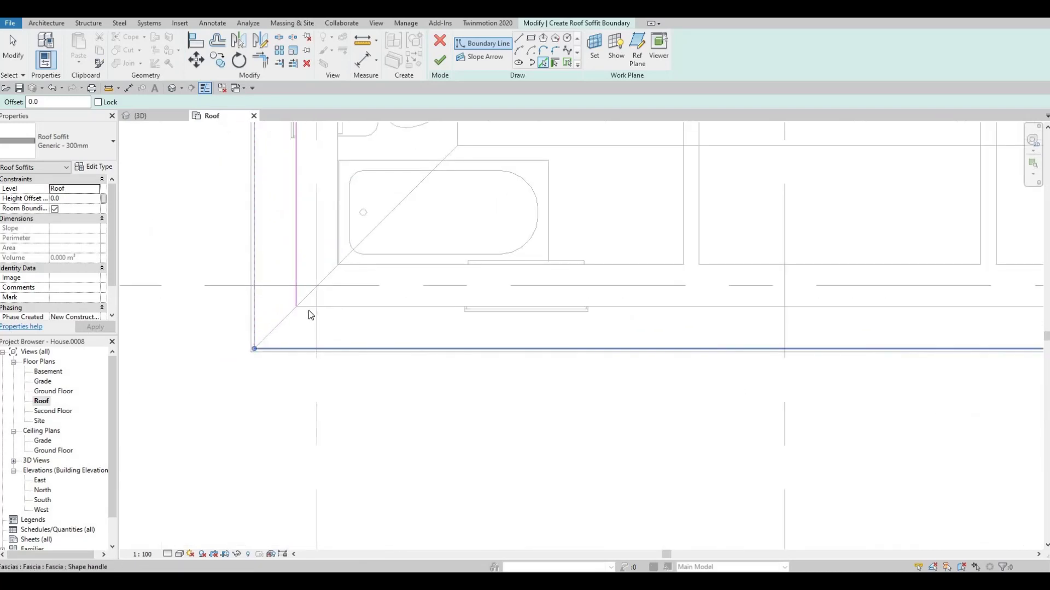
{"action": "left_click", "coordinate": [313, 307]}
{"action": "scroll", "coordinate": [327, 290], "scroll_direction": "down", "scroll_amount": 3}
{"action": "middle_click_drag", "start_coordinate": [421, 373], "coordinate": [408, 373]}
{"action": "scroll", "coordinate": [667, 342], "scroll_direction": "down", "scroll_amount": 2}
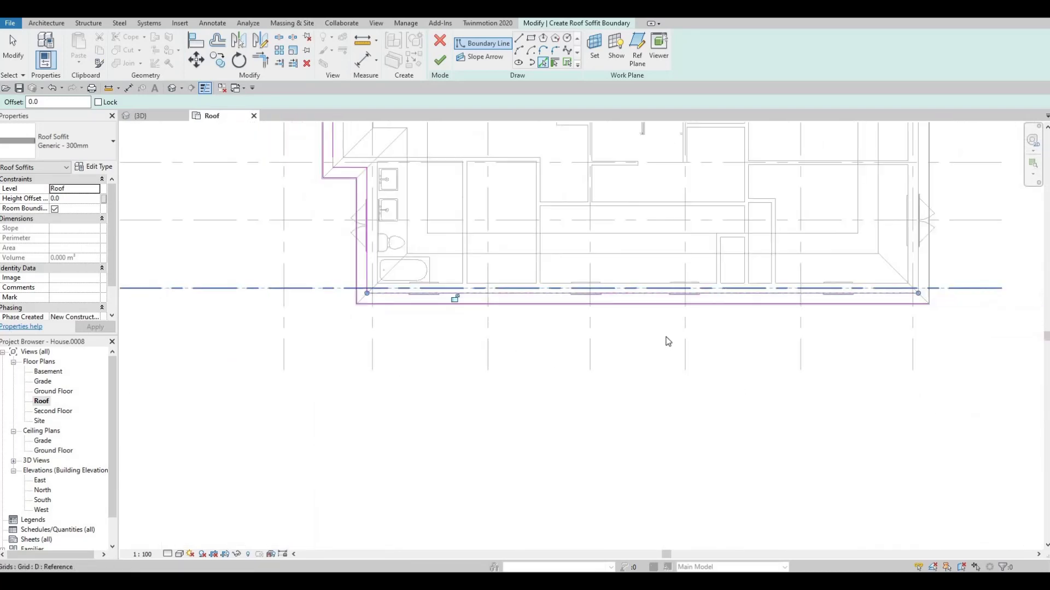
Add soffit boundary lines along the inner fascia edge and exterior wall face on the right short side of the plan.
{"action": "scroll", "coordinate": [698, 337], "scroll_direction": "up", "scroll_amount": 5}
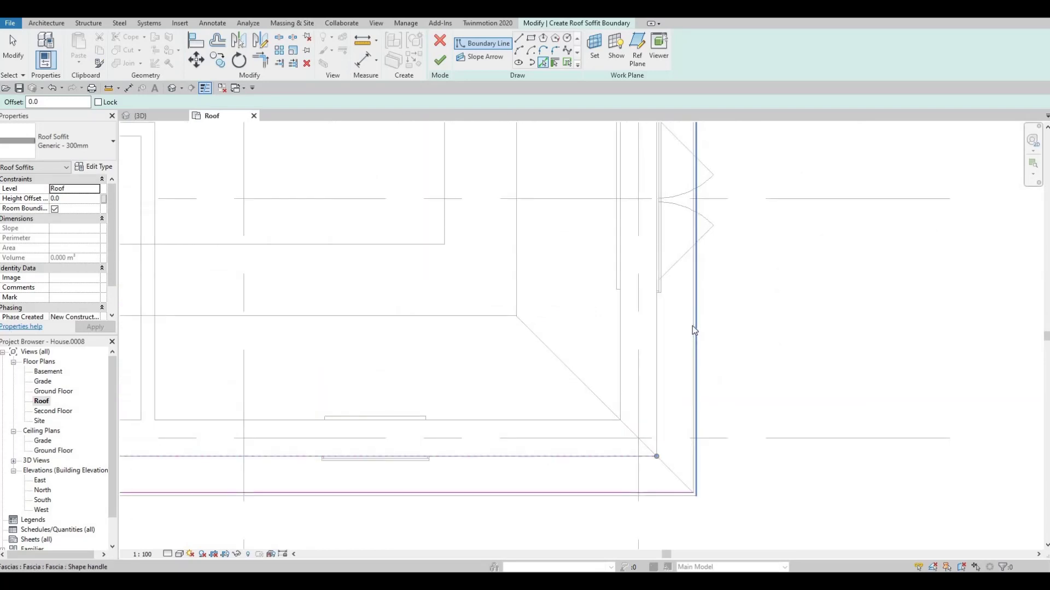
{"action": "left_click", "coordinate": [693, 329]}
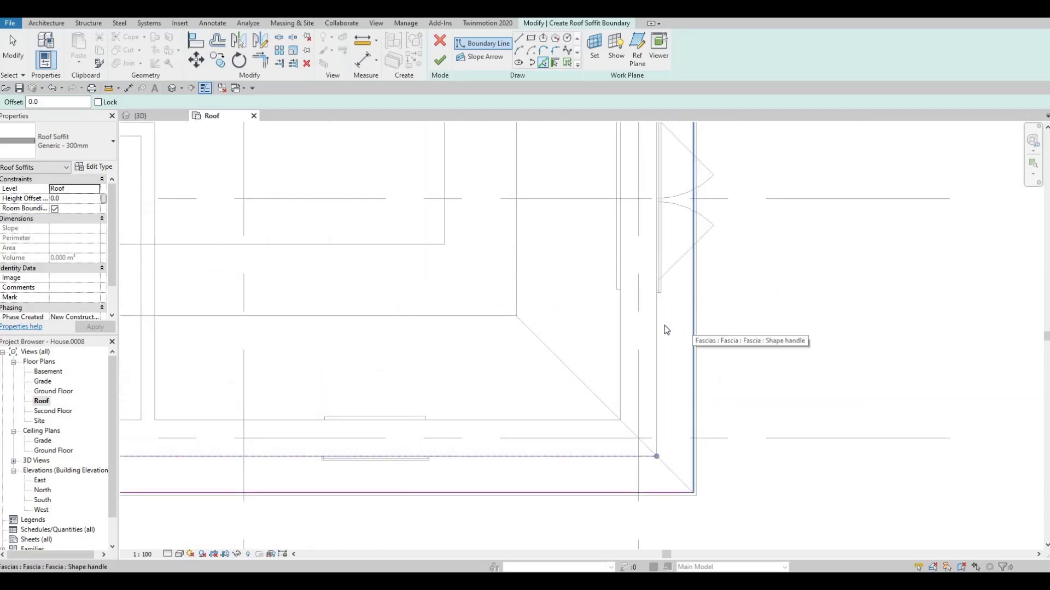
{"action": "left_click", "coordinate": [655, 450]}
{"action": "middle_click_drag", "start_coordinate": [650, 450], "coordinate": [642, 534]}
{"action": "middle_click_drag", "start_coordinate": [601, 129], "coordinate": [653, 392]}
{"action": "middle_click_drag", "start_coordinate": [636, 130], "coordinate": [661, 343]}
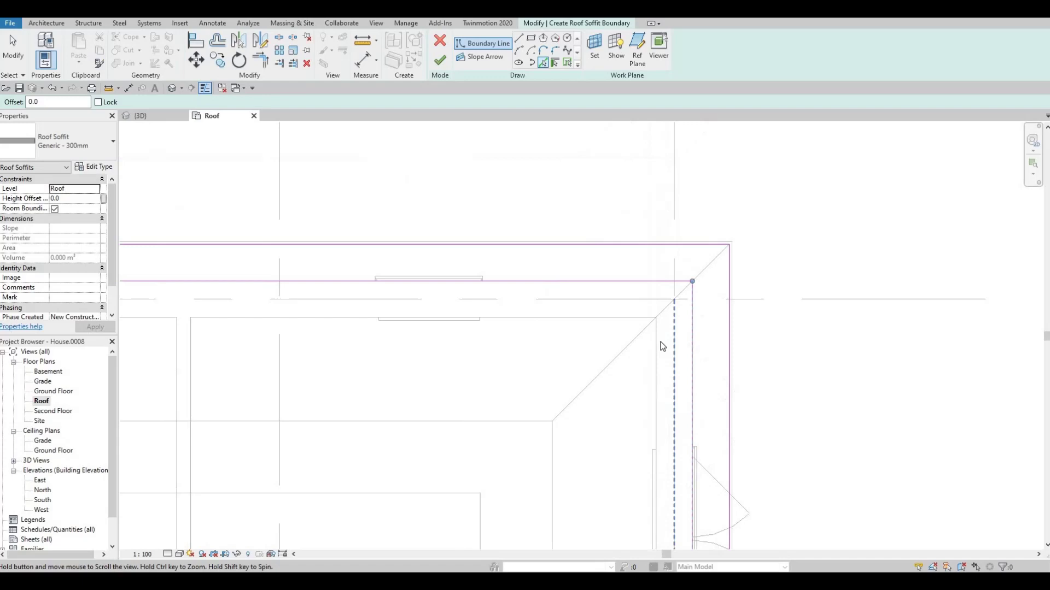
{"action": "scroll", "coordinate": [623, 284], "scroll_direction": "down", "scroll_amount": 5}
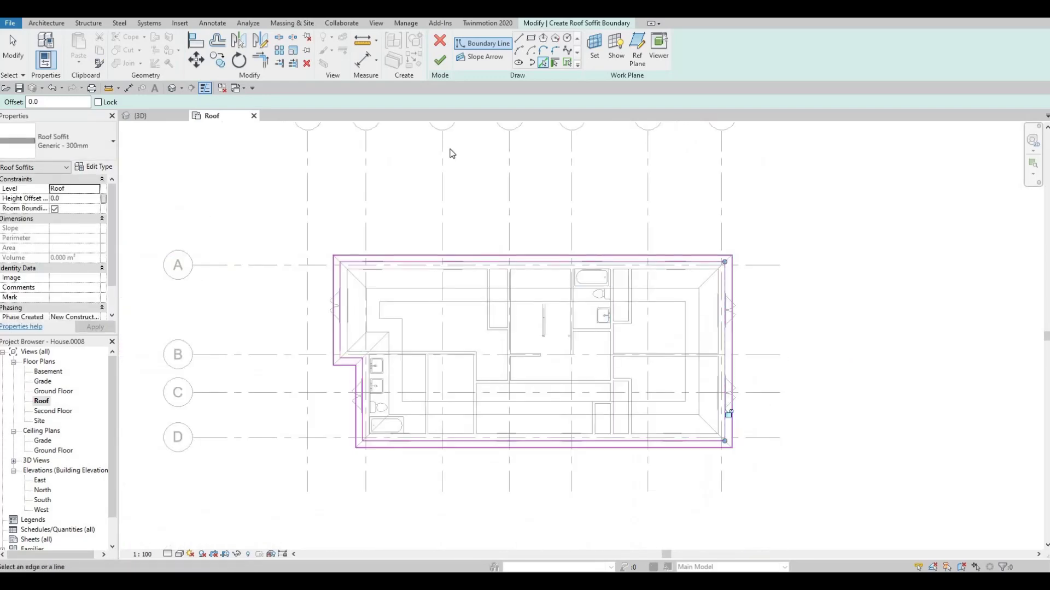
Trim the open inner boundary lines into a closed corner at the stepped part of the plan and finish the soffit sketch.
{"action": "left_click", "coordinate": [441, 61]}
{"action": "scroll", "coordinate": [373, 320], "scroll_direction": "up", "scroll_amount": 5}
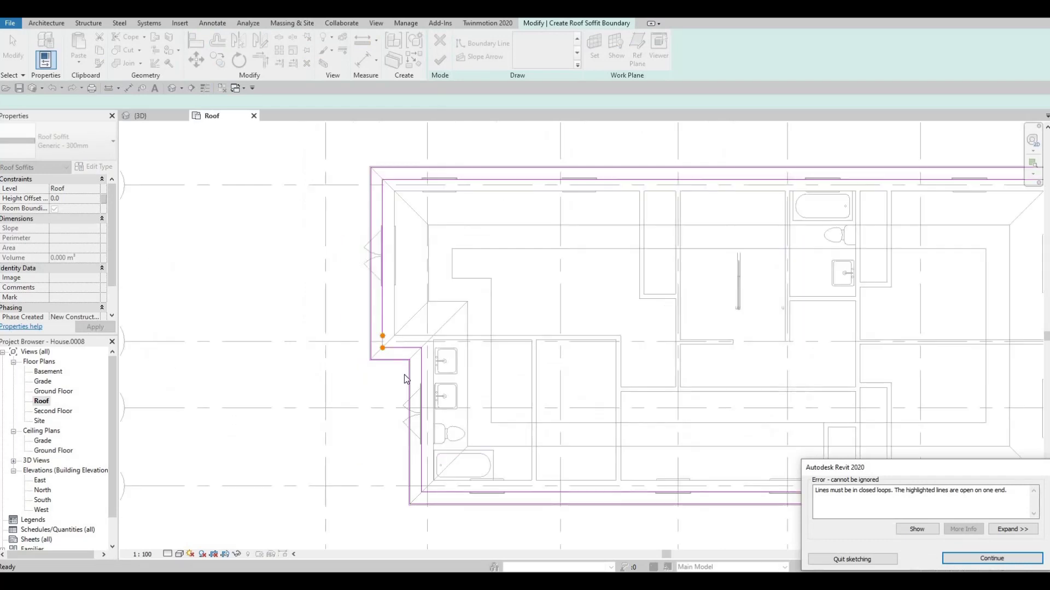
{"action": "key", "text": "Escape"}
{"action": "key", "text": "t"}
{"action": "key", "text": "r"}
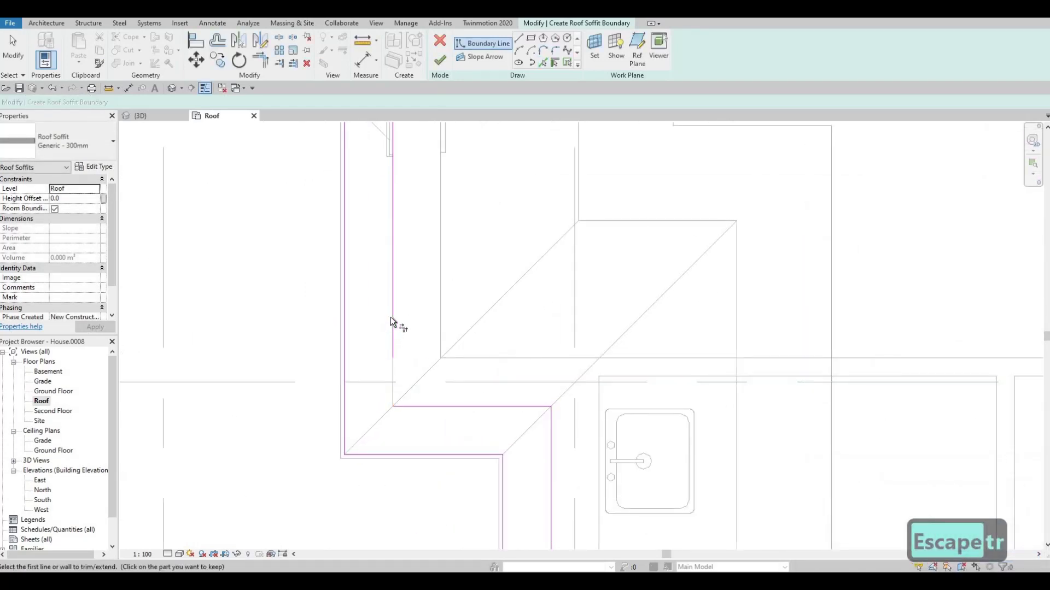
{"action": "left_click", "coordinate": [411, 402]}
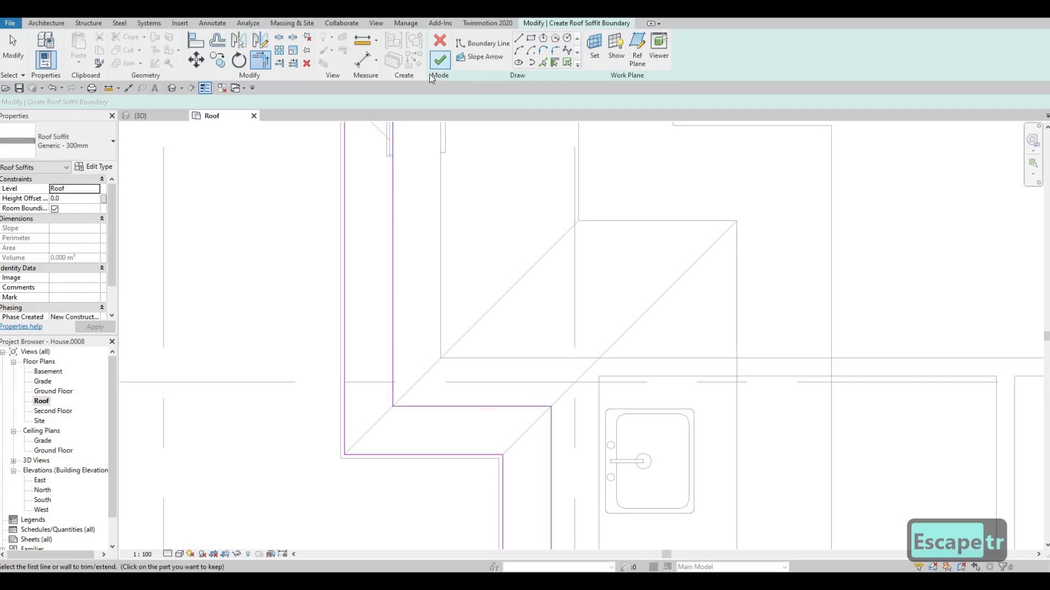
{"action": "left_click", "coordinate": [440, 60]}
{"action": "scroll", "coordinate": [389, 284], "scroll_direction": "down", "scroll_amount": 3}
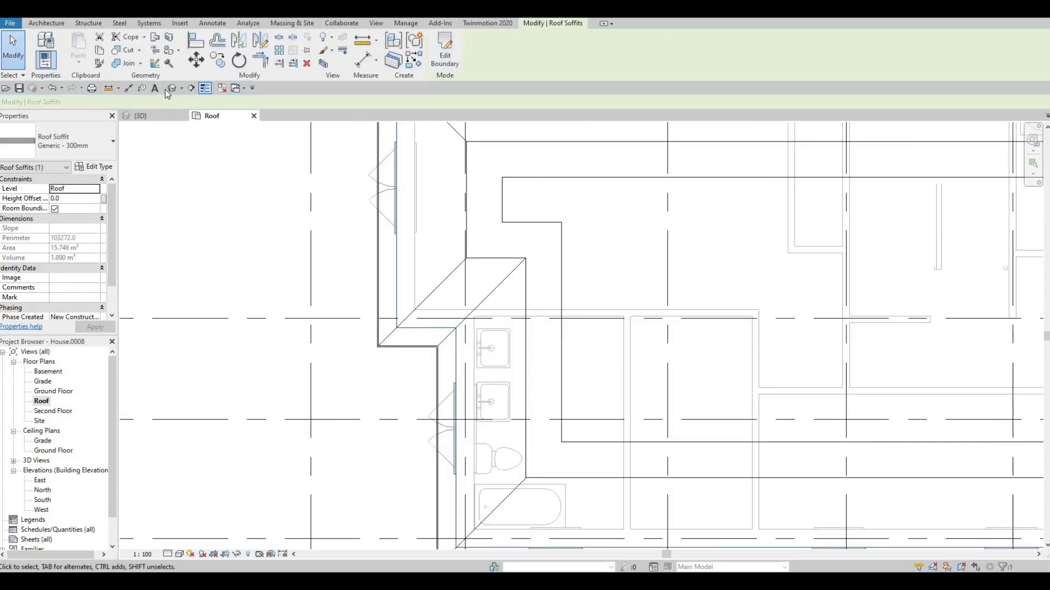
Inspect how the roof soffit sits between the fascia and the brick walls in the 3D view.
{"action": "middle_click_drag", "start_coordinate": [234, 344], "coordinate": [415, 283], "text": "shift"}
{"action": "scroll", "coordinate": [271, 232], "scroll_direction": "up", "scroll_amount": 4}
{"action": "middle_click_drag", "start_coordinate": [319, 345], "coordinate": [553, 277]}
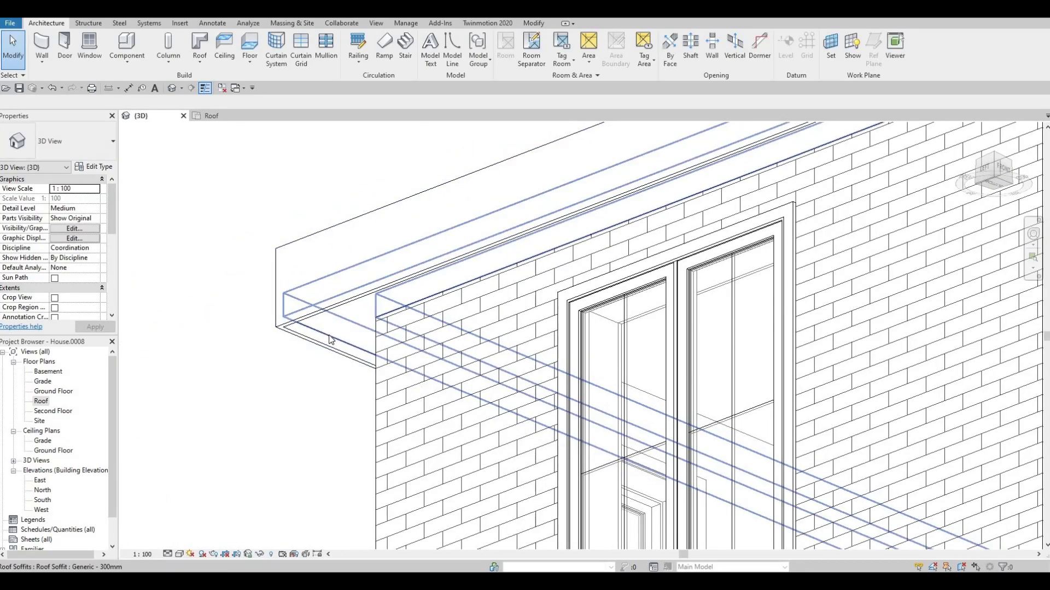
{"action": "scroll", "coordinate": [352, 317], "scroll_direction": "down", "scroll_amount": 4}
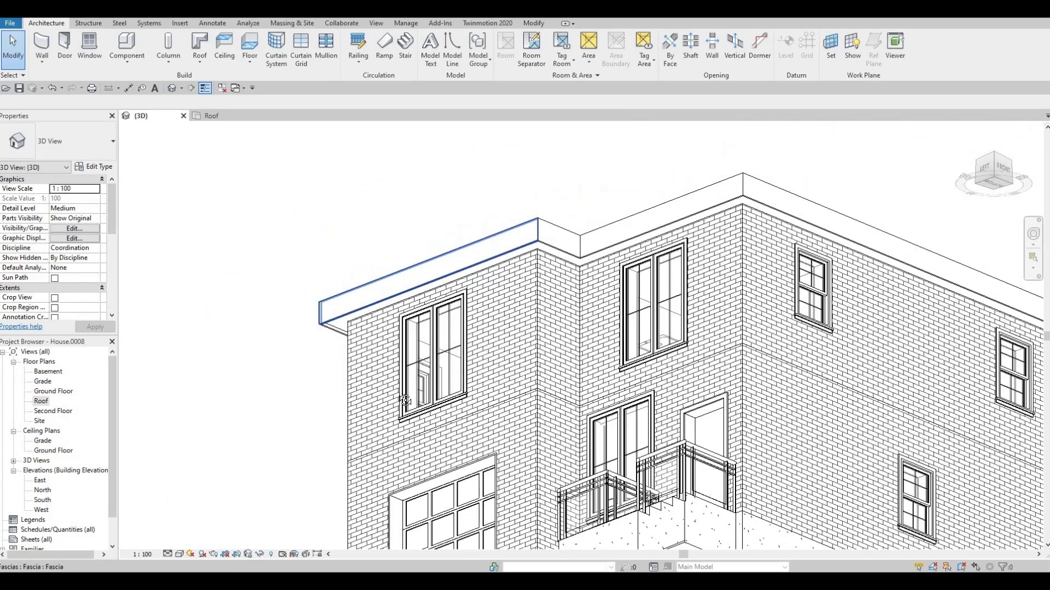
{"action": "scroll", "coordinate": [471, 305], "scroll_direction": "up", "scroll_amount": 3}
{"action": "scroll", "coordinate": [464, 301], "scroll_direction": "down", "scroll_amount": 3}
{"action": "scroll", "coordinate": [417, 288], "scroll_direction": "up", "scroll_amount": 5}
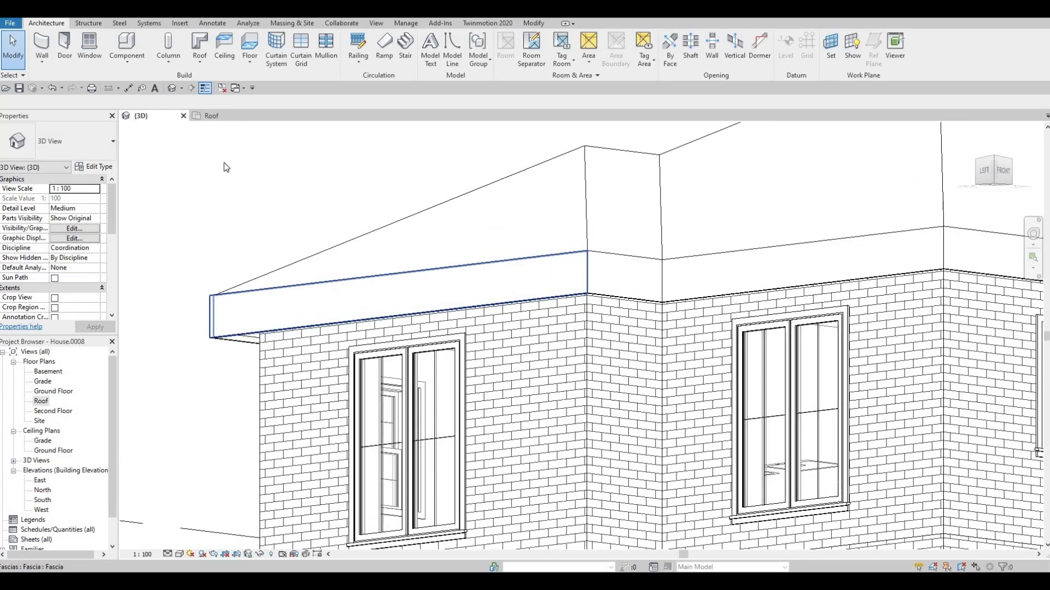
Place a default roof gutter along the top edge of the fascia above the projecting wall and examine its profile.
{"action": "left_click", "coordinate": [200, 61]}
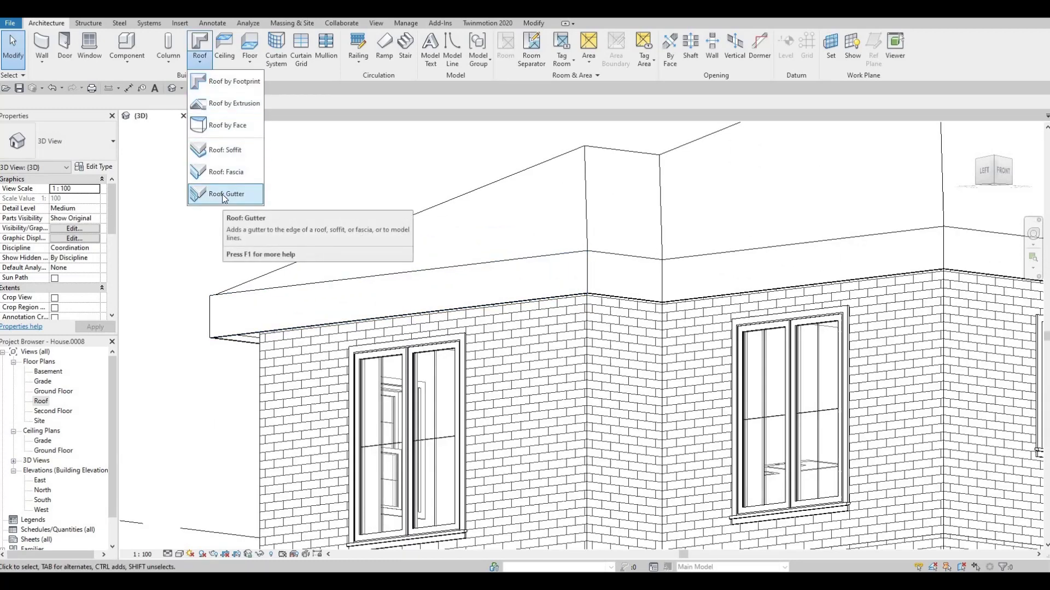
{"action": "left_click", "coordinate": [281, 218]}
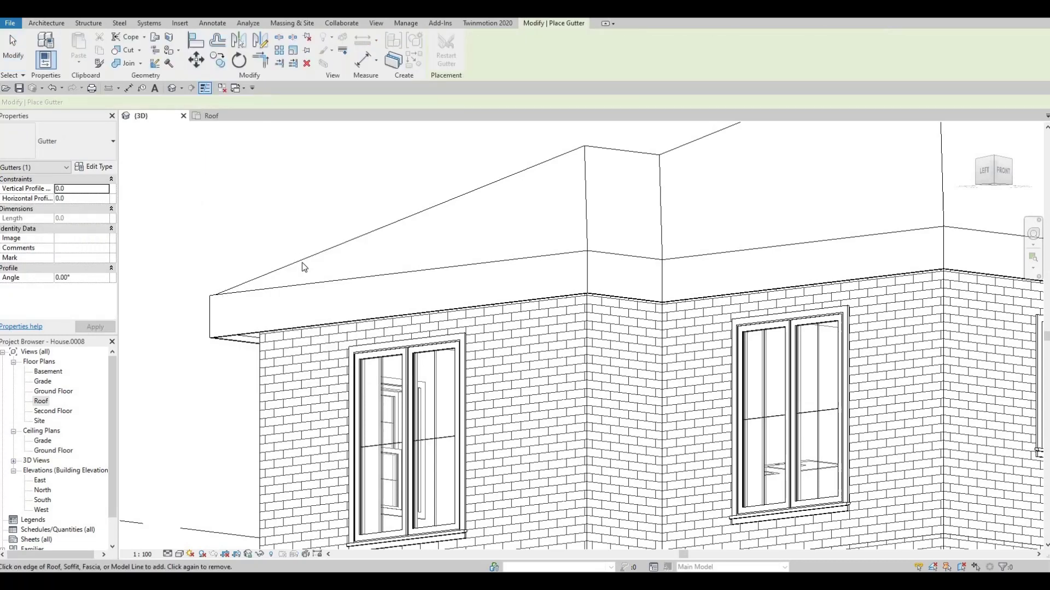
{"action": "left_click", "coordinate": [325, 286]}
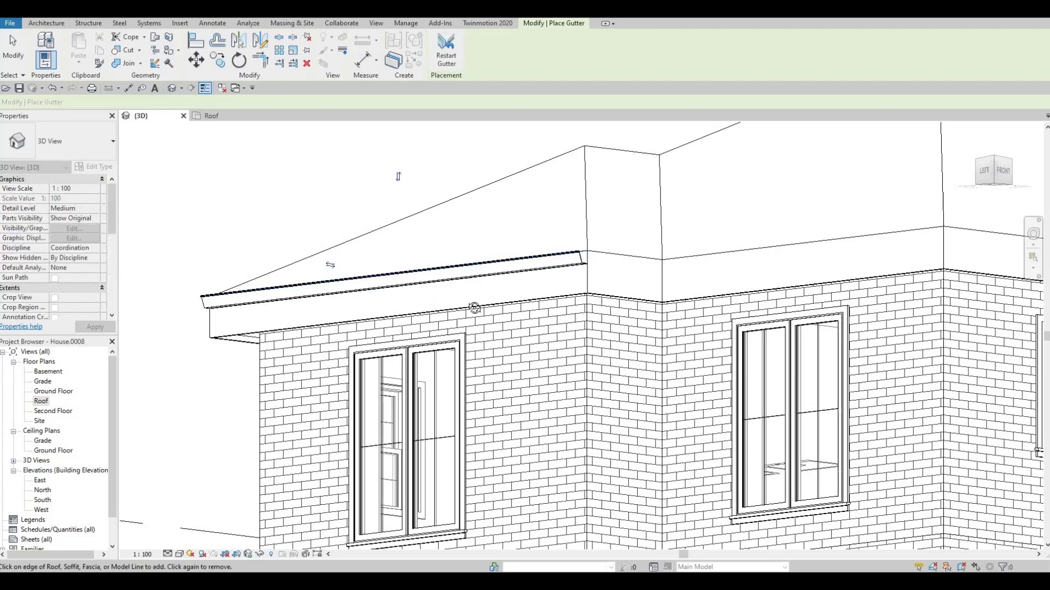
{"action": "middle_click_drag", "start_coordinate": [475, 304], "coordinate": [550, 295], "text": "shift"}
{"action": "scroll", "coordinate": [547, 298], "scroll_direction": "up", "scroll_amount": 2}
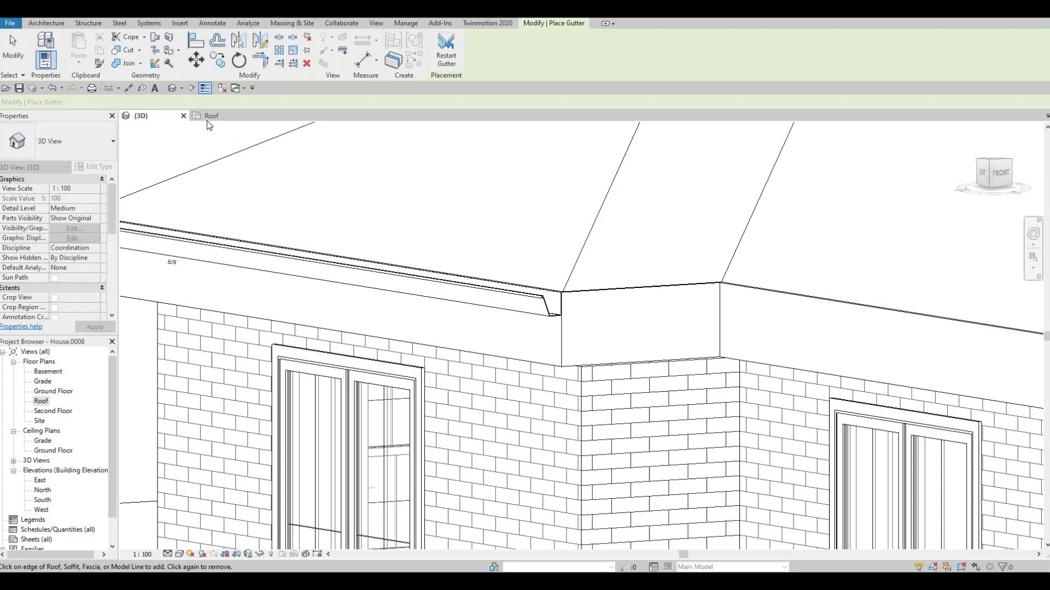
{"action": "middle_click_drag", "start_coordinate": [364, 275], "coordinate": [498, 291]}
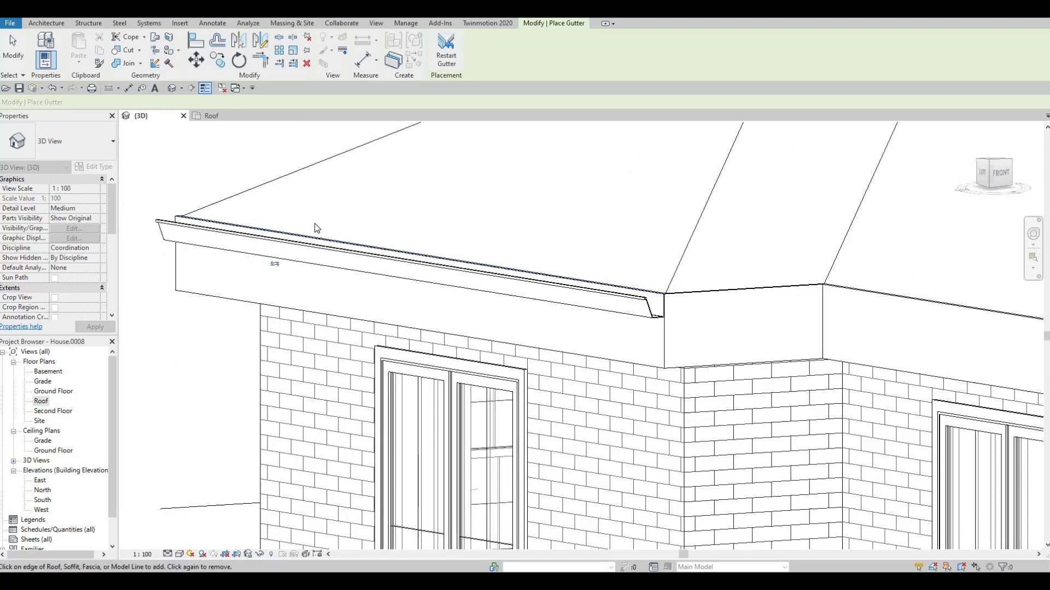
Create a new family from the Metric Profile template.
{"action": "left_click", "coordinate": [17, 25]}
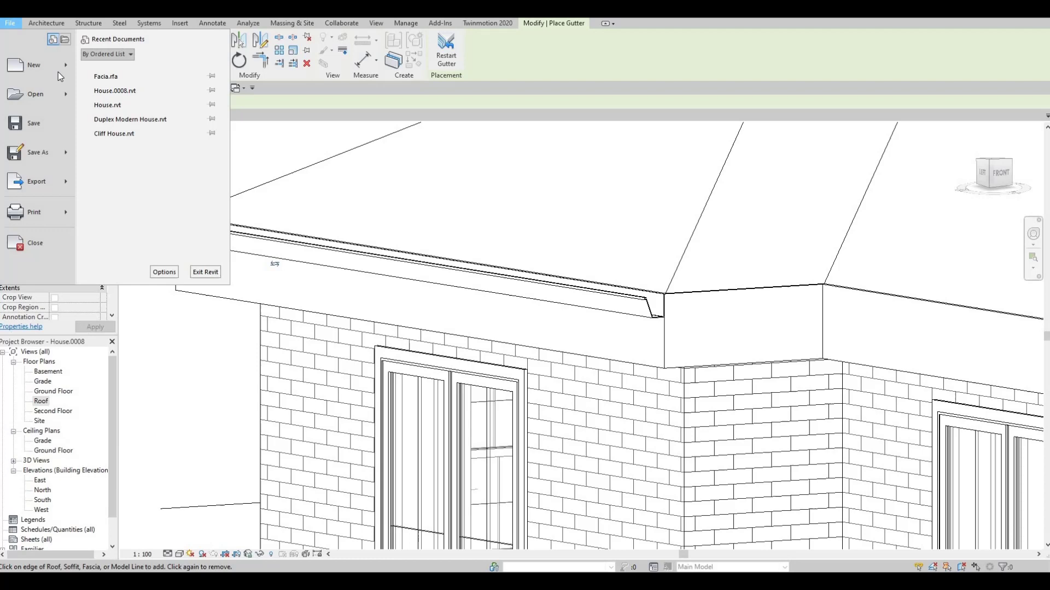
{"action": "mouse_move", "coordinate": [66, 65]}
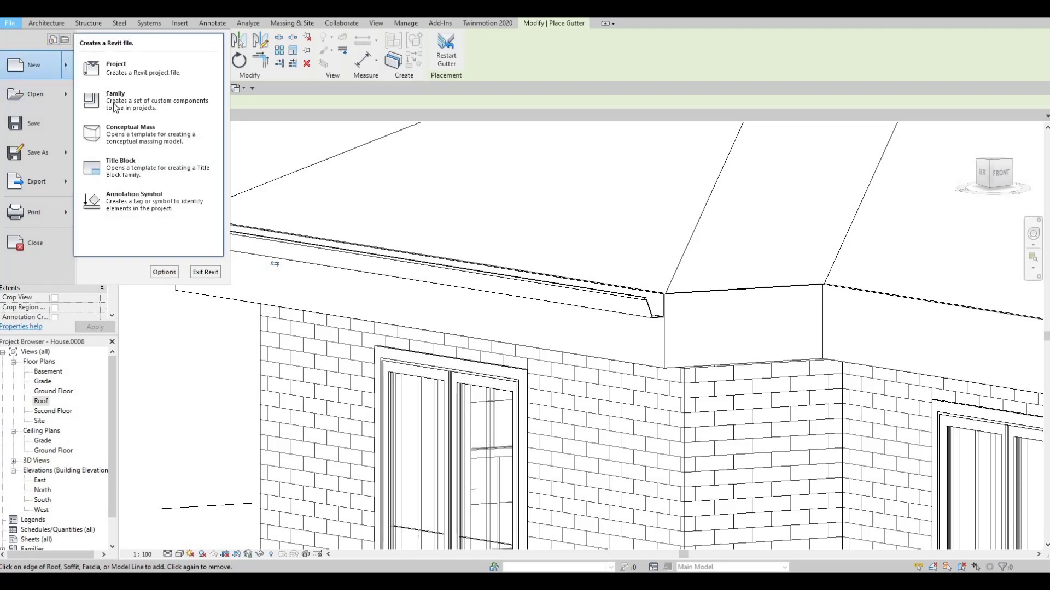
{"action": "left_click", "coordinate": [113, 103]}
{"action": "left_click", "coordinate": [148, 100]}
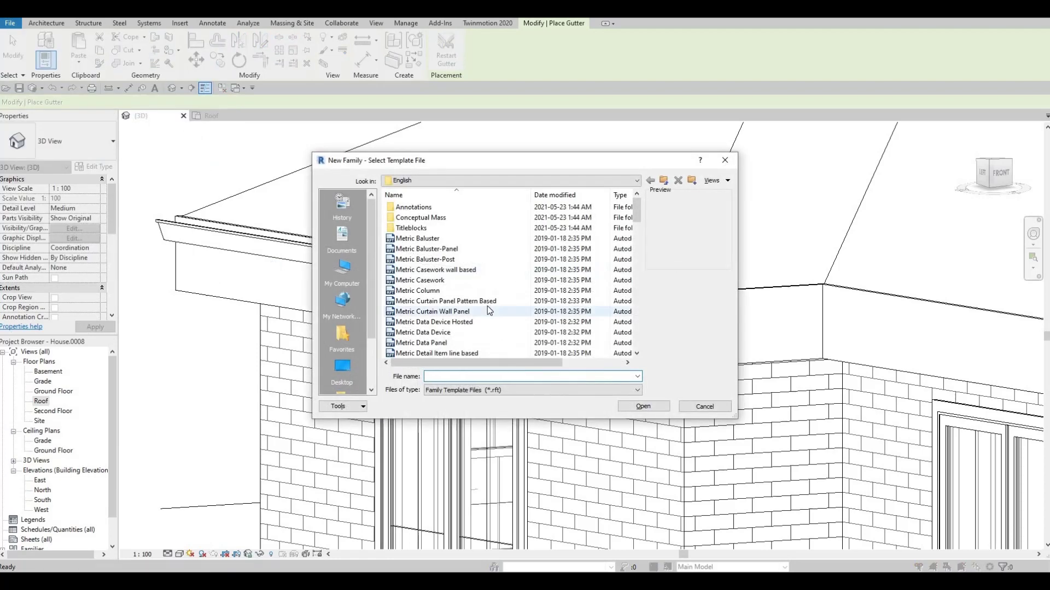
{"action": "scroll", "coordinate": [487, 307], "scroll_direction": "down", "scroll_amount": 5}
{"action": "scroll", "coordinate": [485, 309], "scroll_direction": "down", "scroll_amount": 12}
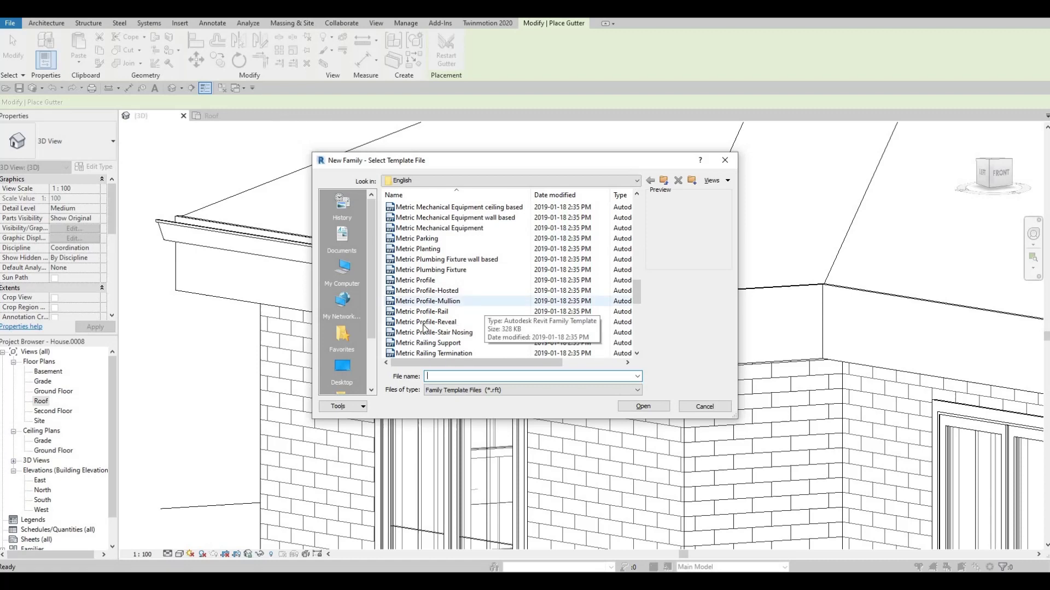
{"action": "scroll", "coordinate": [442, 333], "scroll_direction": "down", "scroll_amount": 2}
{"action": "scroll", "coordinate": [440, 307], "scroll_direction": "up", "scroll_amount": 6}
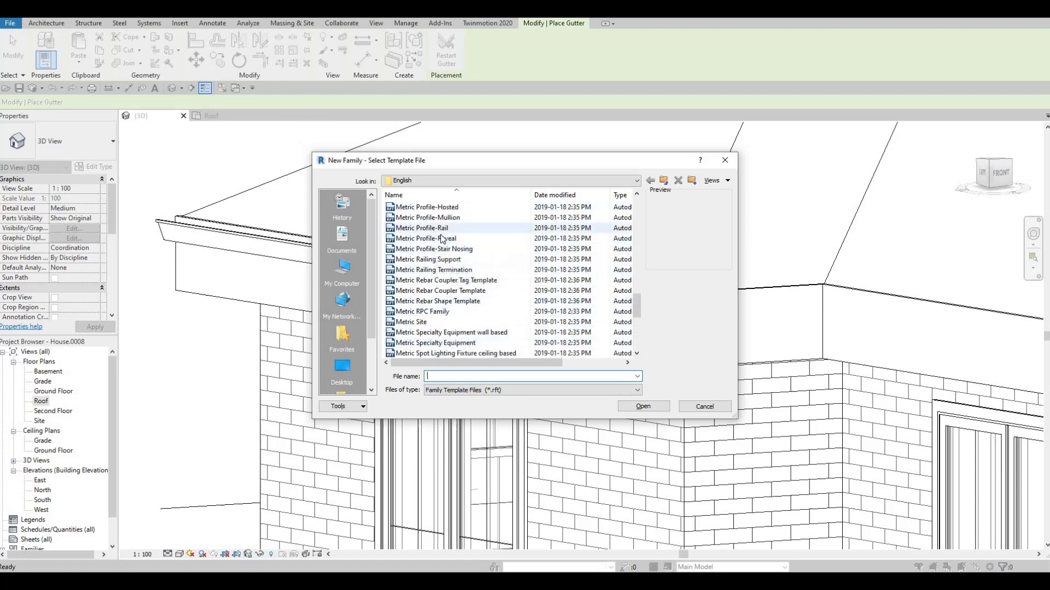
{"action": "scroll", "coordinate": [426, 251], "scroll_direction": "up", "scroll_amount": 2}
{"action": "left_click", "coordinate": [415, 260]}
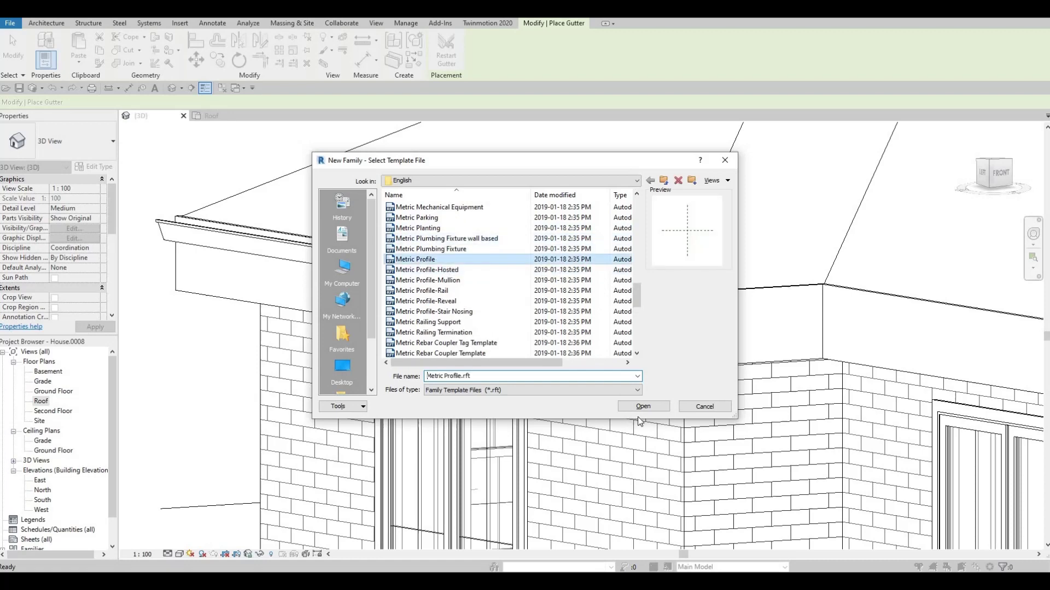
{"action": "left_click", "coordinate": [643, 406]}
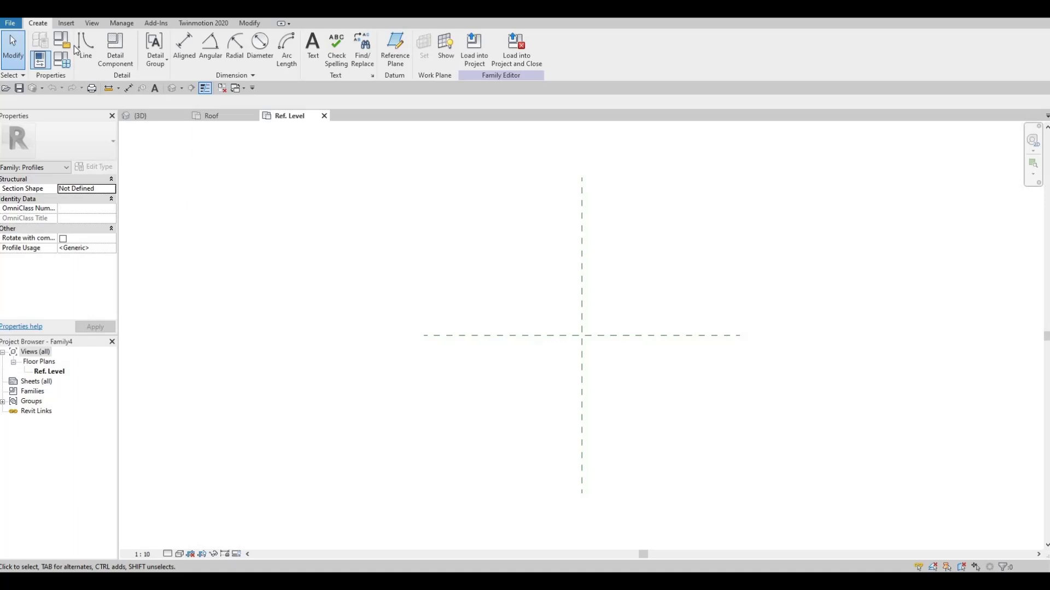
Draw a vertical 350 mm profile line straight down from the intersection of the reference planes.
{"action": "left_click", "coordinate": [84, 46]}
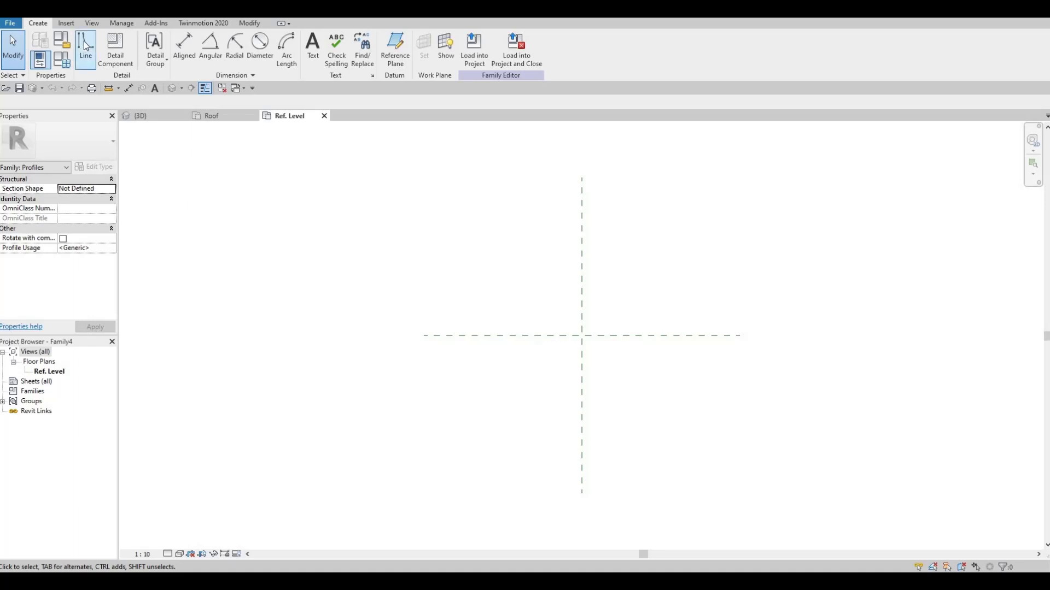
{"action": "middle_click_drag", "start_coordinate": [544, 320], "coordinate": [419, 259]}
{"action": "left_click", "coordinate": [414, 259]}
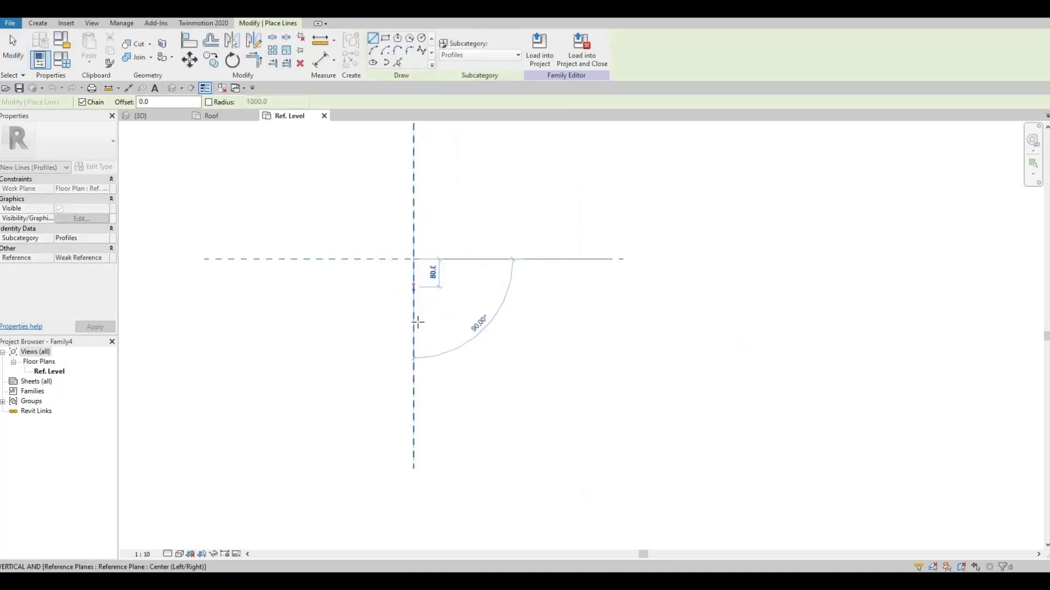
{"action": "type", "text": "350"}
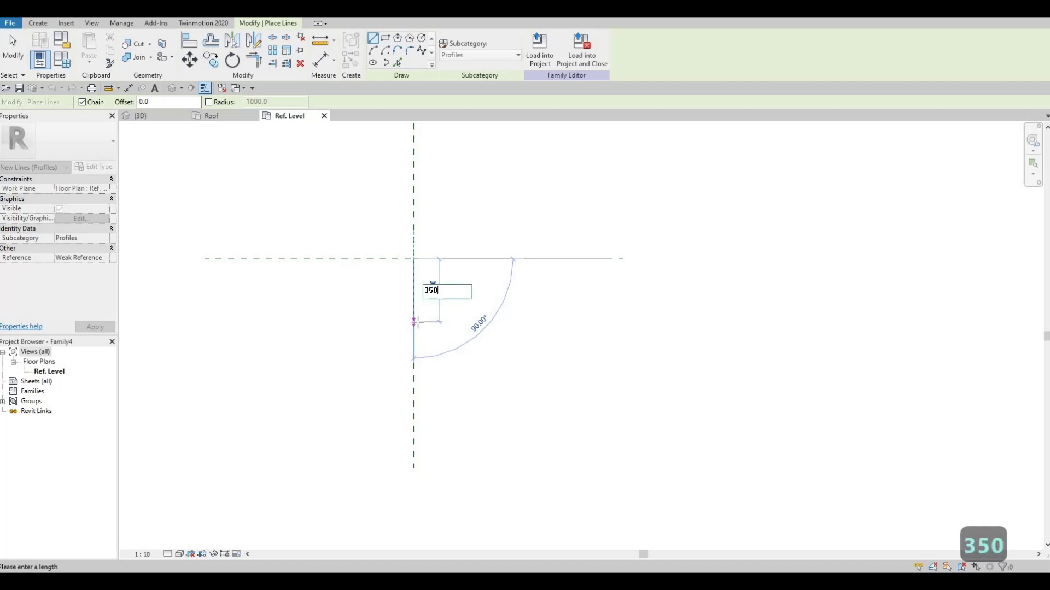
{"action": "key", "text": "Return"}
Draw a 25 mm horizontal line outward from the vertical line's lower end and stretch it to 150 mm.
{"action": "scroll", "coordinate": [475, 357], "scroll_direction": "up", "scroll_amount": 1}
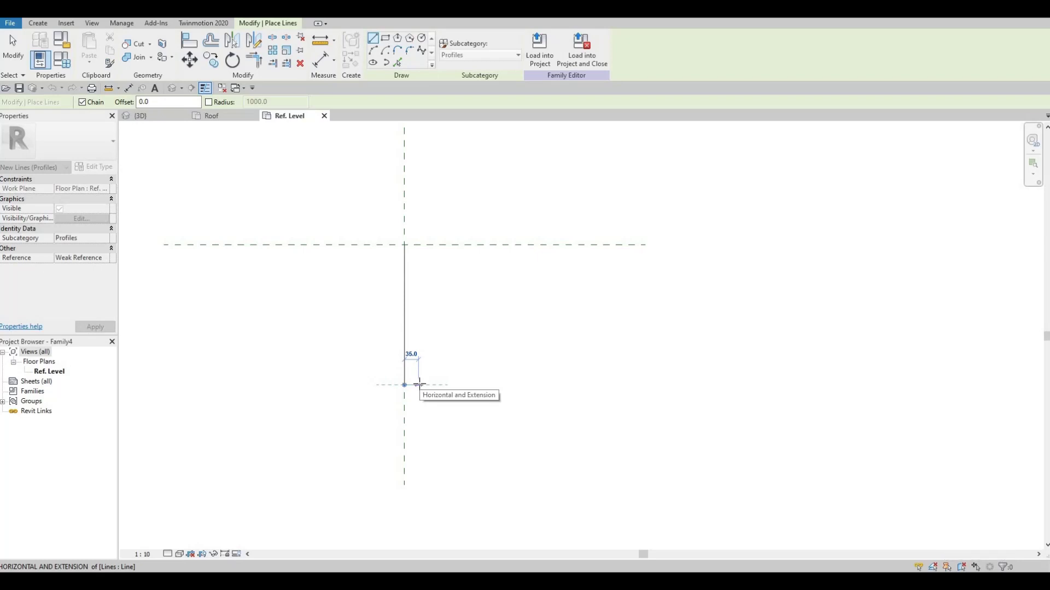
{"action": "type", "text": "25"}
{"action": "key", "text": "Return"}
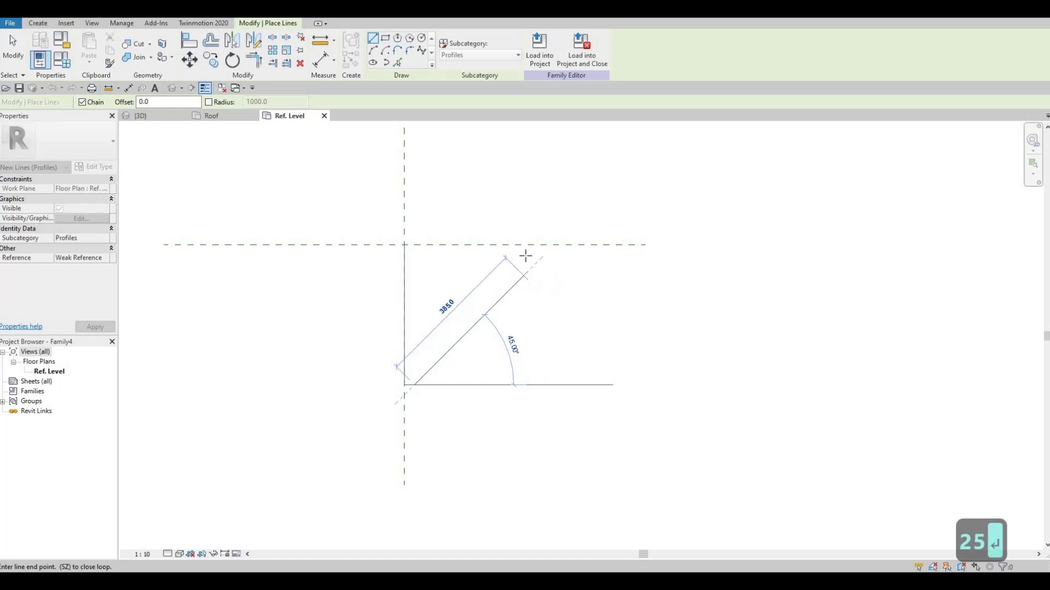
{"action": "key", "text": "Escape"}
{"action": "key", "text": "Escape"}
{"action": "left_click", "coordinate": [434, 384]}
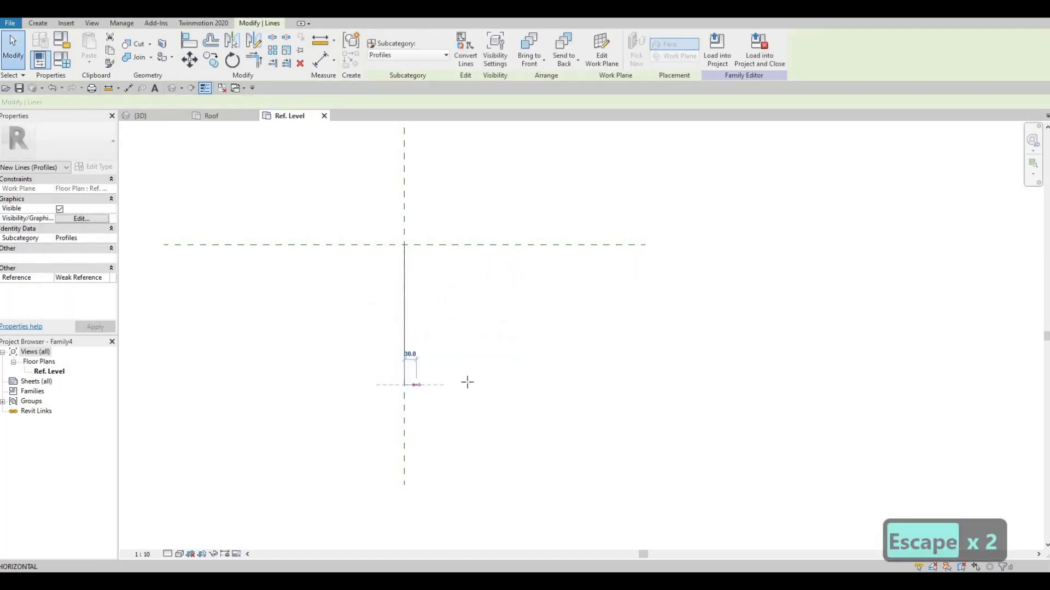
{"action": "left_click_drag", "start_coordinate": [454, 385], "coordinate": [486, 382]}
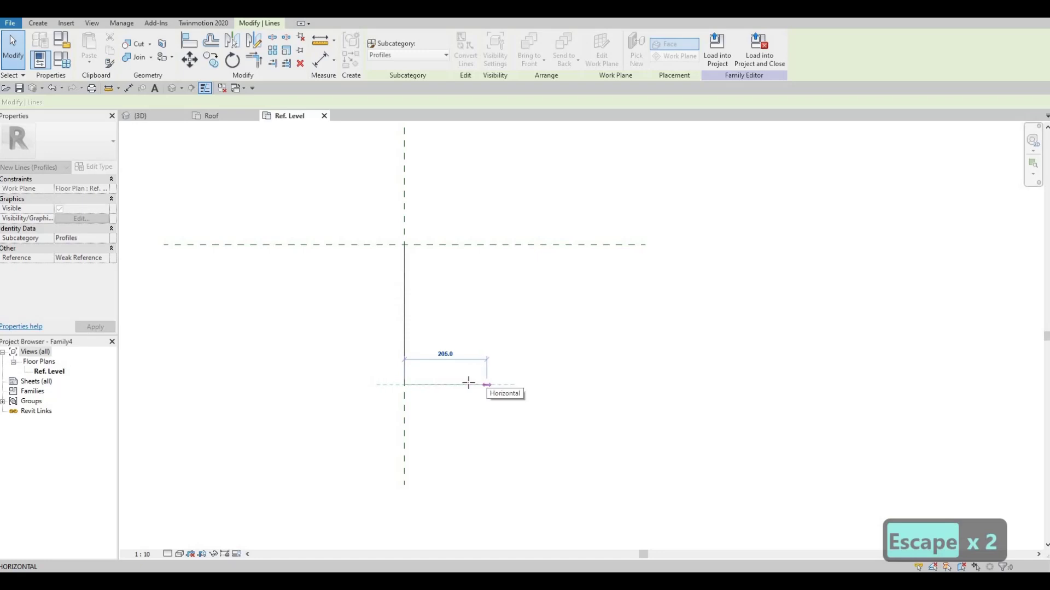
{"action": "left_click_drag", "start_coordinate": [465, 385], "coordinate": [464, 385]}
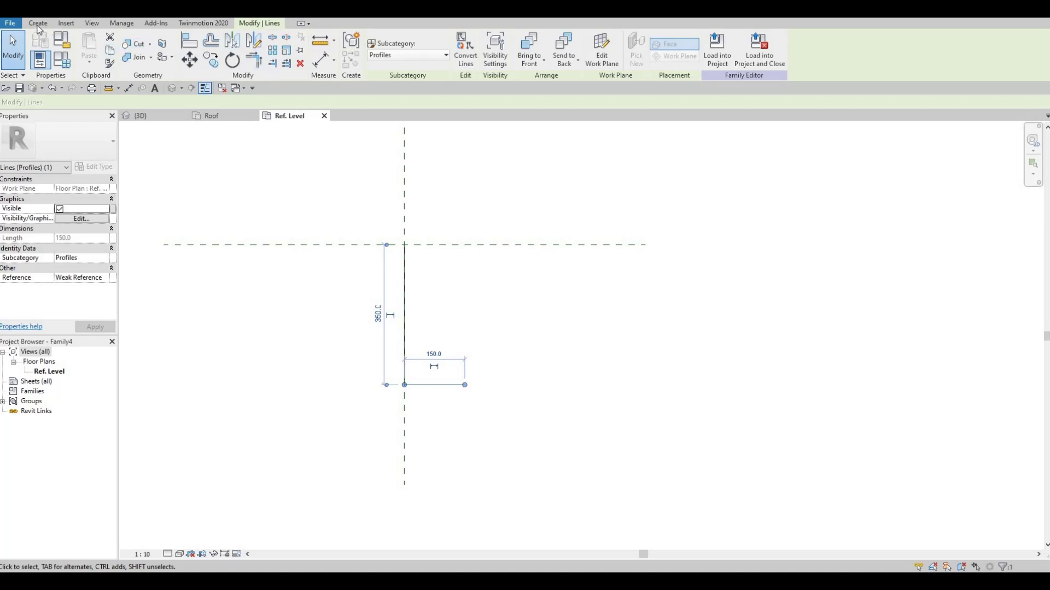
Extend the profile from the bottom line's outer end with a line sloping outward at about 69° and a stepped lip ending on the horizontal reference plane.
{"action": "left_click", "coordinate": [86, 49]}
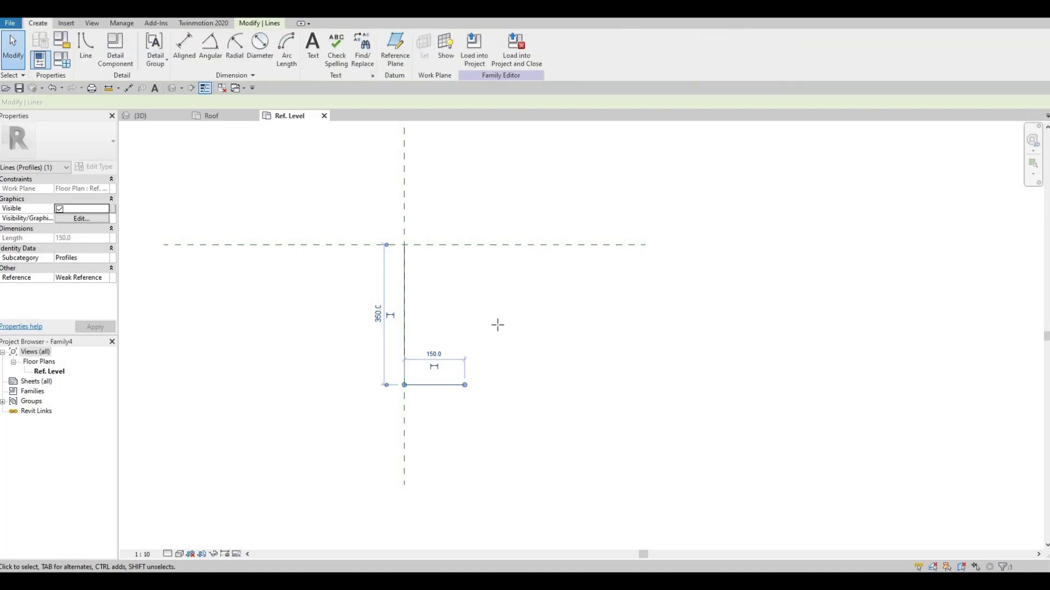
{"action": "left_click", "coordinate": [464, 385]}
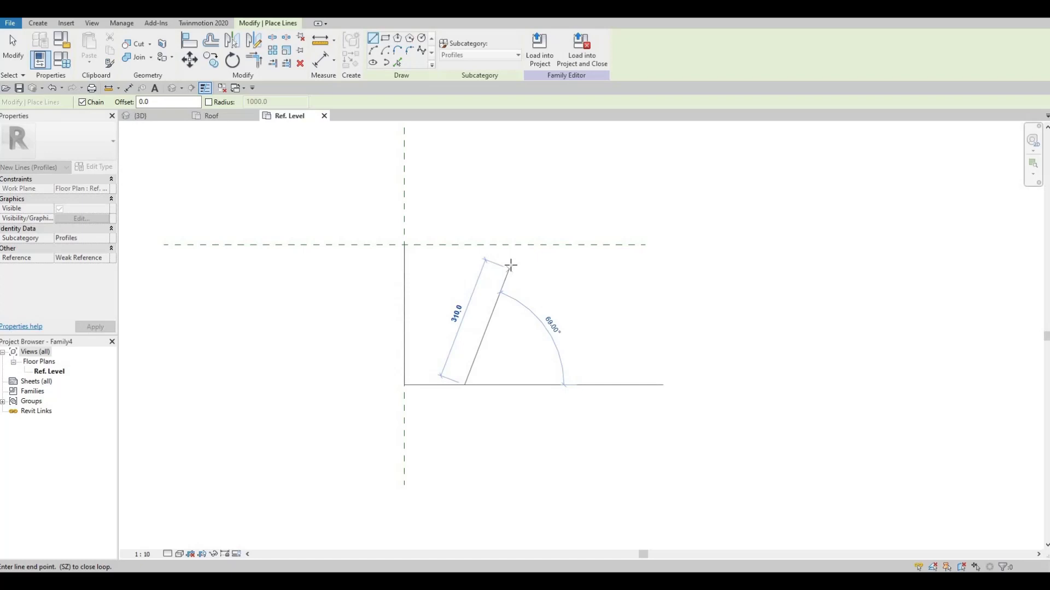
{"action": "left_click", "coordinate": [527, 261]}
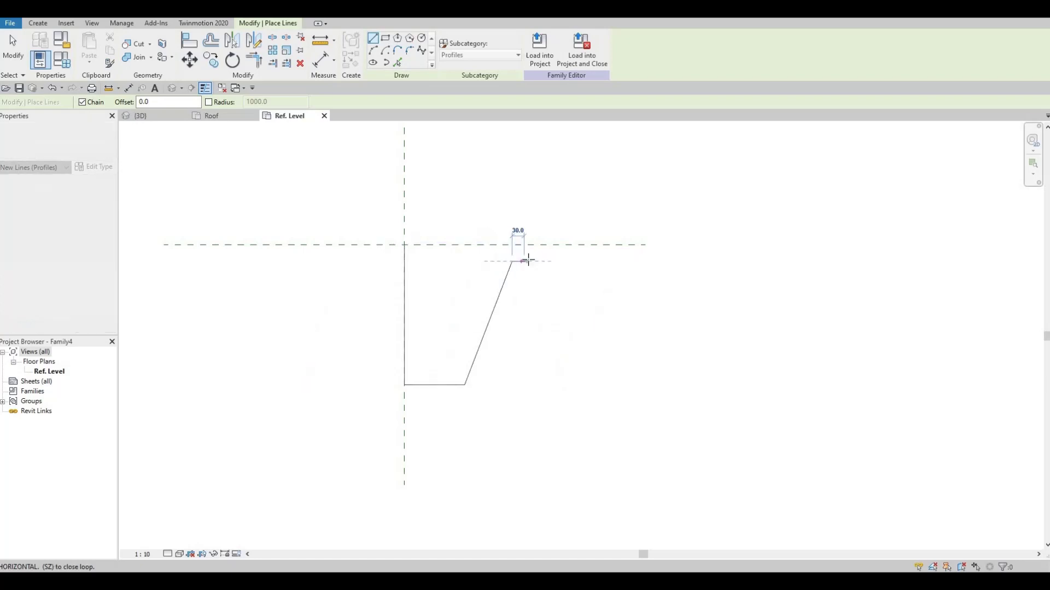
{"action": "left_click", "coordinate": [530, 272]}
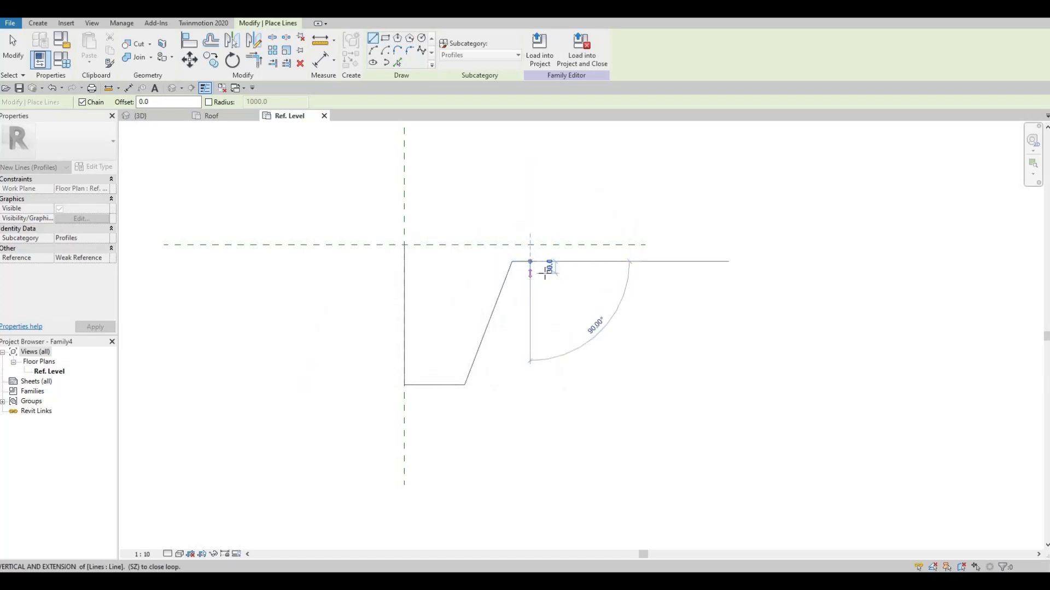
{"action": "left_click", "coordinate": [547, 275]}
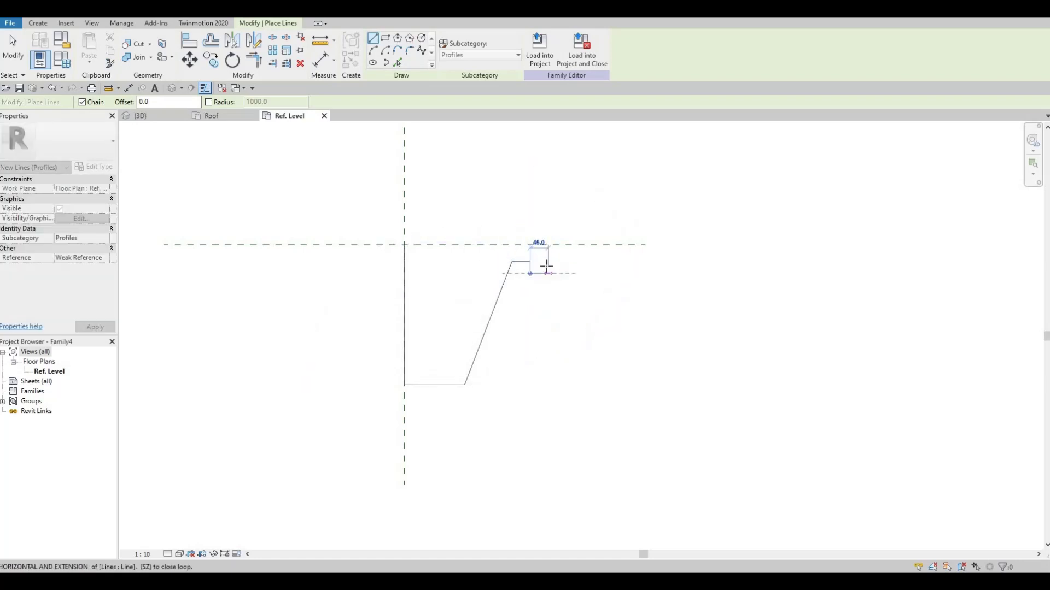
{"action": "left_click", "coordinate": [494, 244]}
{"action": "key", "text": "Escape"}
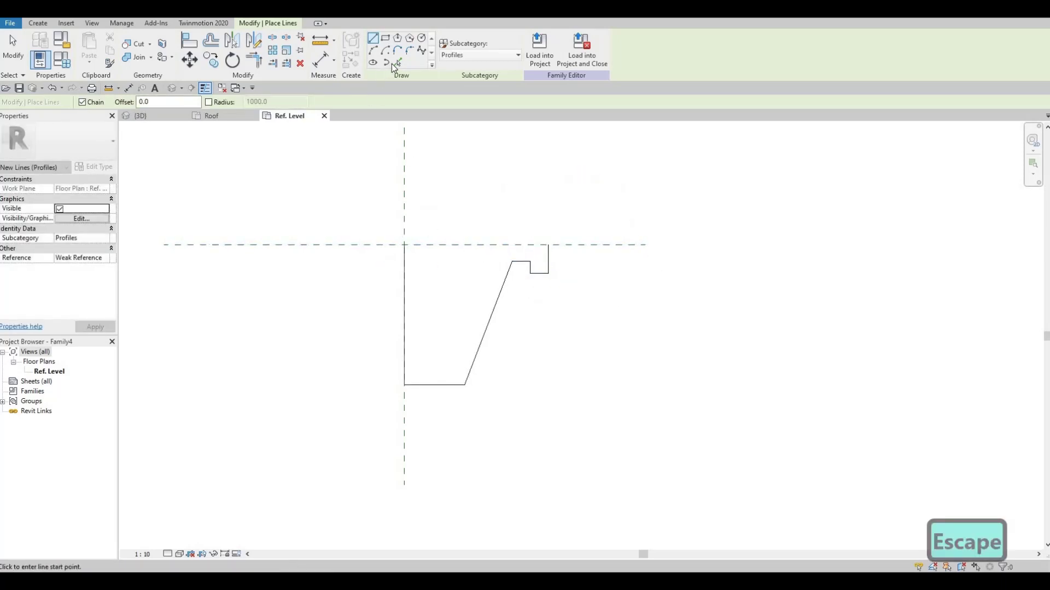
Create inner profile lines at a 25 mm offset from the back, bottom, sloping side and first two lip segments.
{"action": "left_click", "coordinate": [397, 62]}
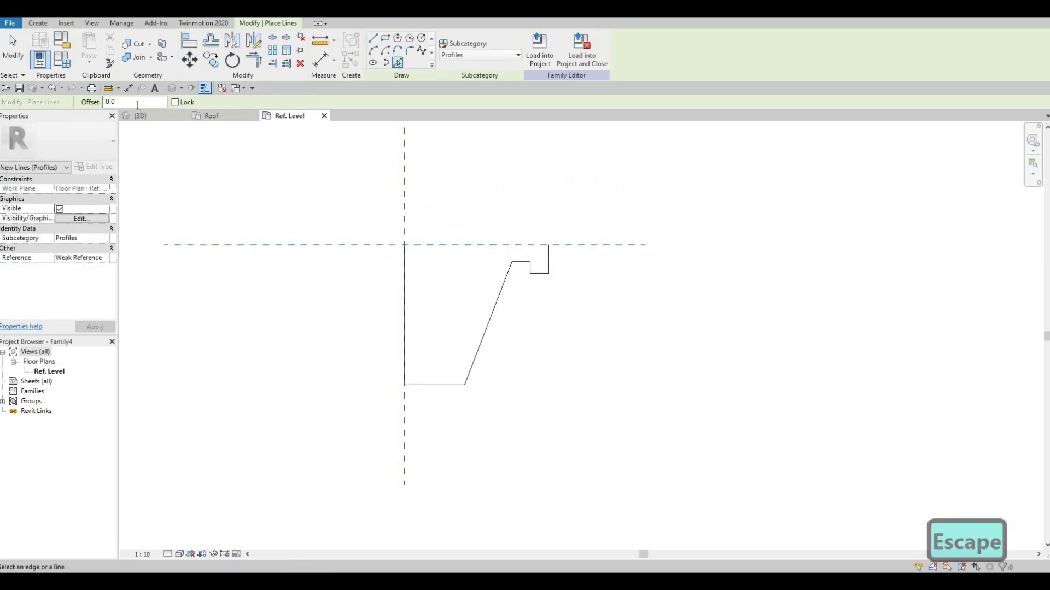
{"action": "type", "text": "25"}
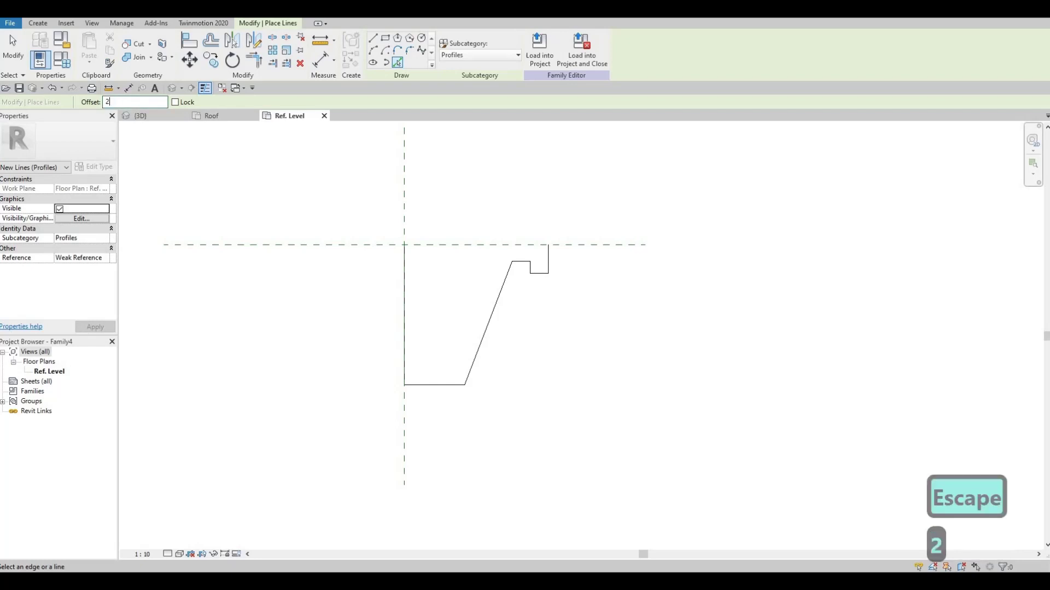
{"action": "key", "text": "Return"}
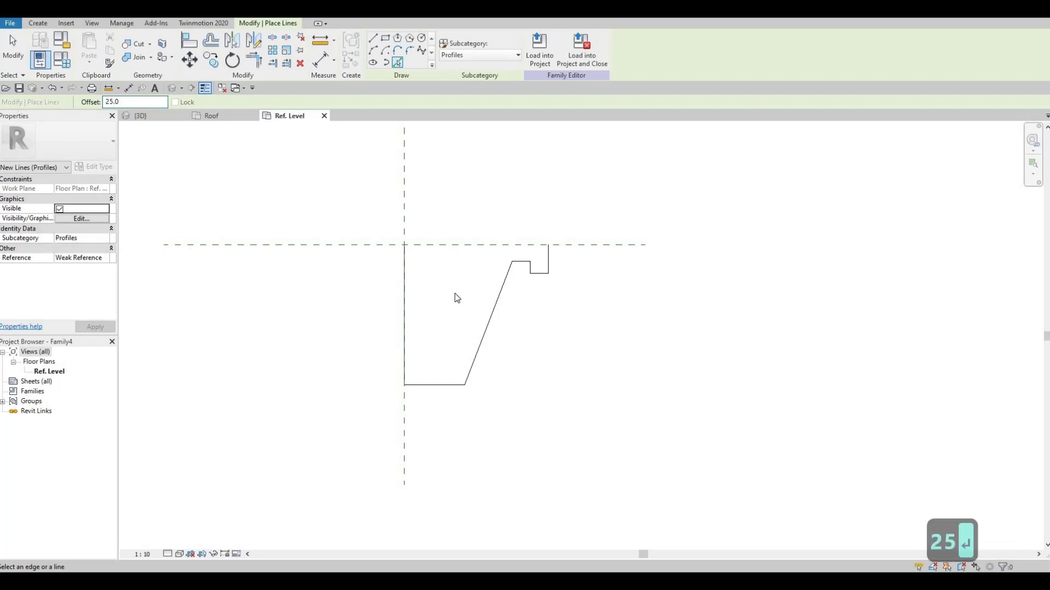
{"action": "left_click", "coordinate": [408, 281]}
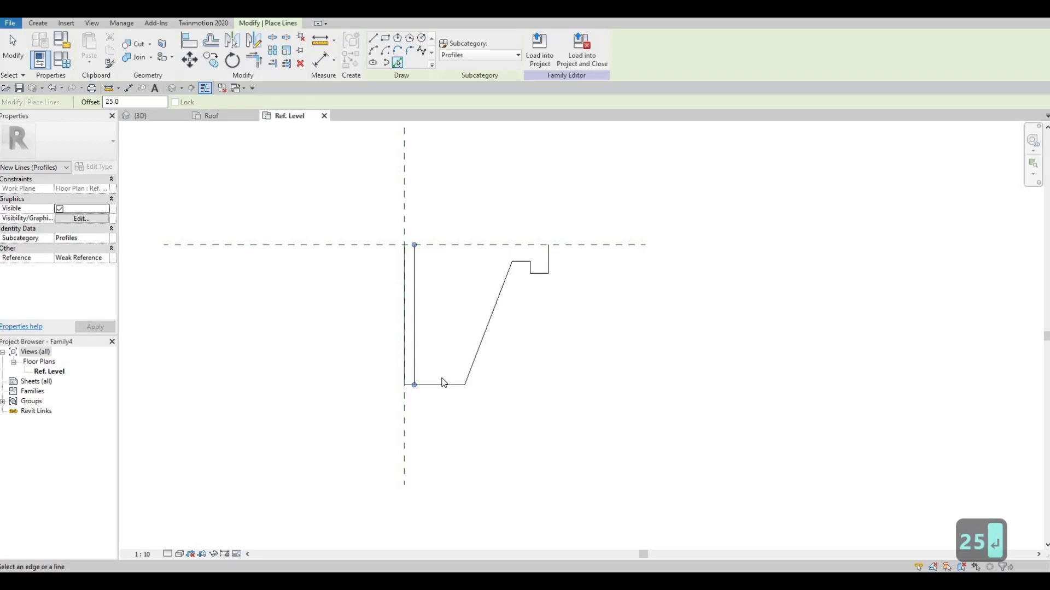
{"action": "left_click", "coordinate": [497, 318]}
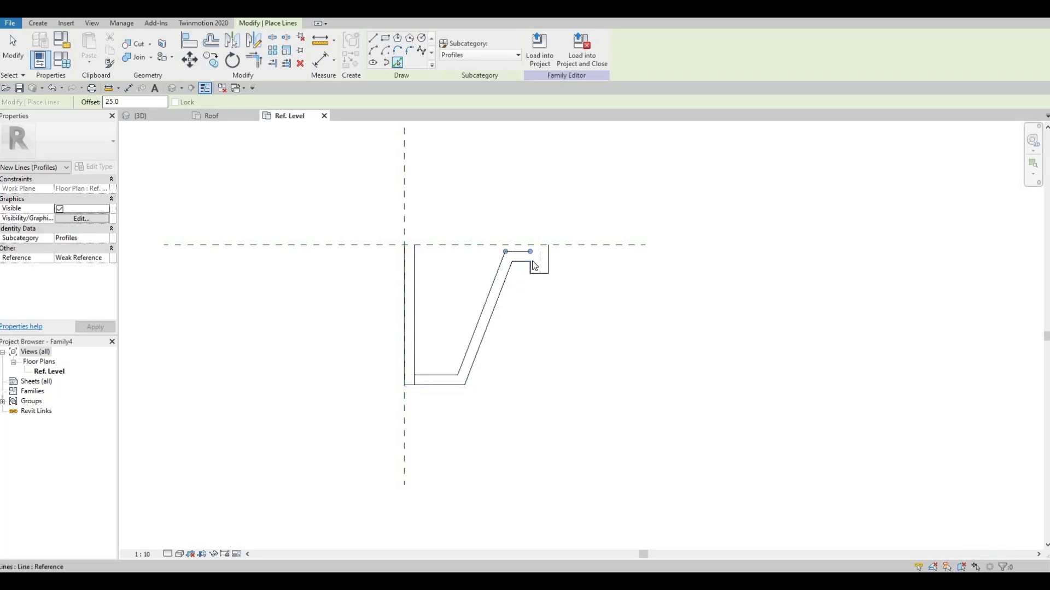
{"action": "left_click", "coordinate": [545, 273]}
{"action": "scroll", "coordinate": [543, 268], "scroll_direction": "up", "scroll_amount": 4}
{"action": "key", "text": "Escape"}
{"action": "key", "text": "Escape"}
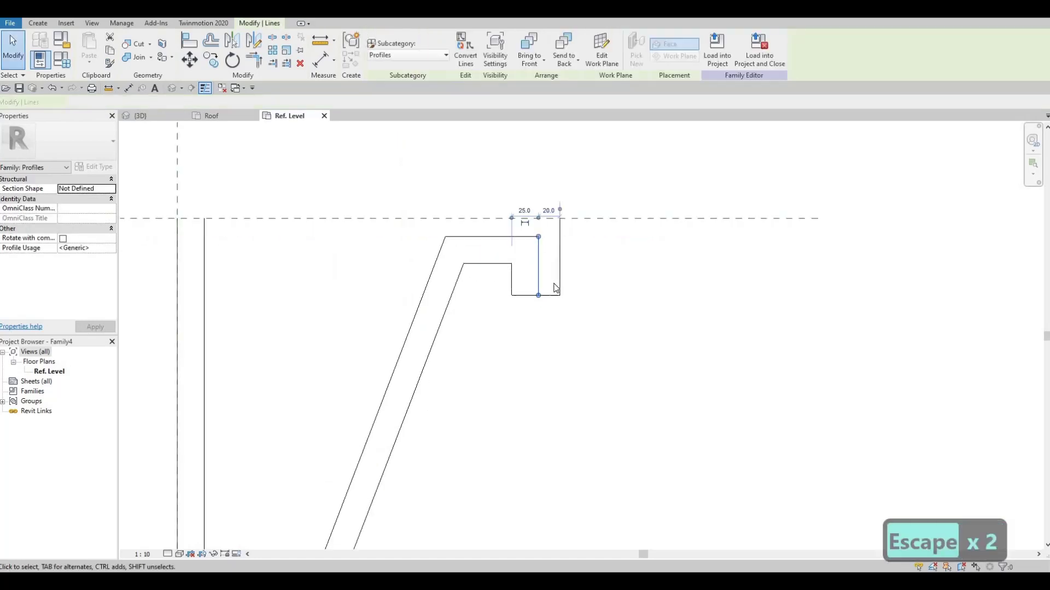
Nudge the lip's outermost vertical line outward until it is 60 mm from the neighbouring inner vertical line.
{"action": "left_click", "coordinate": [556, 288]}
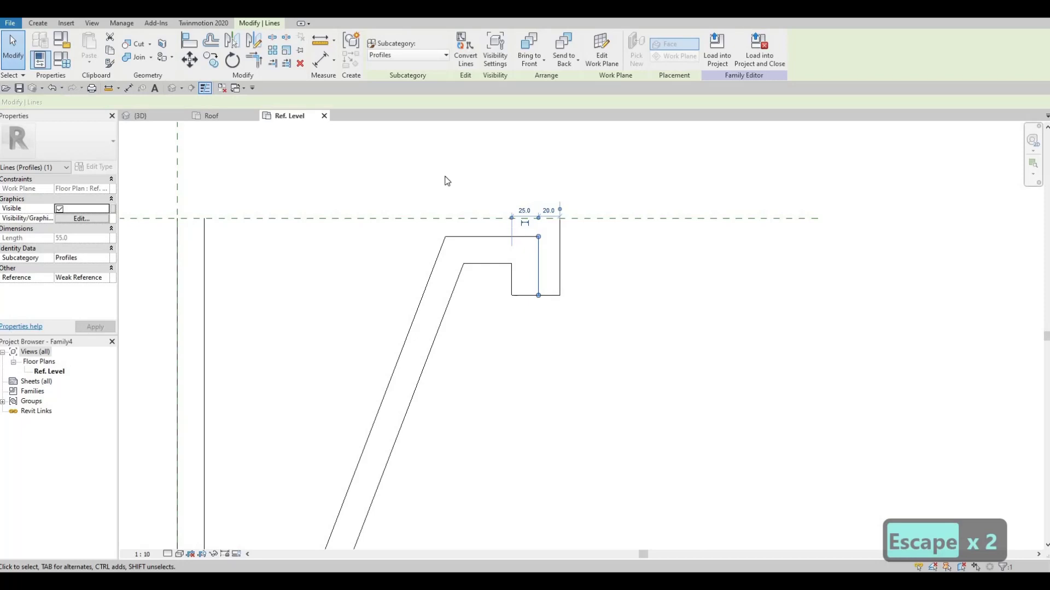
{"action": "left_click", "coordinate": [562, 266]}
{"action": "key", "text": "Right"}
{"action": "key", "text": "Right"}
{"action": "key", "text": "Right"}
{"action": "key", "text": "Right"}
{"action": "key", "text": "Right"}
{"action": "key", "text": "Right"}
{"action": "key", "text": "Right"}
{"action": "key", "text": "Right"}
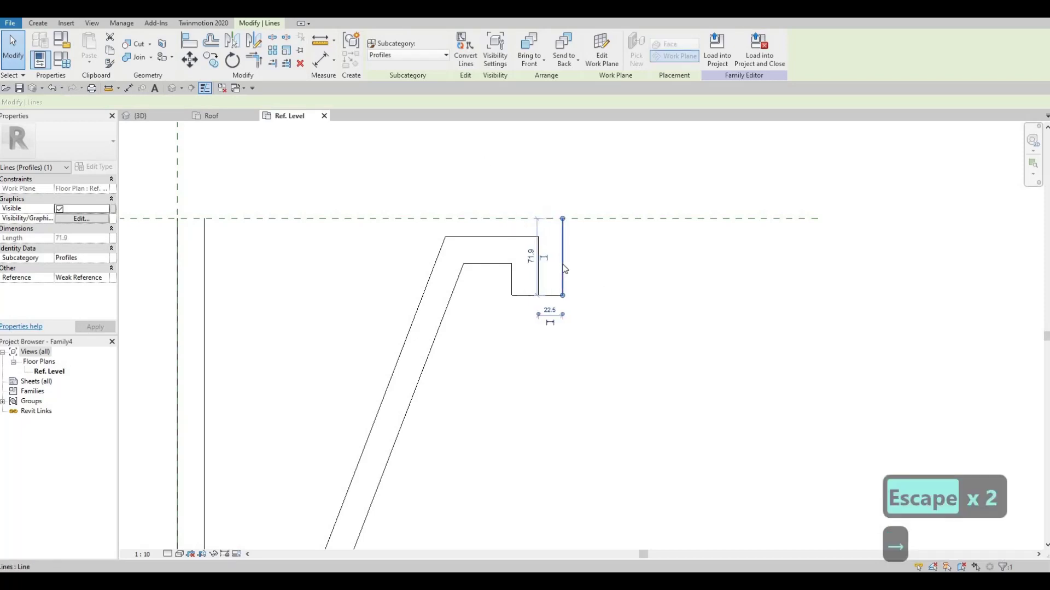
{"action": "key", "text": "Right"}
{"action": "key", "text": "Right"}
{"action": "key", "text": "Right"}
{"action": "key", "text": "Right"}
{"action": "key", "text": "Right"}
{"action": "key", "text": "Right"}
{"action": "key", "text": "Right"}
{"action": "key", "text": "Right"}
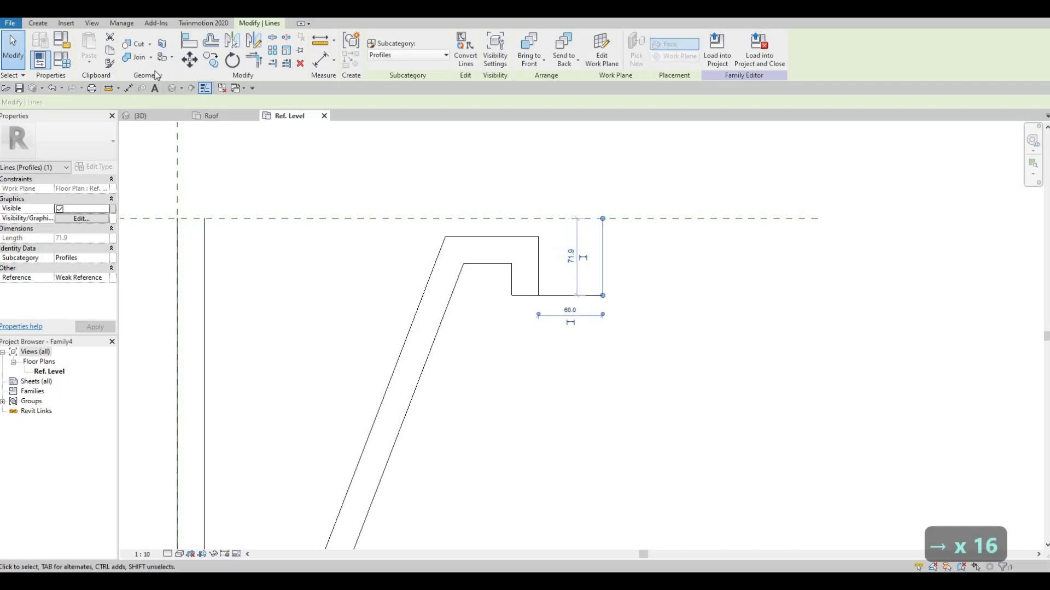
{"action": "key", "text": "Escape"}
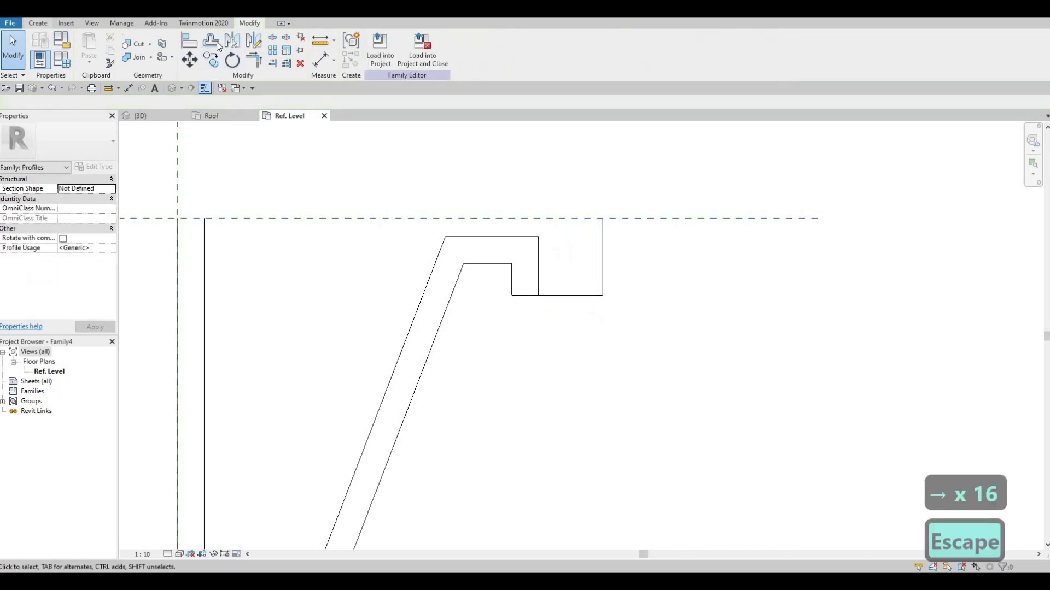
Offset the lip's bottom line and outermost vertical line 25 mm inward by picking them.
{"action": "left_click", "coordinate": [37, 23]}
{"action": "left_click", "coordinate": [82, 50]}
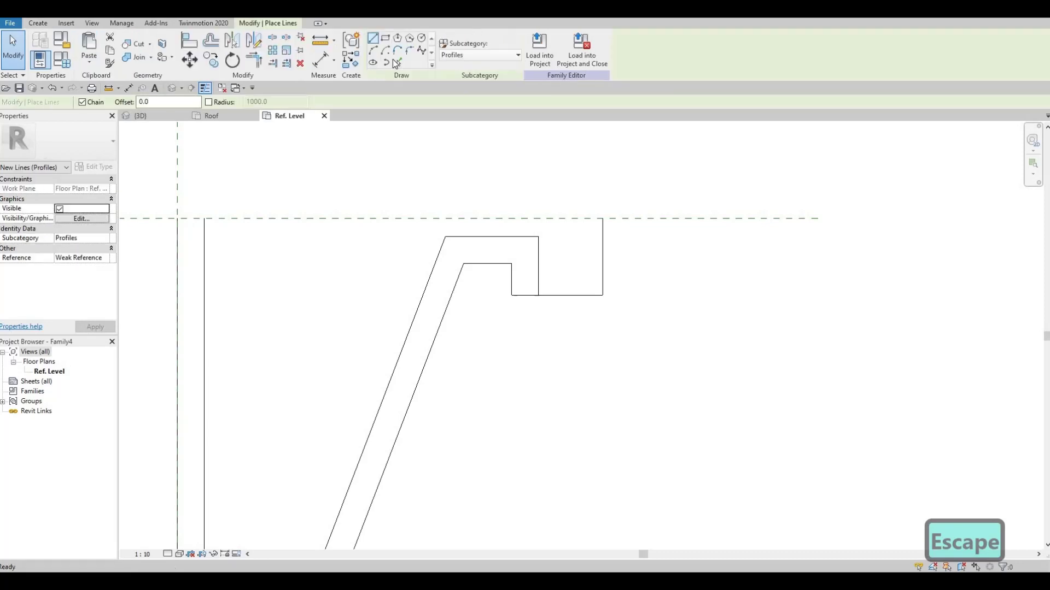
{"action": "left_click", "coordinate": [393, 60]}
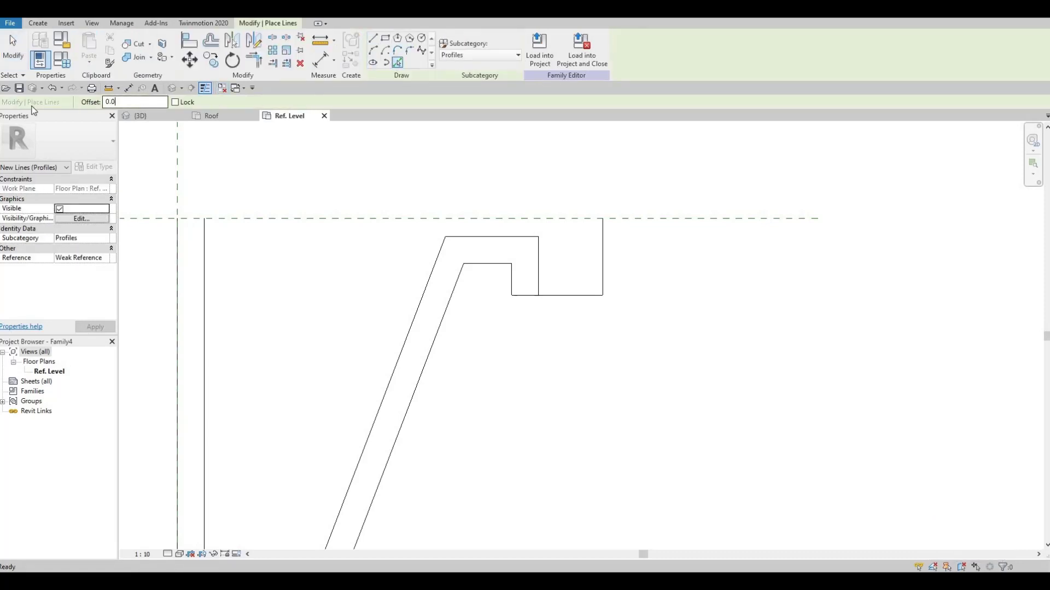
{"action": "type", "text": "25"}
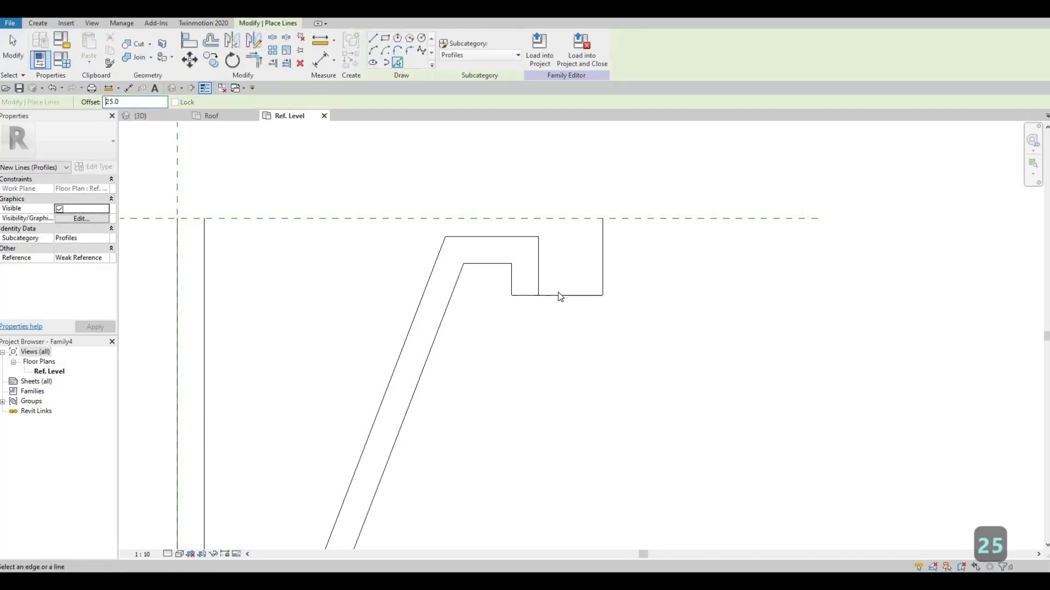
{"action": "left_click", "coordinate": [571, 295]}
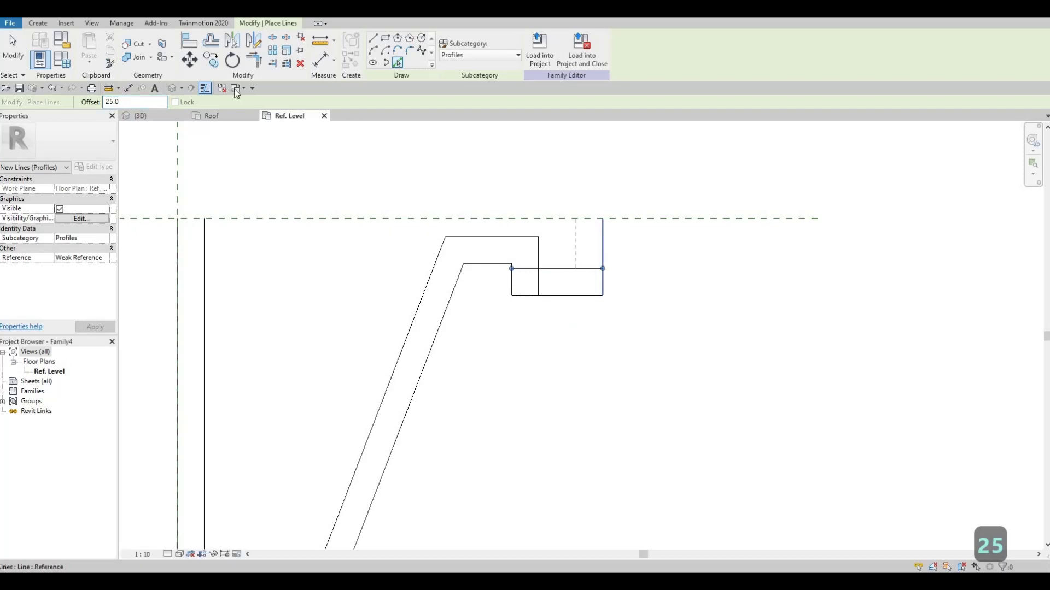
{"action": "left_click", "coordinate": [602, 242]}
{"action": "key", "text": "Escape"}
Draw short horizontal lines on the reference plane to close the upper ends of the lip and the profile's back wall.
{"action": "left_click", "coordinate": [37, 23]}
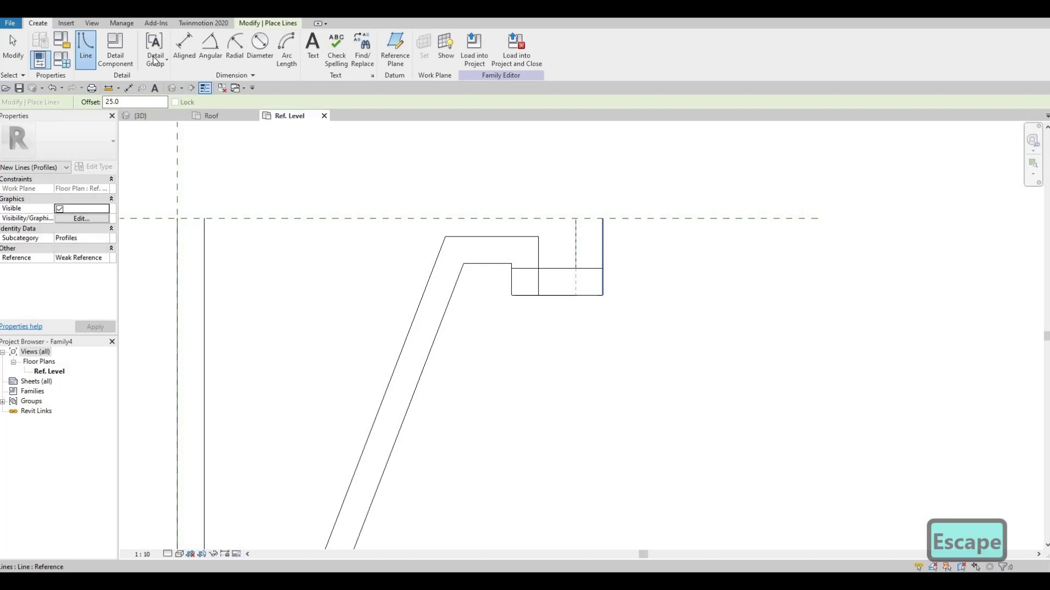
{"action": "key", "text": "Escape"}
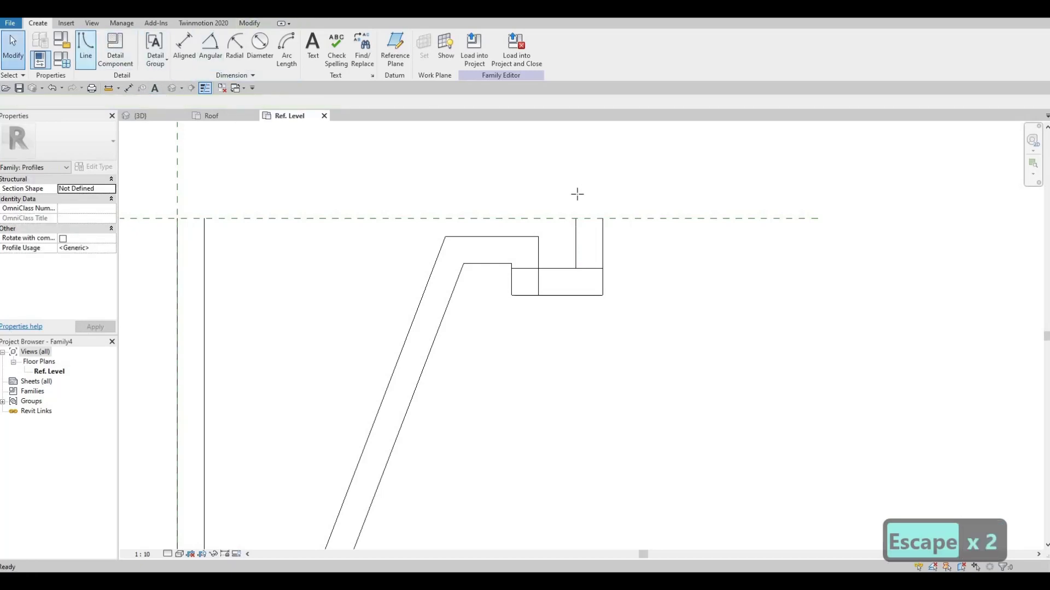
{"action": "key", "text": "l"}
{"action": "key", "text": "i"}
{"action": "left_click", "coordinate": [603, 218]}
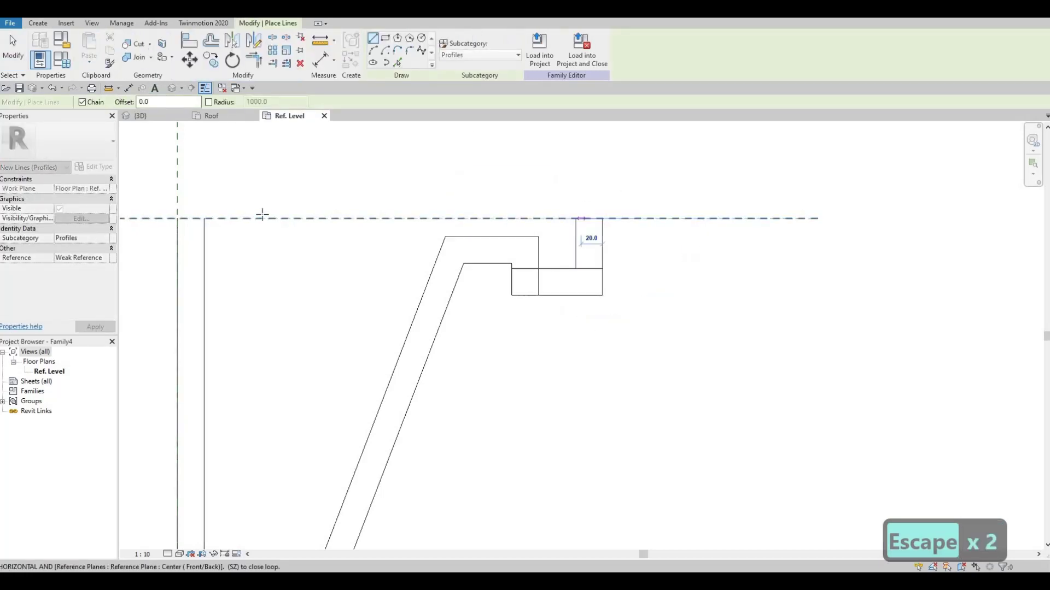
{"action": "key", "text": "Escape"}
{"action": "middle_click_drag", "start_coordinate": [204, 219], "coordinate": [408, 218]}
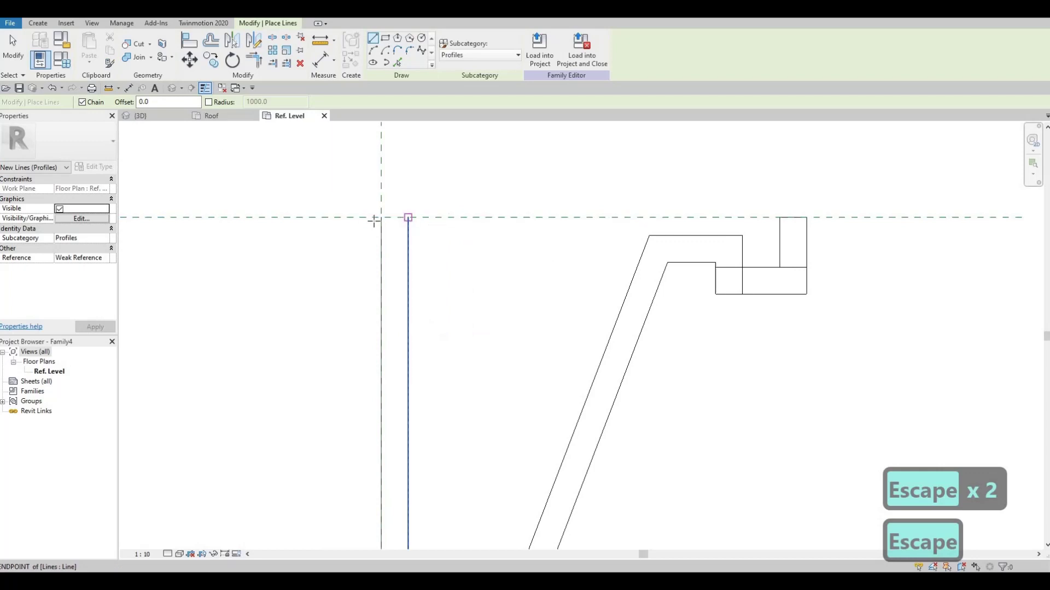
{"action": "left_click", "coordinate": [408, 217]}
{"action": "left_click", "coordinate": [381, 217]}
{"action": "key", "text": "Escape"}
{"action": "key", "text": "Escape"}
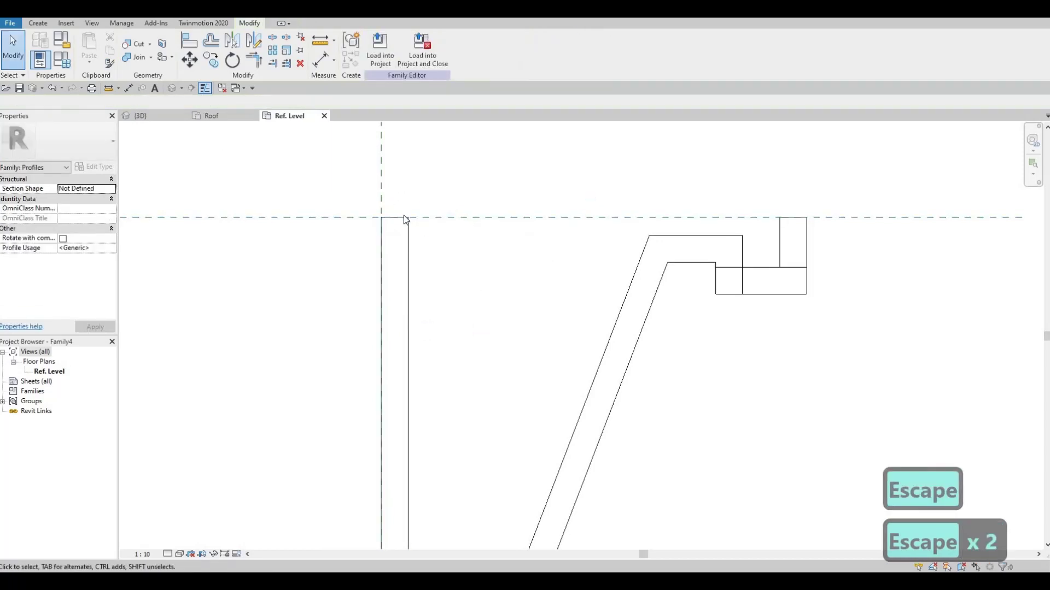
Trim the overlapping inner lines to corners at the lip and at the bottom of the back wall.
{"action": "key", "text": "t"}
{"action": "key", "text": "r"}
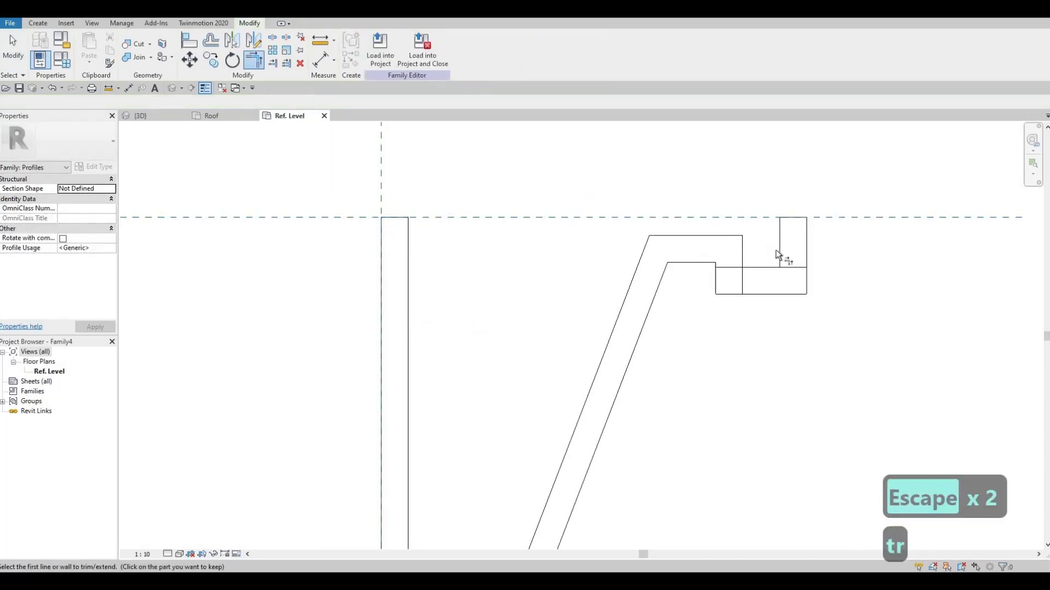
{"action": "left_click", "coordinate": [779, 254]}
{"action": "left_click", "coordinate": [748, 265]}
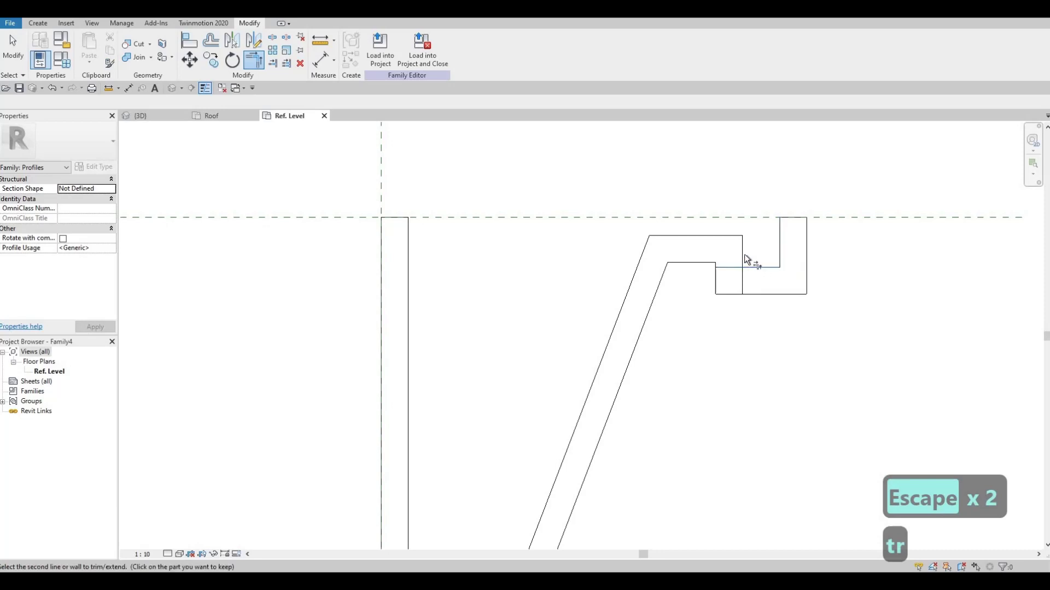
{"action": "left_click", "coordinate": [742, 248]}
{"action": "middle_click_drag", "start_coordinate": [632, 305], "coordinate": [679, 166]}
{"action": "scroll", "coordinate": [679, 165], "scroll_direction": "down", "scroll_amount": 2}
{"action": "left_click", "coordinate": [538, 335]}
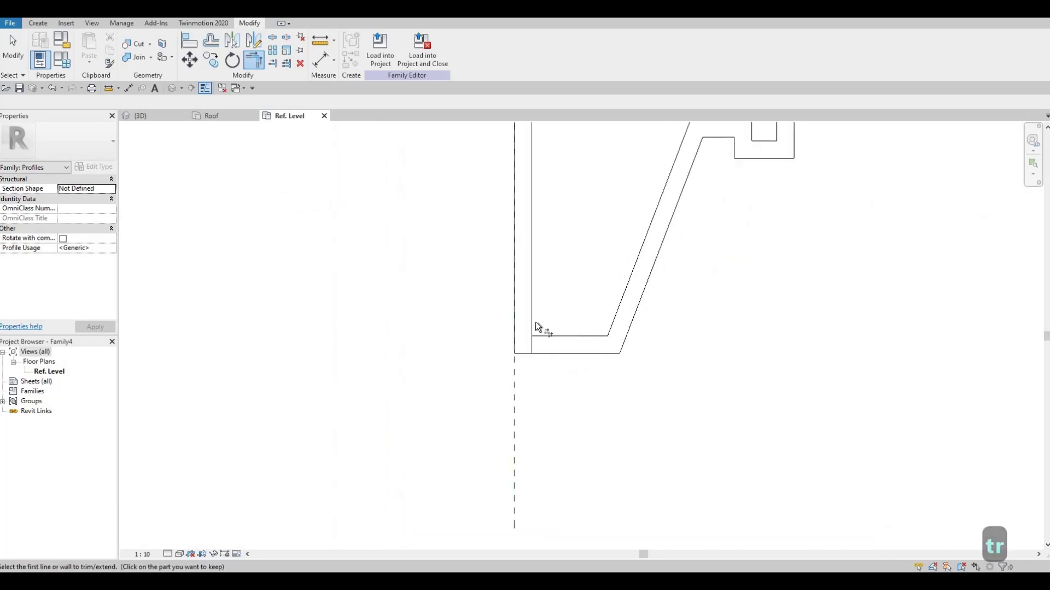
{"action": "left_click", "coordinate": [535, 316]}
{"action": "scroll", "coordinate": [603, 196], "scroll_direction": "down", "scroll_amount": 1}
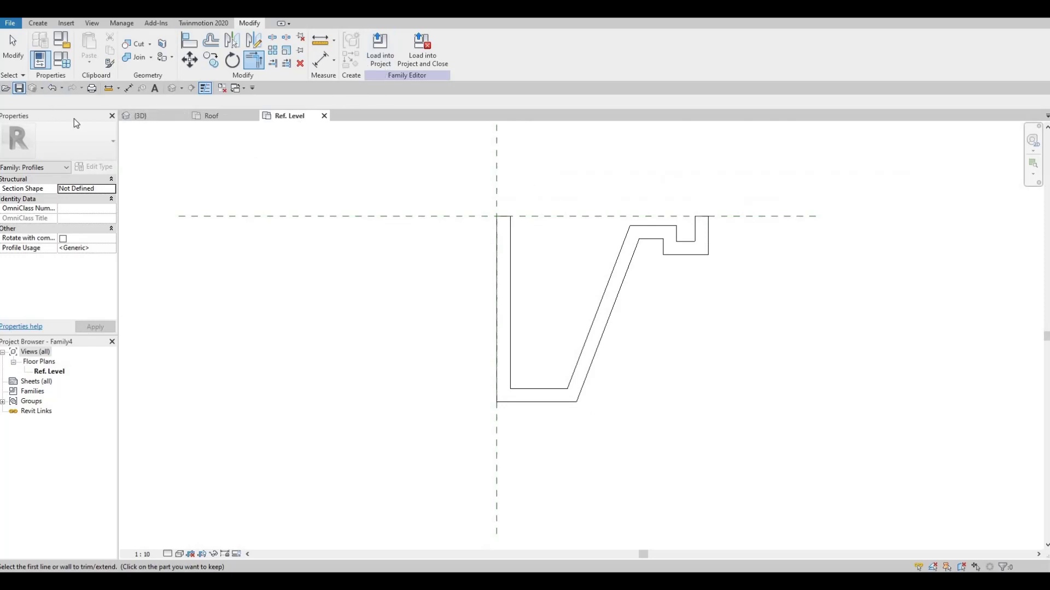
Save the profile family as Gutter in Documents, then load it into the house project and close the family.
{"action": "key", "text": "ctrl+s"}
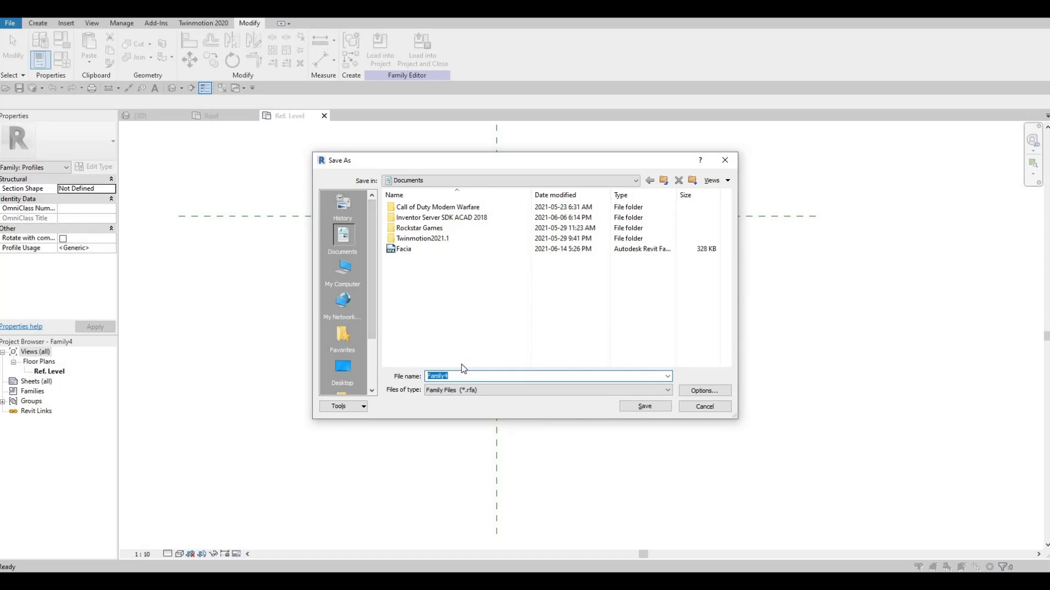
{"action": "type", "text": "Gutter"}
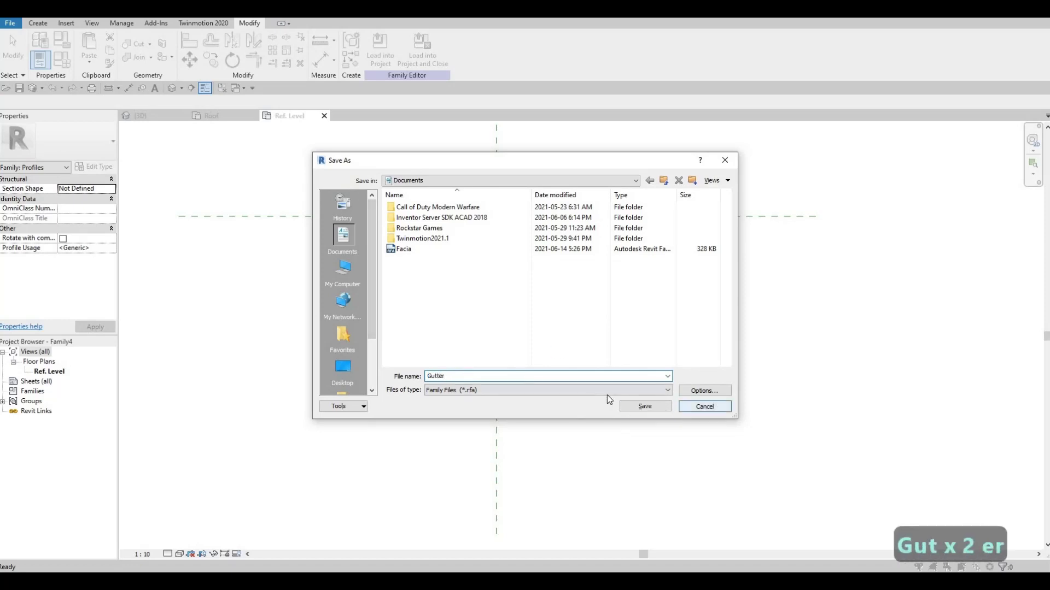
{"action": "left_click", "coordinate": [645, 406]}
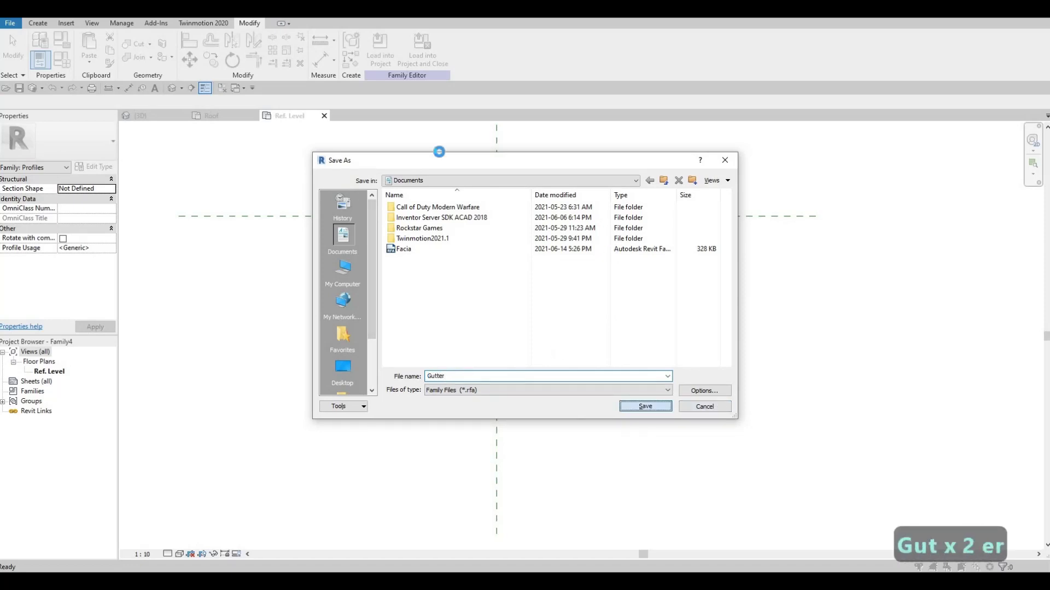
{"action": "left_click", "coordinate": [427, 56]}
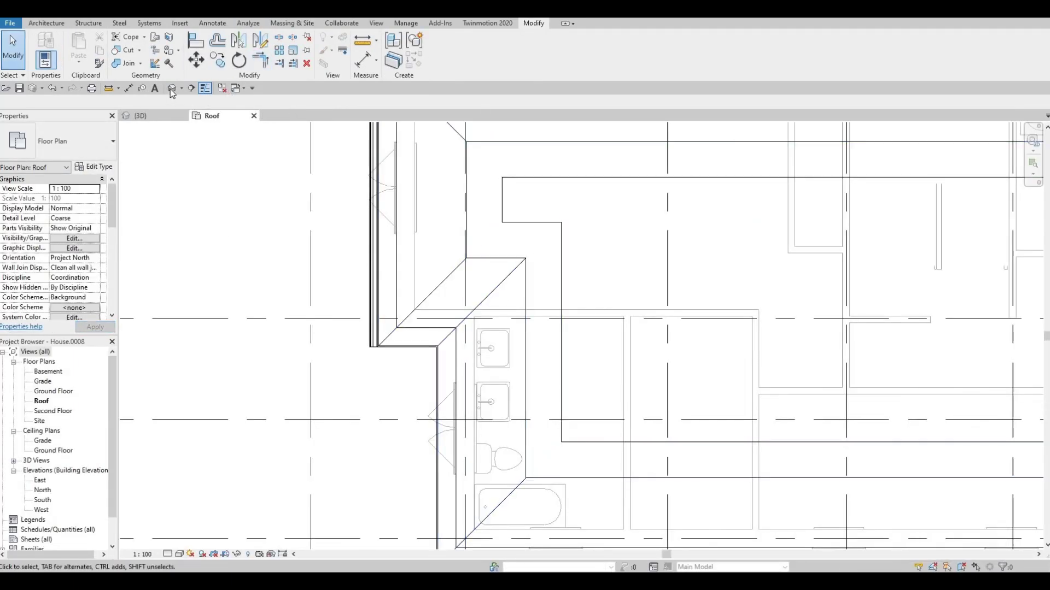
In the 3D view, set the placed gutter's type profile to Gutter : Gutter and apply it.
{"action": "key", "text": "ctrl+Tab"}
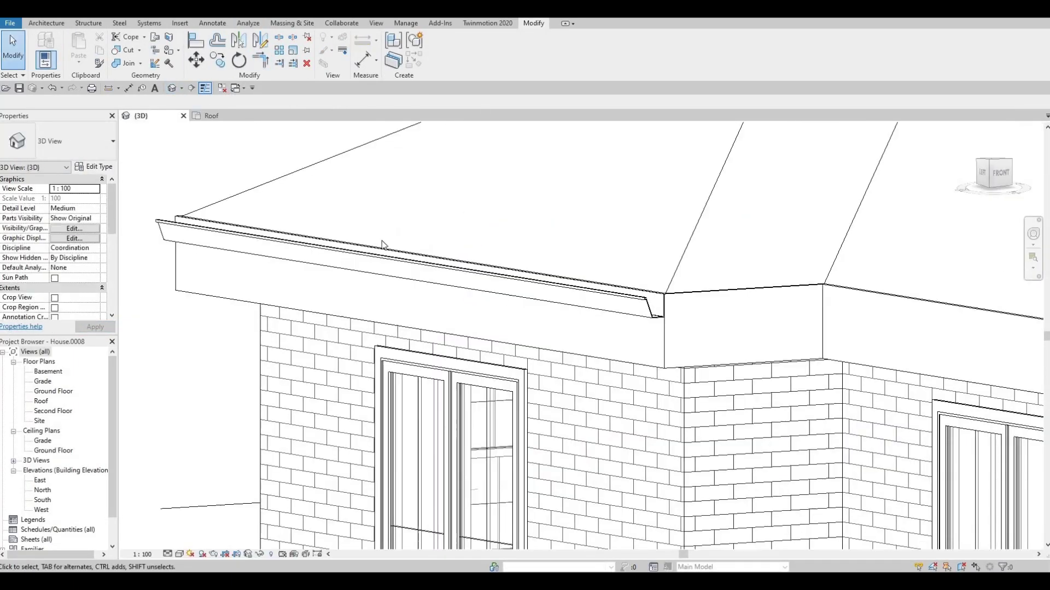
{"action": "left_click", "coordinate": [531, 289]}
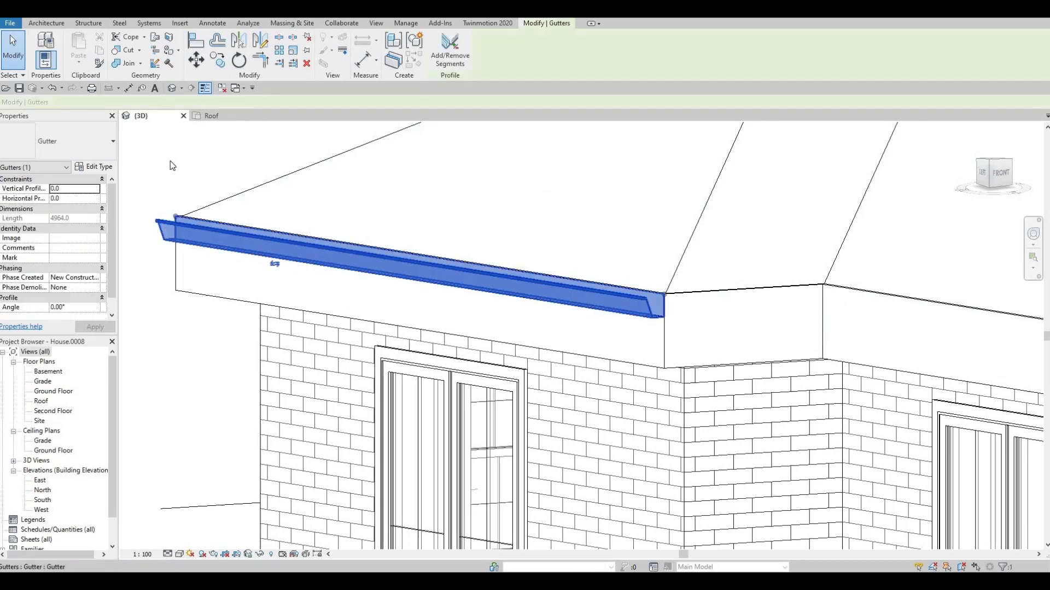
{"action": "left_click", "coordinate": [98, 167]}
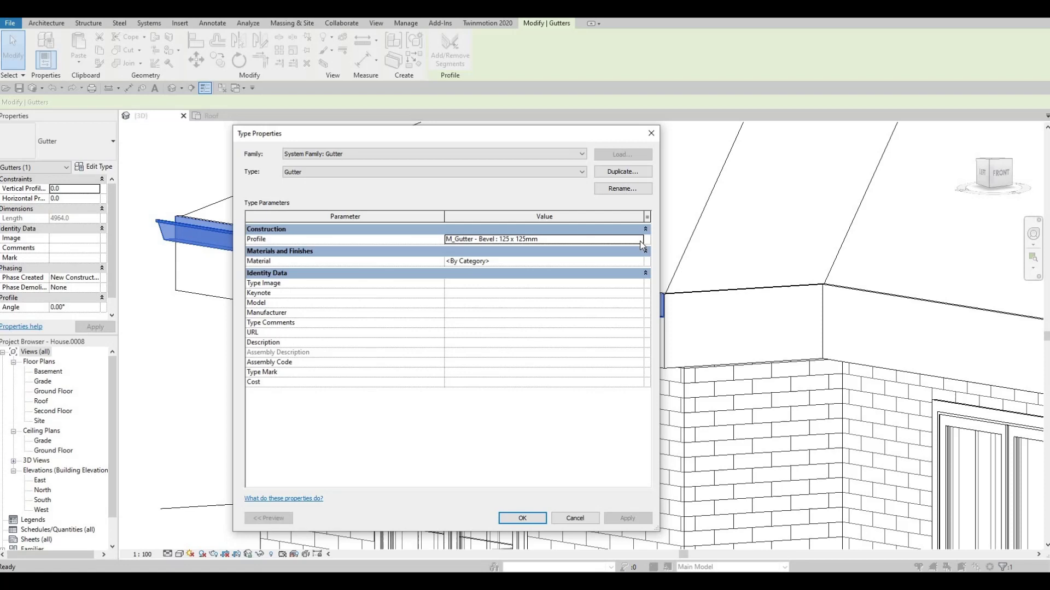
{"action": "left_click", "coordinate": [641, 241]}
{"action": "left_click", "coordinate": [638, 240]}
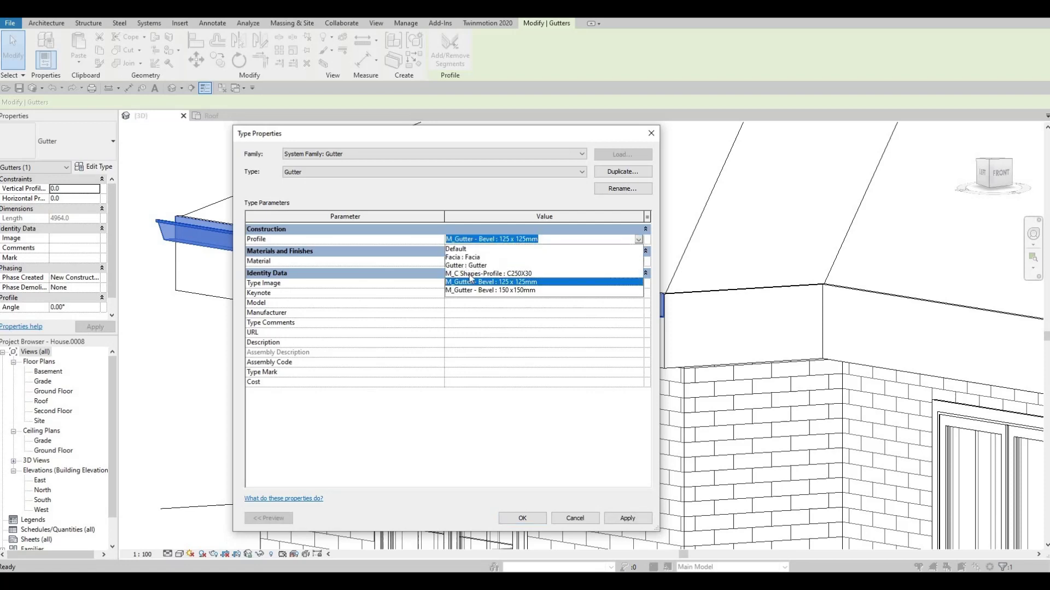
{"action": "left_click", "coordinate": [466, 265]}
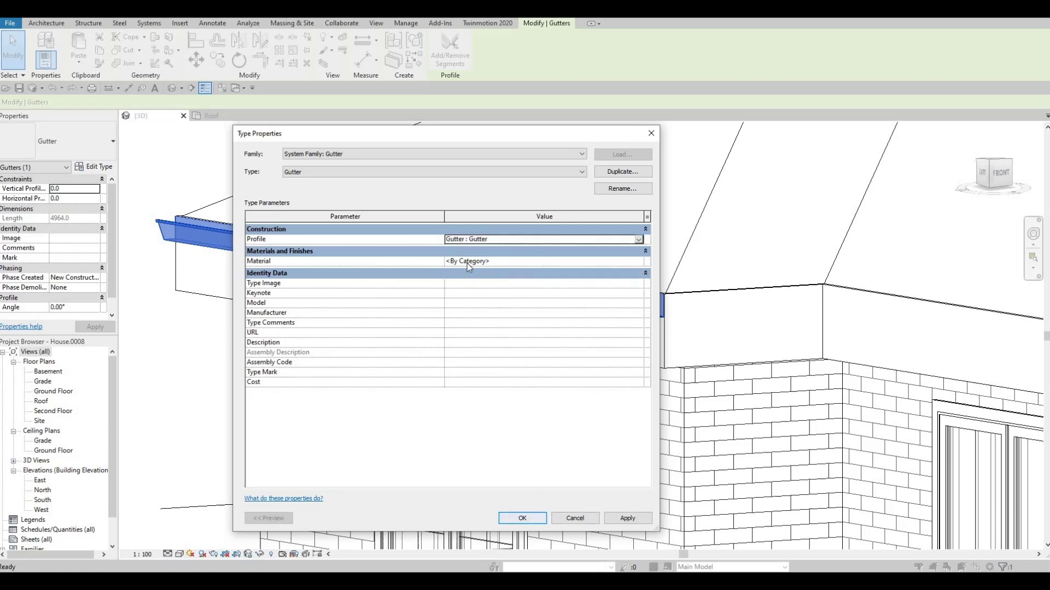
{"action": "left_click", "coordinate": [626, 520]}
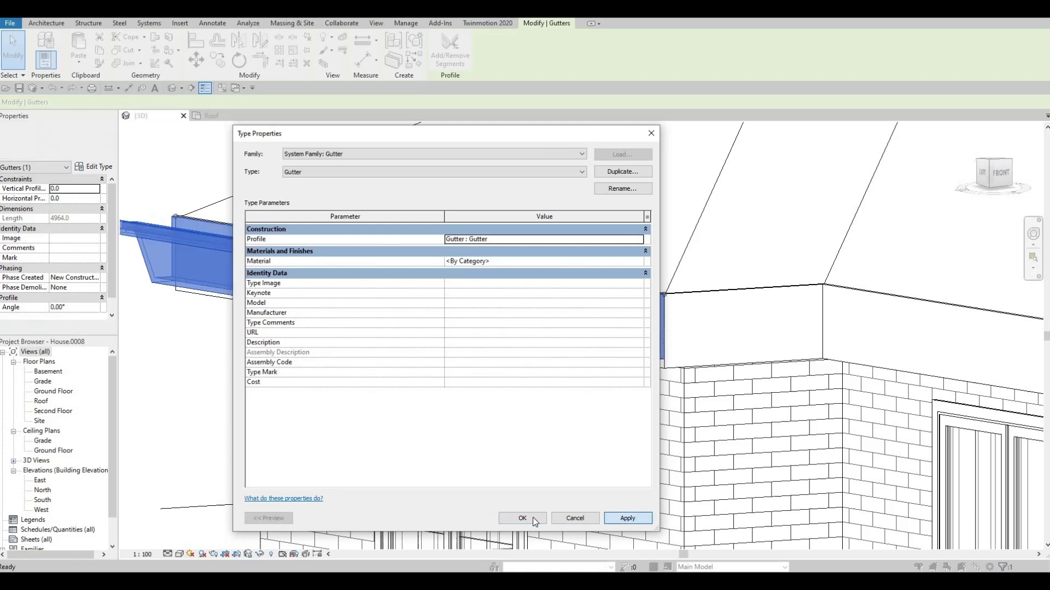
{"action": "left_click", "coordinate": [532, 518]}
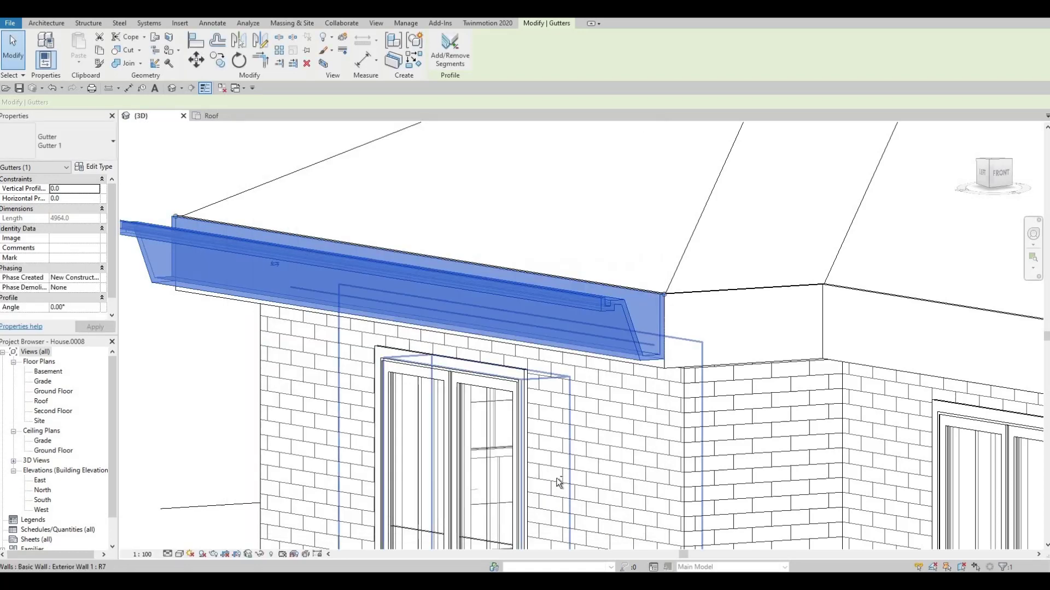
{"action": "scroll", "coordinate": [550, 481], "scroll_direction": "down", "scroll_amount": 1}
{"action": "key", "text": "Escape"}
Extend the roof gutter with the Gutter tool along the short return and the adjoining eave beside the existing run.
{"action": "middle_click_drag", "start_coordinate": [630, 437], "coordinate": [610, 380], "text": "shift"}
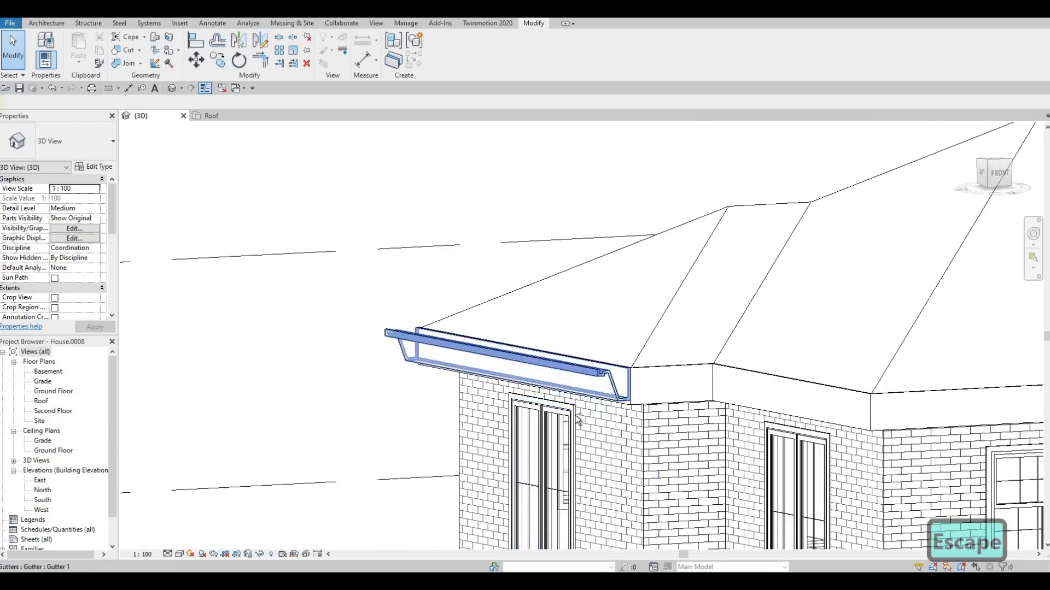
{"action": "middle_click_drag", "start_coordinate": [578, 419], "coordinate": [365, 208], "text": "shift"}
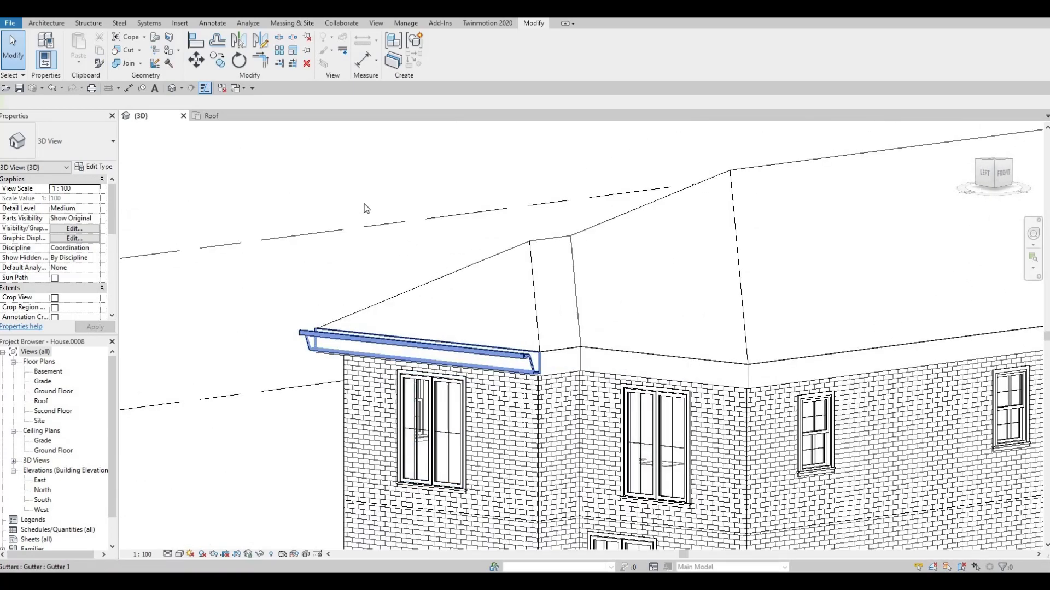
{"action": "left_click", "coordinate": [54, 26]}
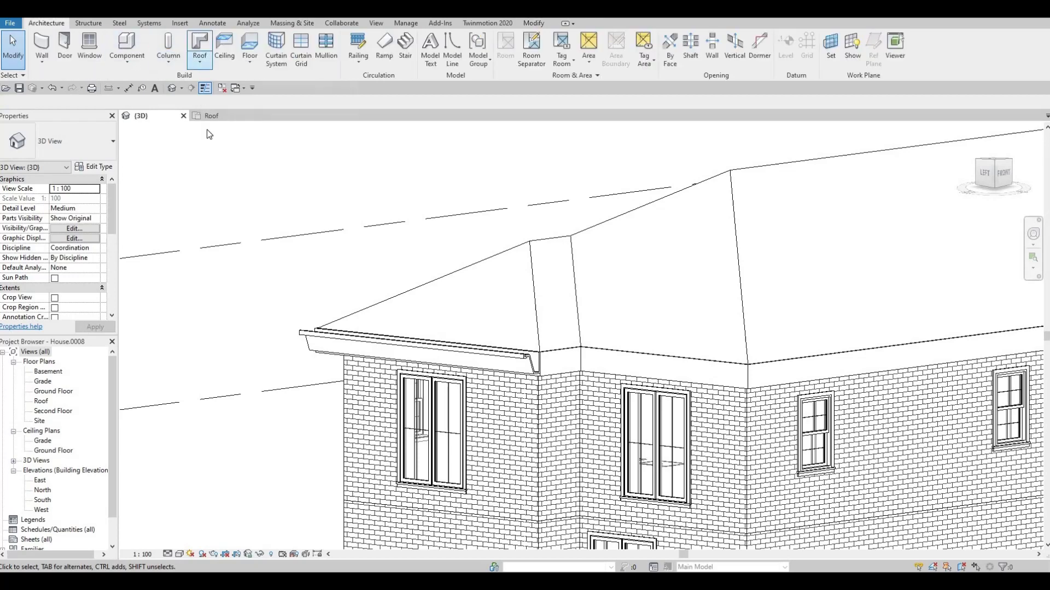
{"action": "left_click", "coordinate": [199, 61]}
{"action": "left_click", "coordinate": [225, 194]}
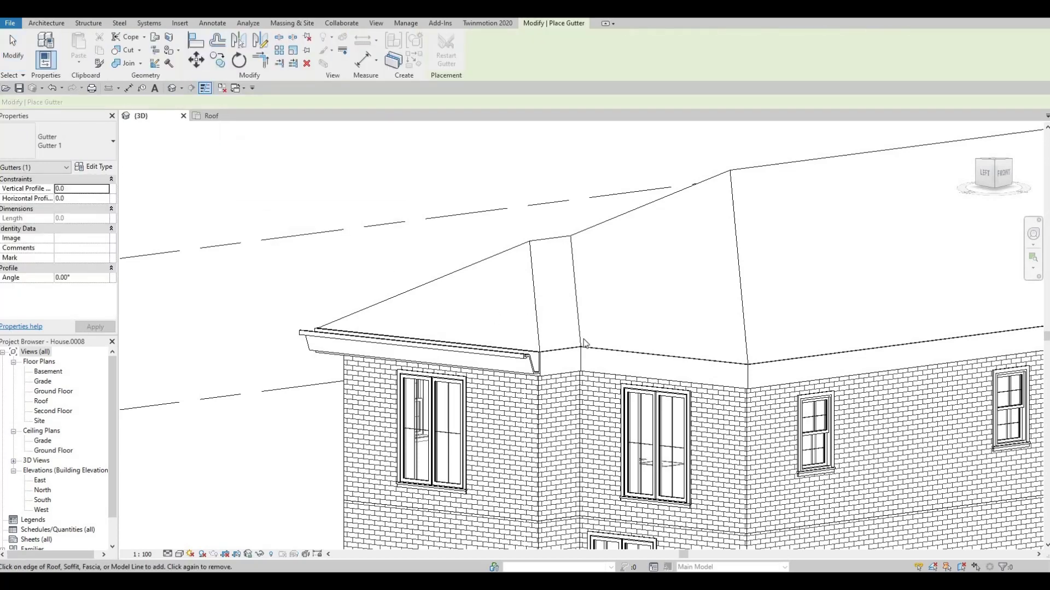
{"action": "left_click", "coordinate": [634, 357]}
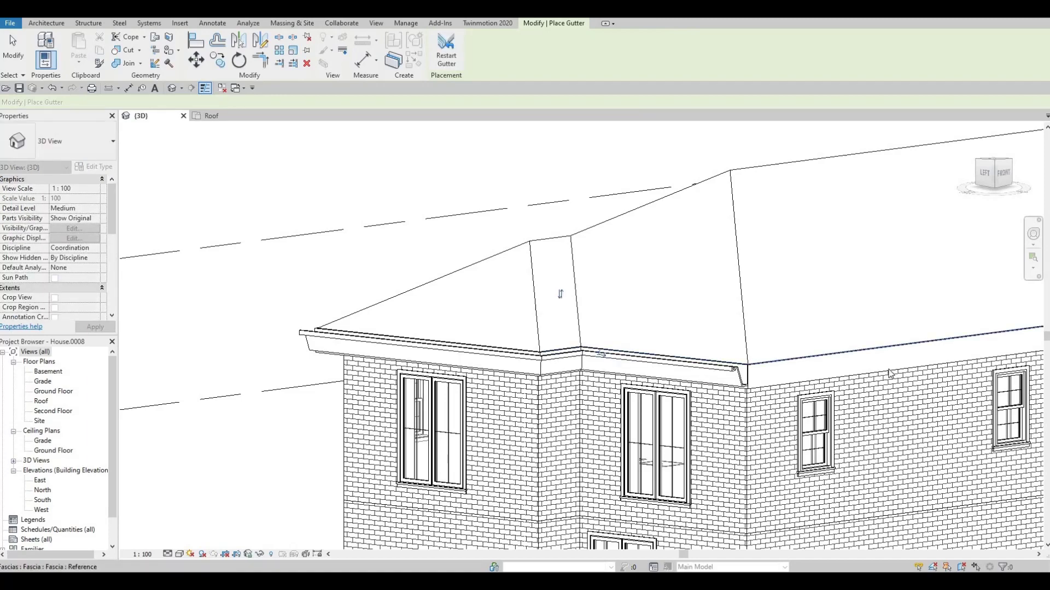
Continue the gutter along the long side eave and around the next corner onto the adjacent roof edge.
{"action": "middle_click_drag", "start_coordinate": [789, 358], "coordinate": [229, 346]}
{"action": "scroll", "coordinate": [633, 370], "scroll_direction": "down", "scroll_amount": 1}
{"action": "middle_click_drag", "start_coordinate": [632, 370], "coordinate": [416, 386], "text": "shift"}
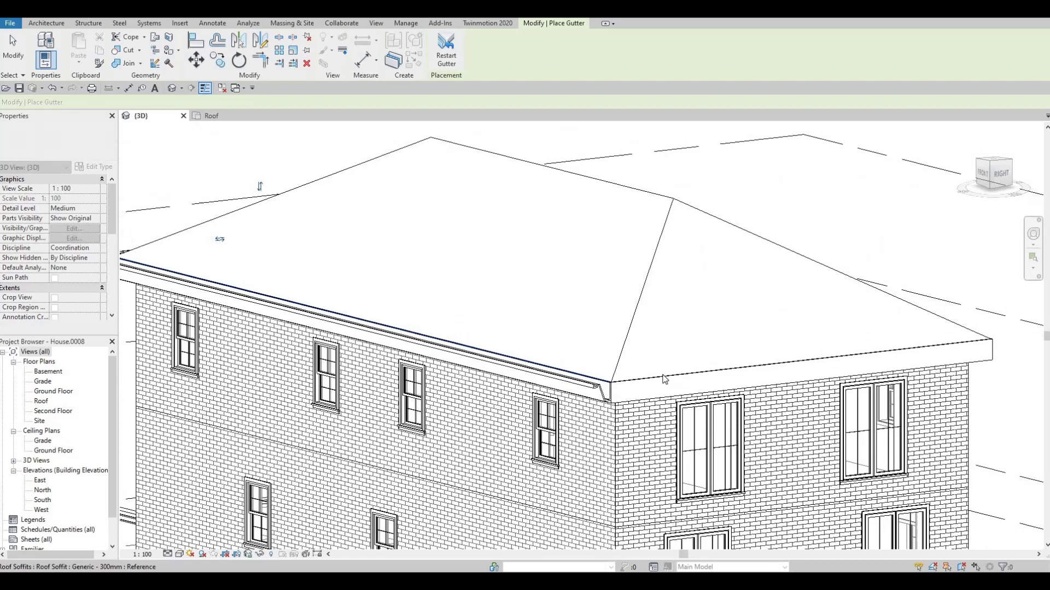
{"action": "left_click", "coordinate": [769, 376]}
{"action": "middle_click_drag", "start_coordinate": [537, 392], "coordinate": [461, 395]}
{"action": "middle_click_drag", "start_coordinate": [755, 377], "coordinate": [510, 346], "text": "shift"}
{"action": "mouse_move", "coordinate": [590, 407]}
{"action": "middle_mouse_down", "text": "shift"}
{"action": "mouse_move", "coordinate": [516, 351]}
{"action": "mouse_move", "coordinate": [584, 312]}
{"action": "mouse_move", "coordinate": [603, 423]}
{"action": "middle_mouse_up", "text": "shift"}
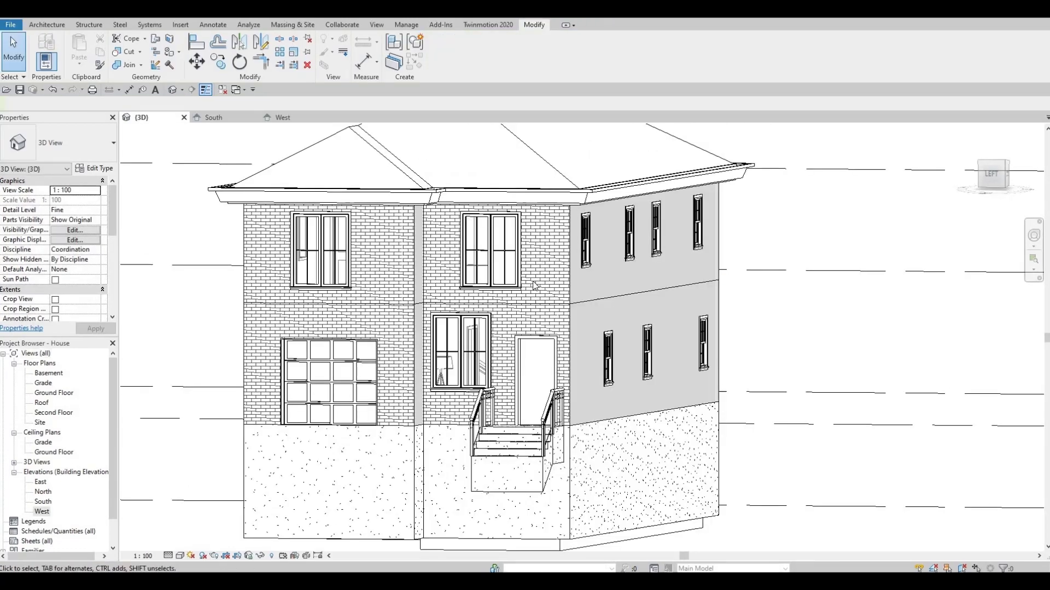
In the West elevation, create an in-place Generic Models component with the default name Generic Models 1.
{"action": "double_click", "coordinate": [48, 511]}
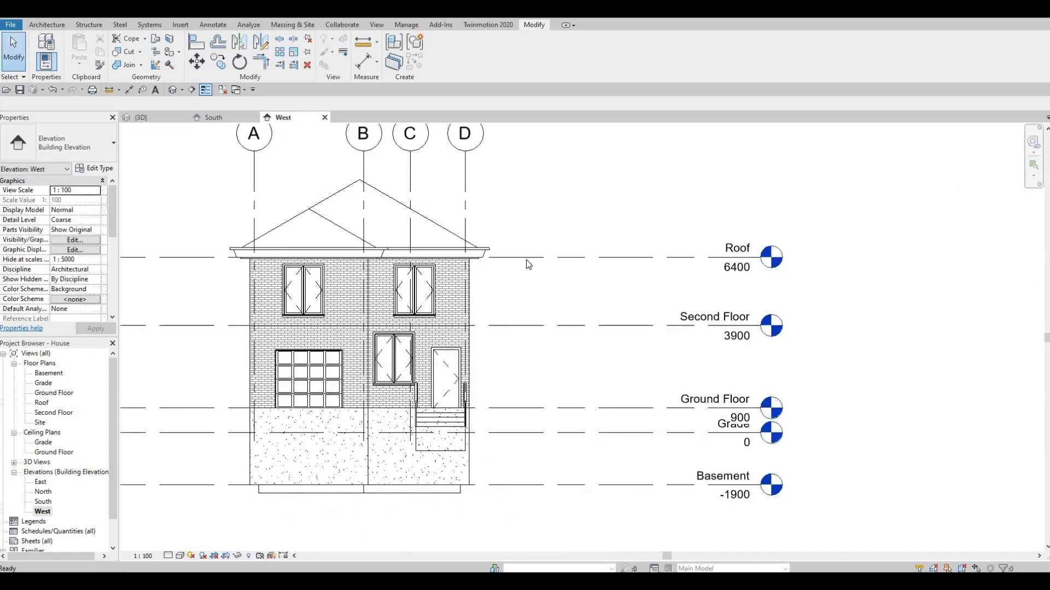
{"action": "scroll", "coordinate": [519, 252], "scroll_direction": "up", "scroll_amount": 3}
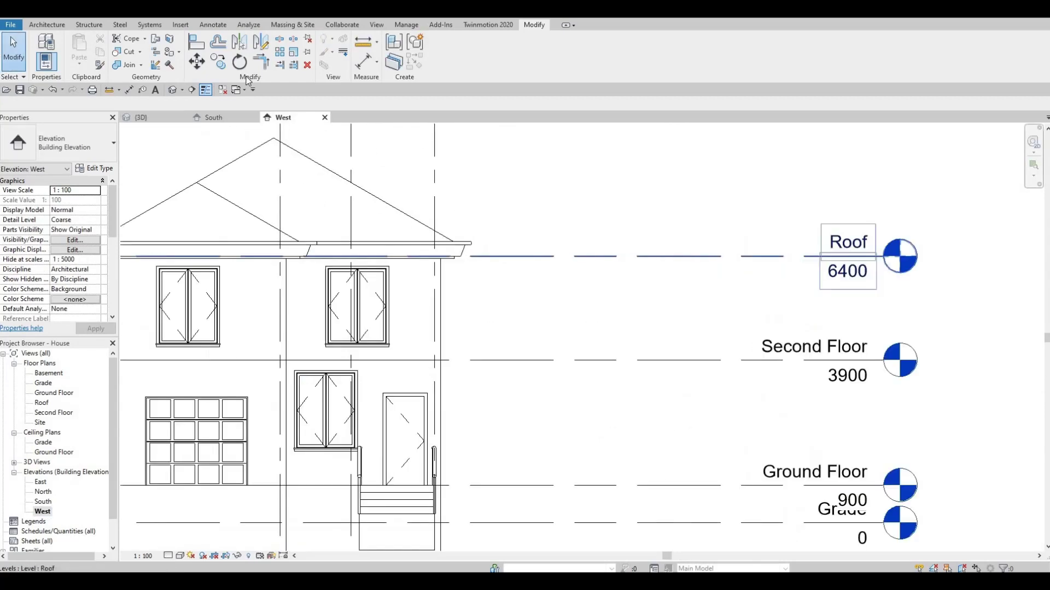
{"action": "left_click", "coordinate": [55, 24]}
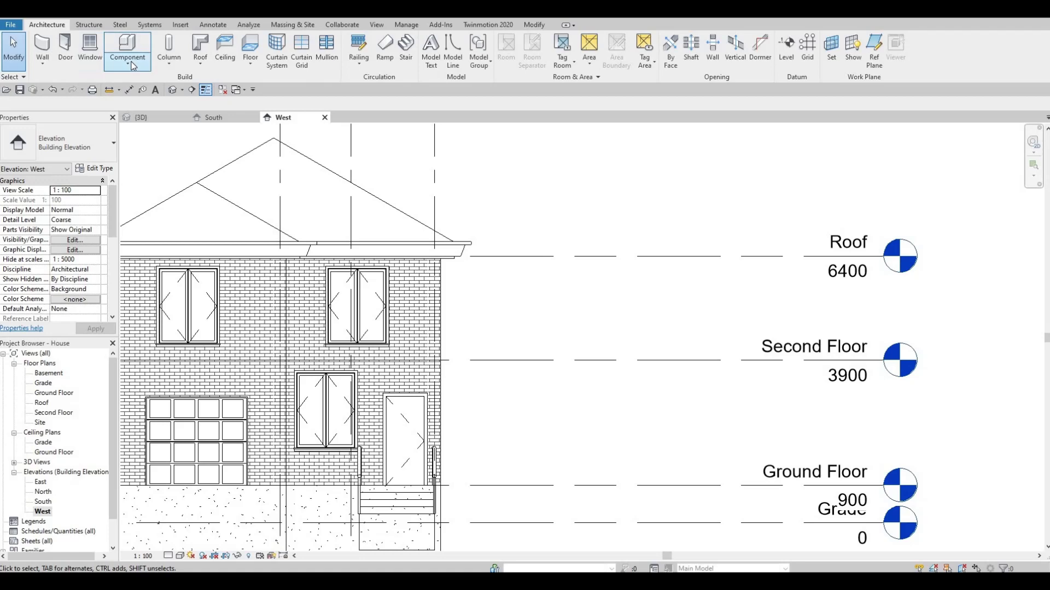
{"action": "left_click", "coordinate": [133, 66]}
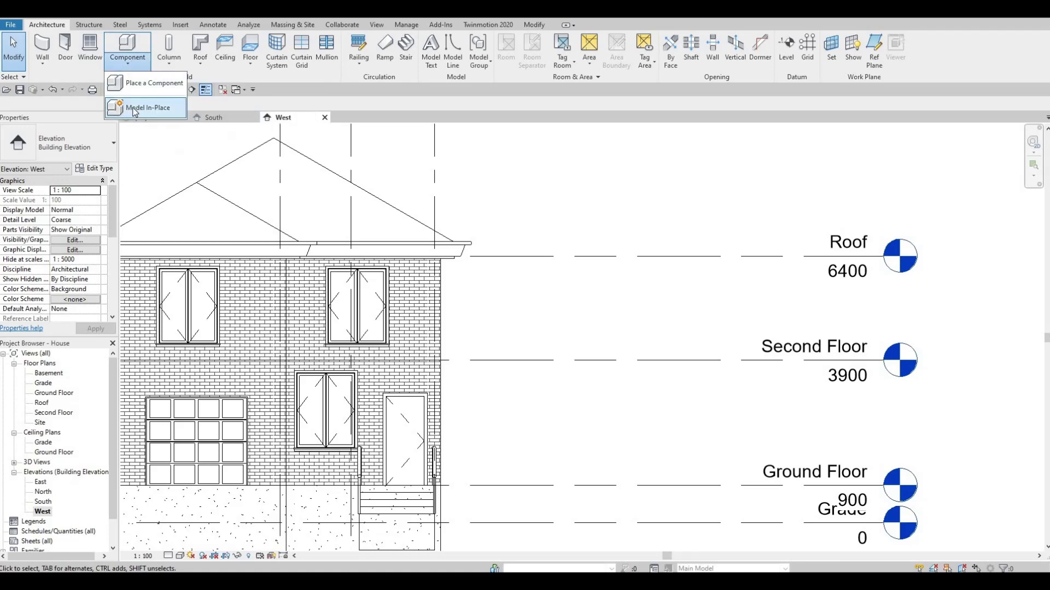
{"action": "left_click", "coordinate": [156, 108]}
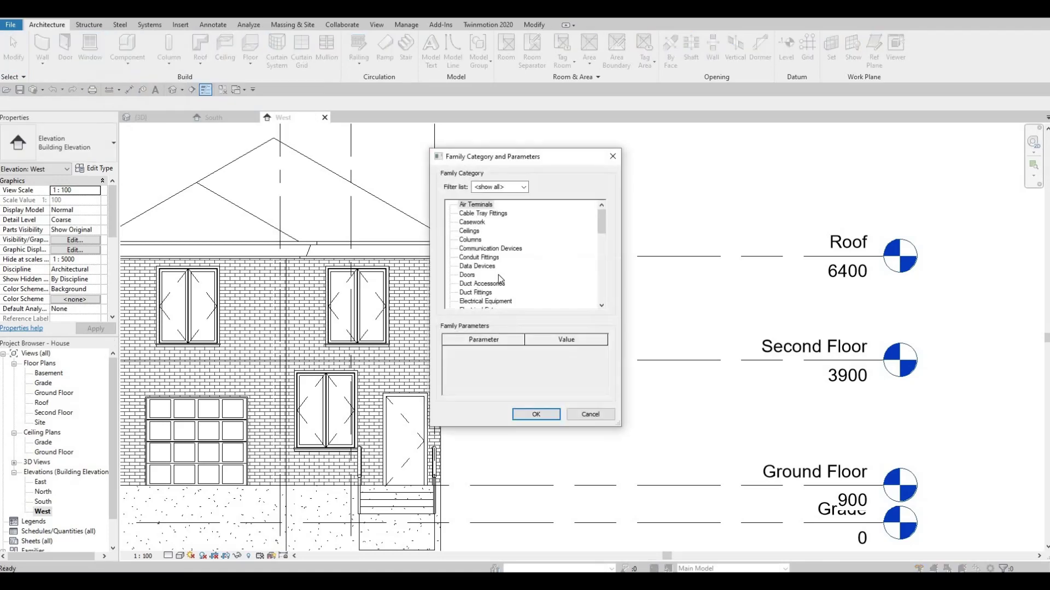
{"action": "scroll", "coordinate": [478, 280], "scroll_direction": "down", "scroll_amount": 3}
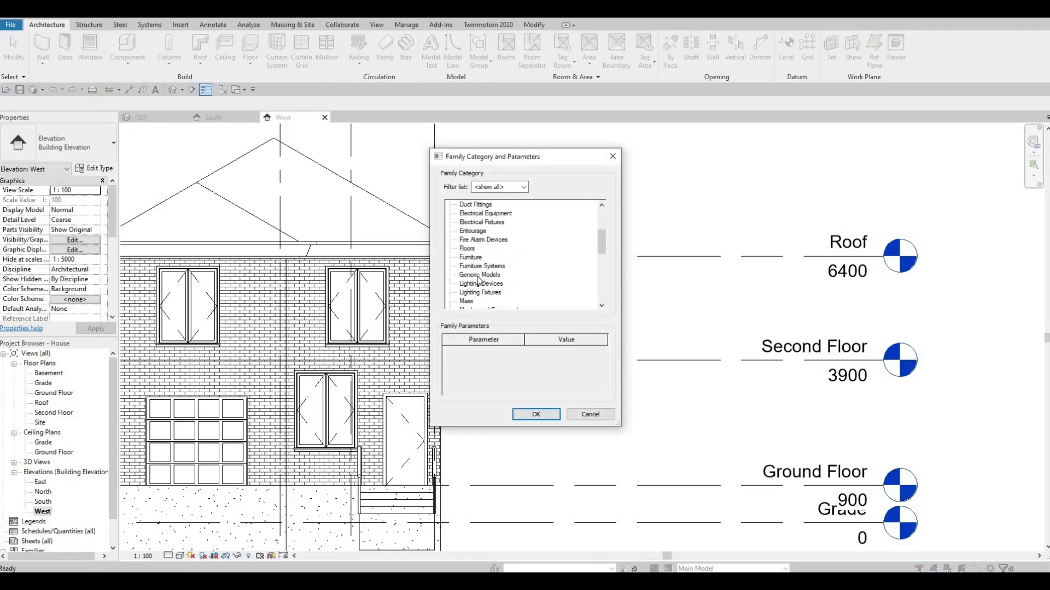
{"action": "left_click", "coordinate": [531, 413]}
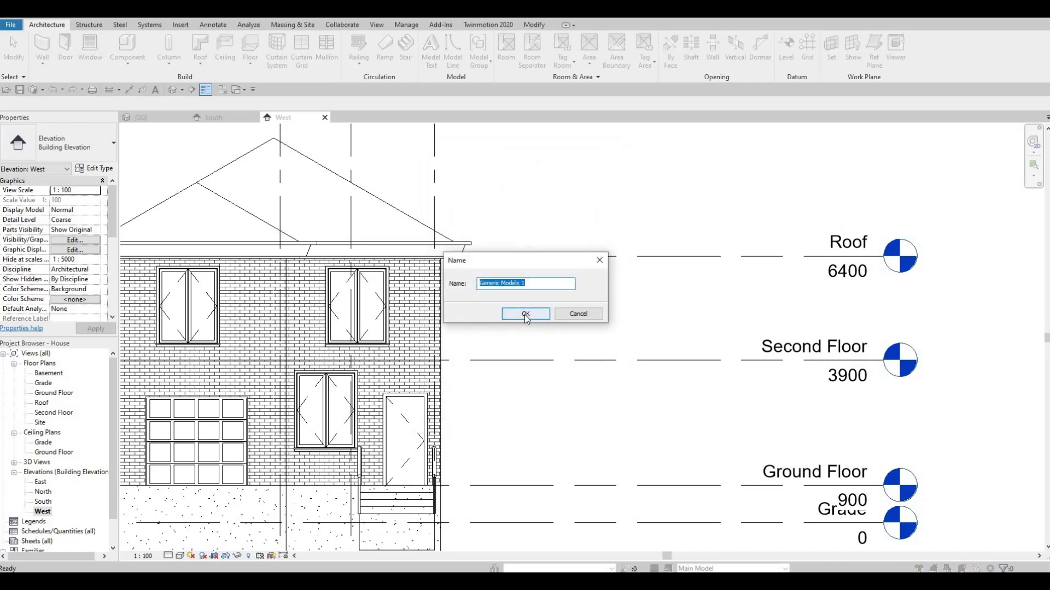
{"action": "left_click", "coordinate": [525, 314]}
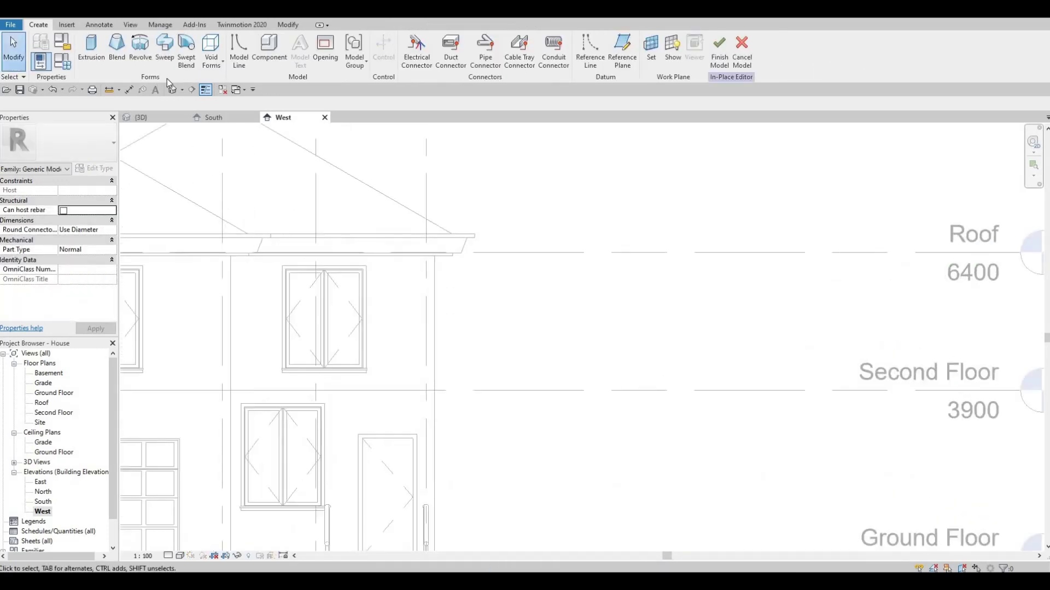
Start a sweep with a sketched path, picking the exterior wall below the roof as its work plane.
{"action": "left_click", "coordinate": [164, 50]}
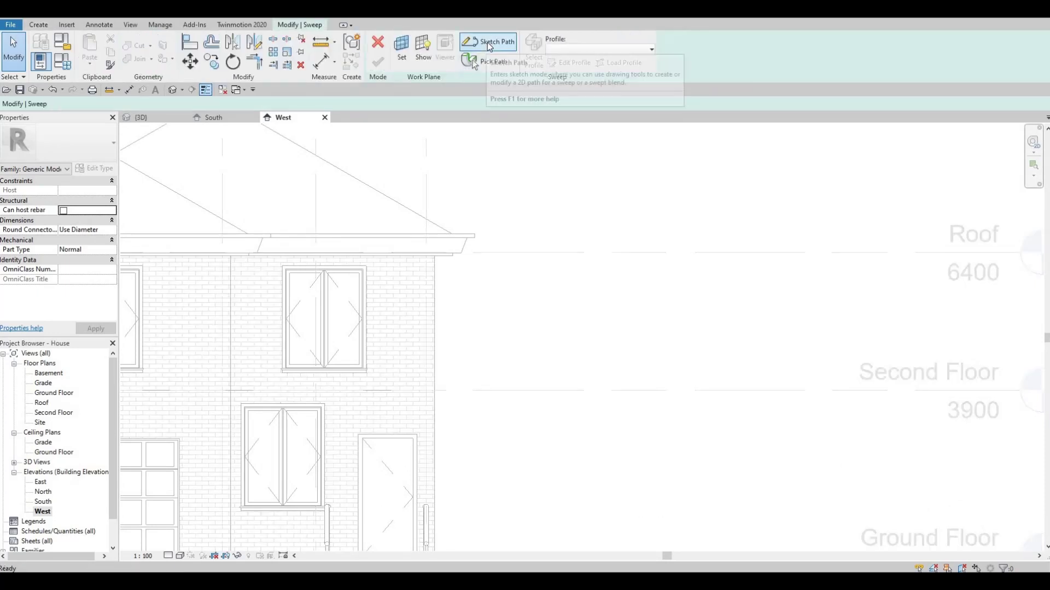
{"action": "left_click", "coordinate": [490, 44]}
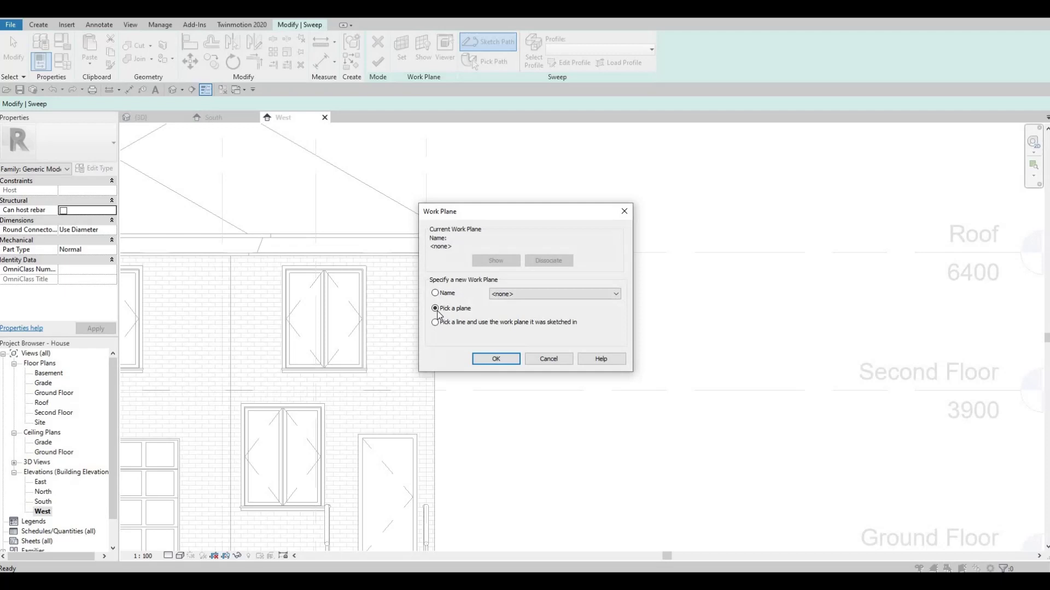
{"action": "left_click", "coordinate": [497, 359]}
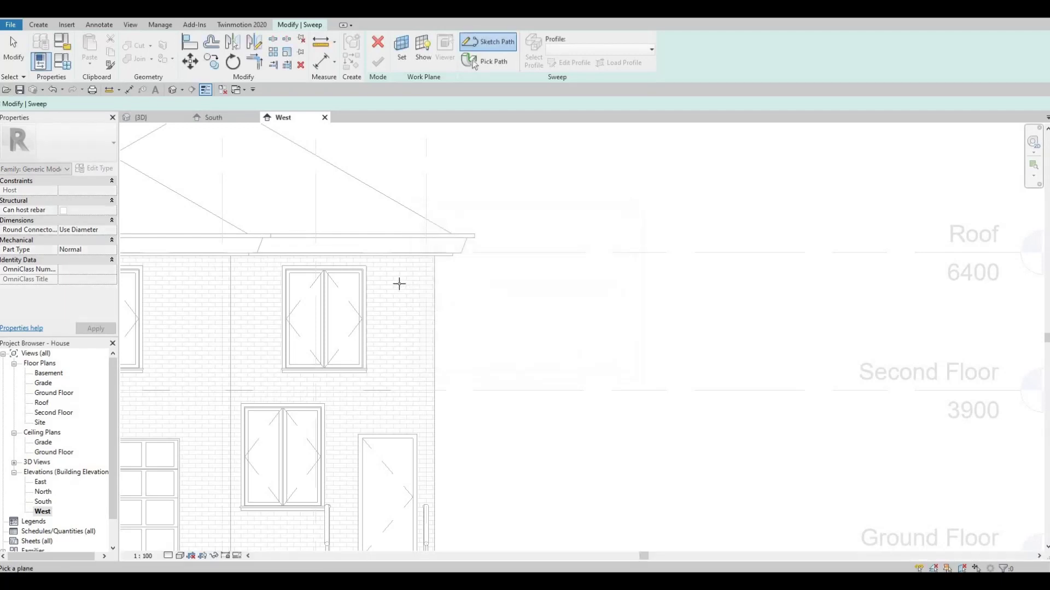
{"action": "left_click", "coordinate": [431, 246]}
Sketch a vertical path line about 240 mm long downward from the gutter's underside, just outside the wall corner.
{"action": "scroll", "coordinate": [446, 268], "scroll_direction": "up", "scroll_amount": 1}
{"action": "scroll", "coordinate": [446, 268], "scroll_direction": "up", "scroll_amount": 2}
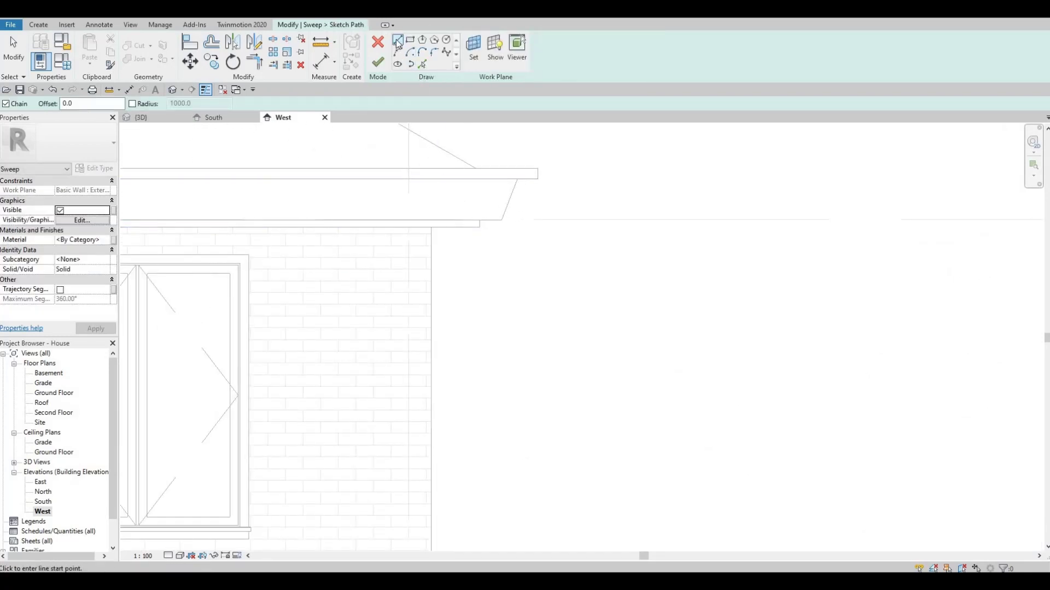
{"action": "left_click", "coordinate": [481, 232]}
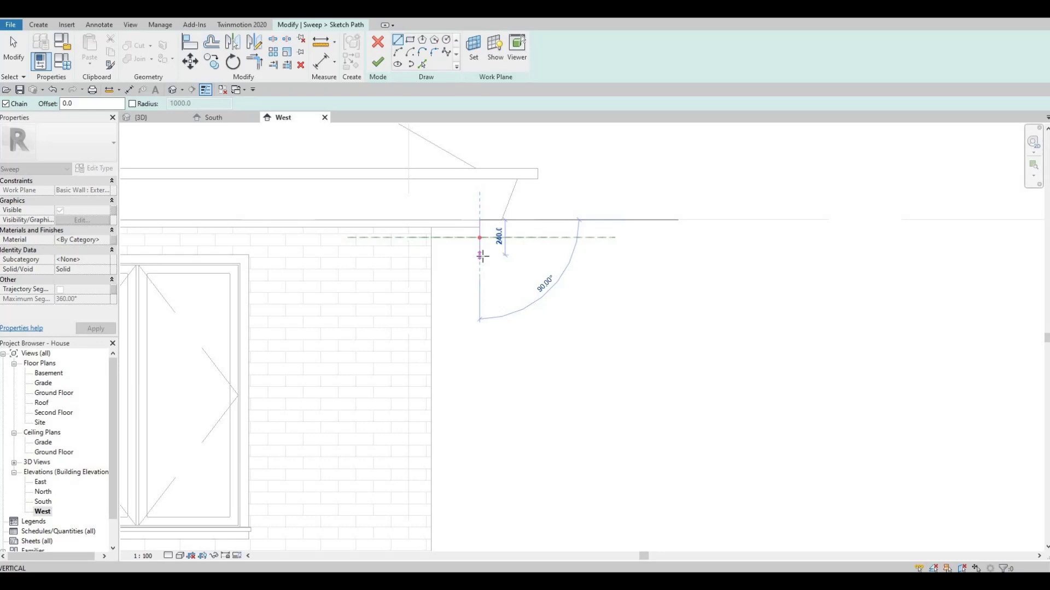
{"action": "left_click", "coordinate": [481, 255]}
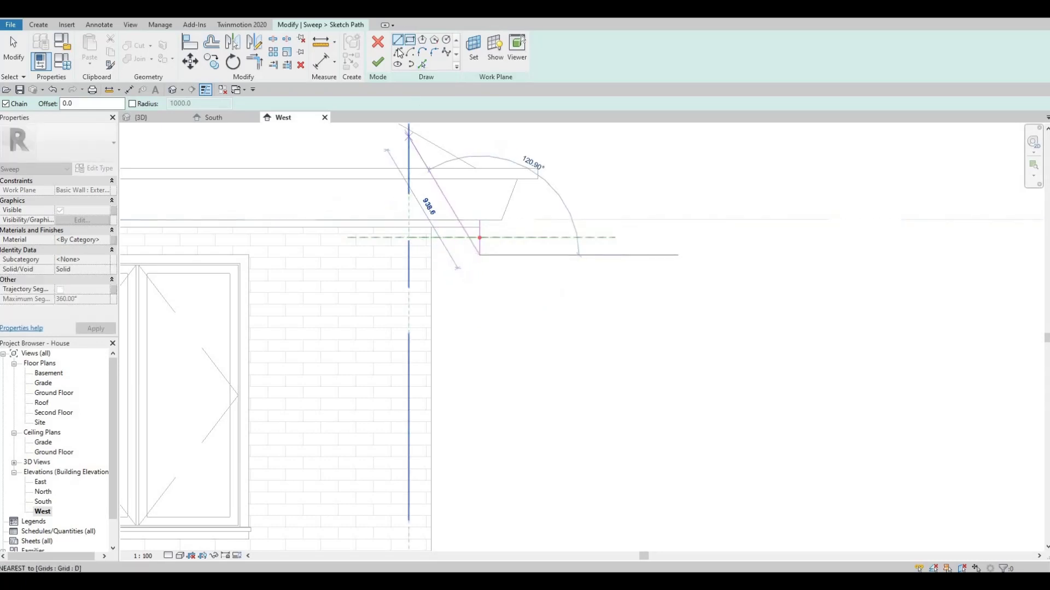
Add a tangent 90° arc with a radius of about 99 mm from the line's lower end, curving toward the wall.
{"action": "left_click", "coordinate": [398, 53]}
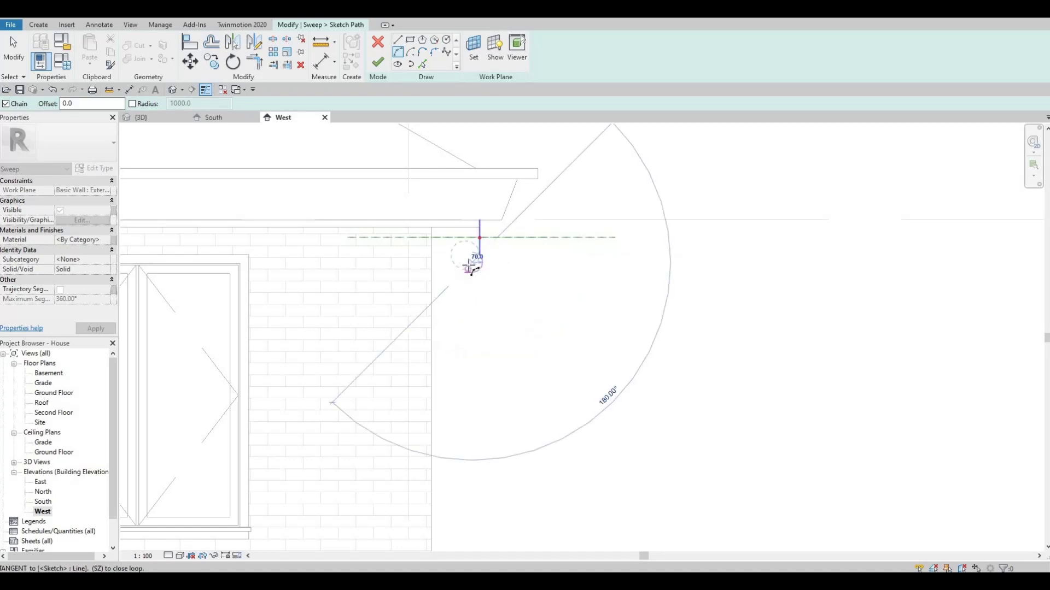
{"action": "scroll", "coordinate": [472, 263], "scroll_direction": "up", "scroll_amount": 5}
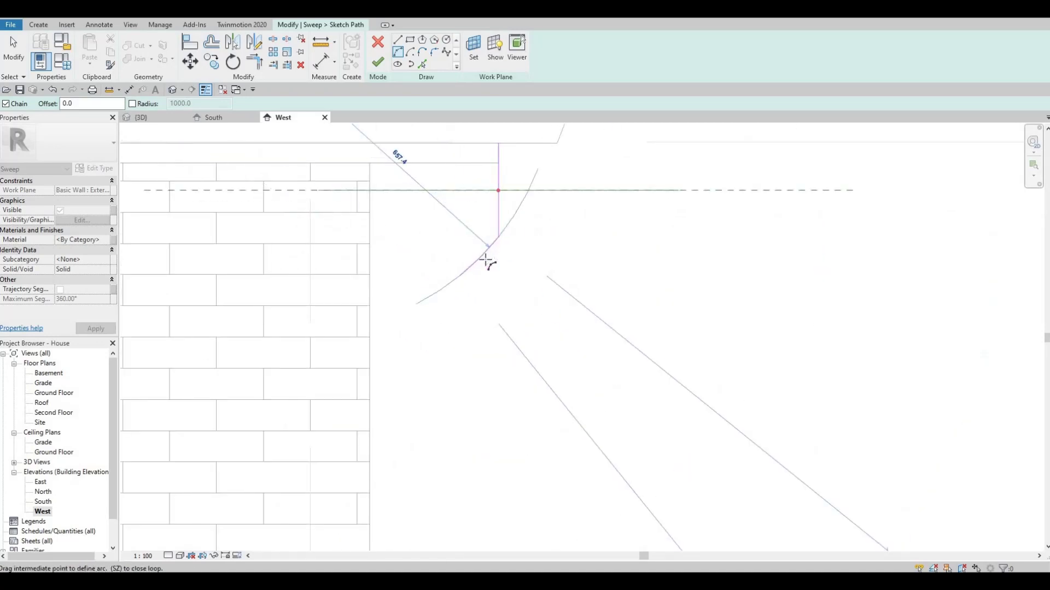
{"action": "left_click", "coordinate": [460, 275]}
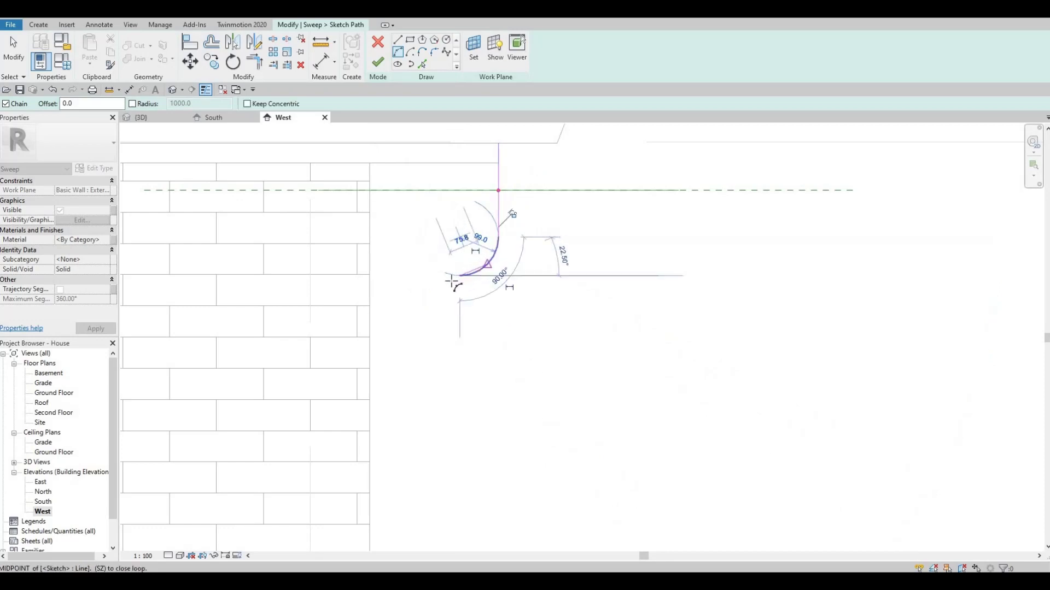
{"action": "scroll", "coordinate": [464, 277], "scroll_direction": "up", "scroll_amount": 1}
{"action": "key", "text": "Escape"}
{"action": "key", "text": "Escape"}
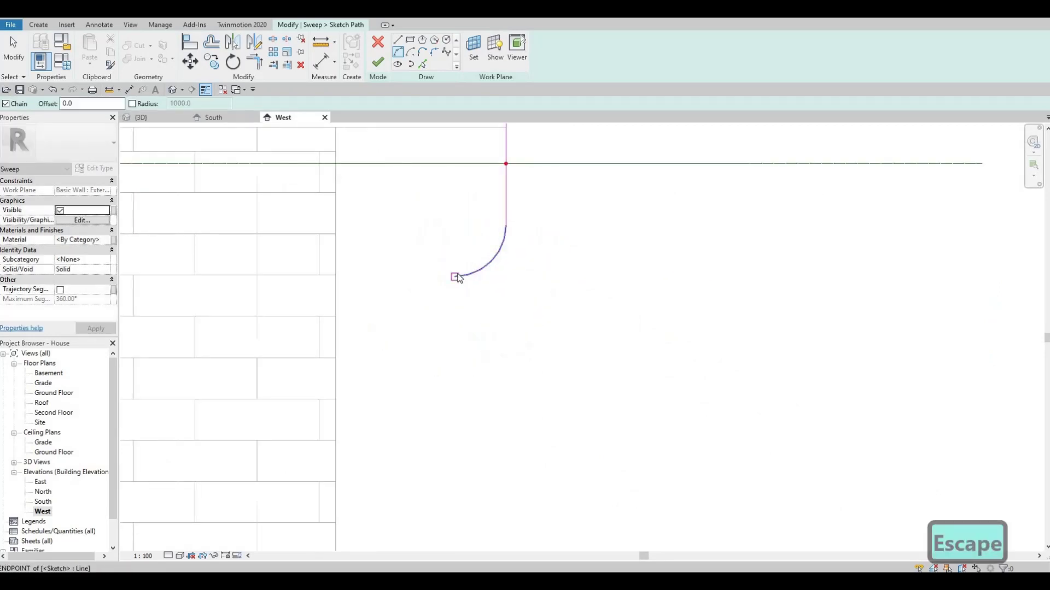
Shorten the arc by moving its free end back along the curve to a span of about 63°.
{"action": "left_click", "coordinate": [456, 277]}
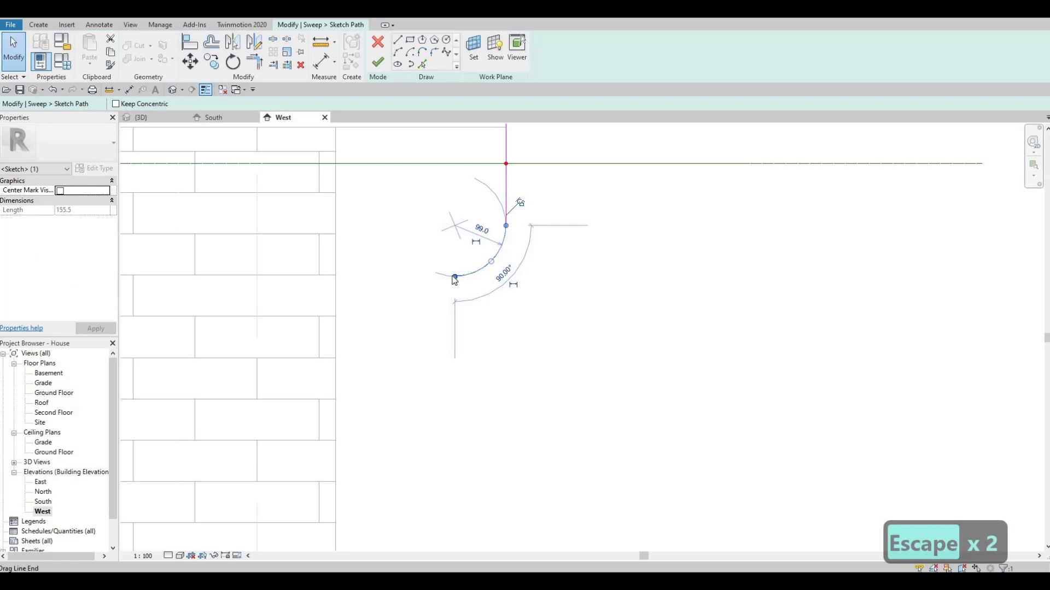
{"action": "left_click_drag", "start_coordinate": [455, 277], "coordinate": [480, 274]}
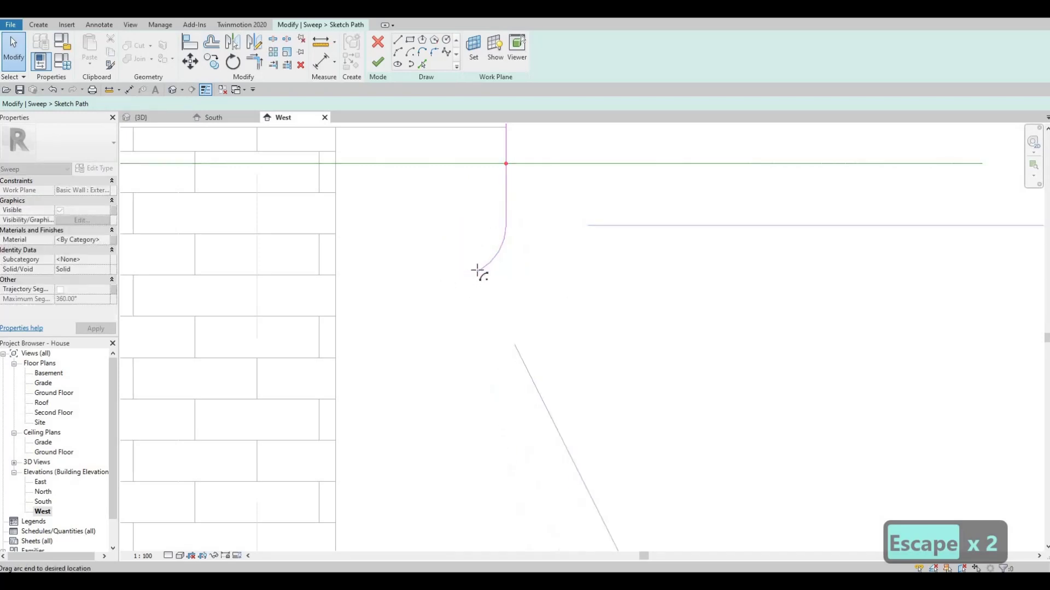
{"action": "left_click", "coordinate": [474, 275]}
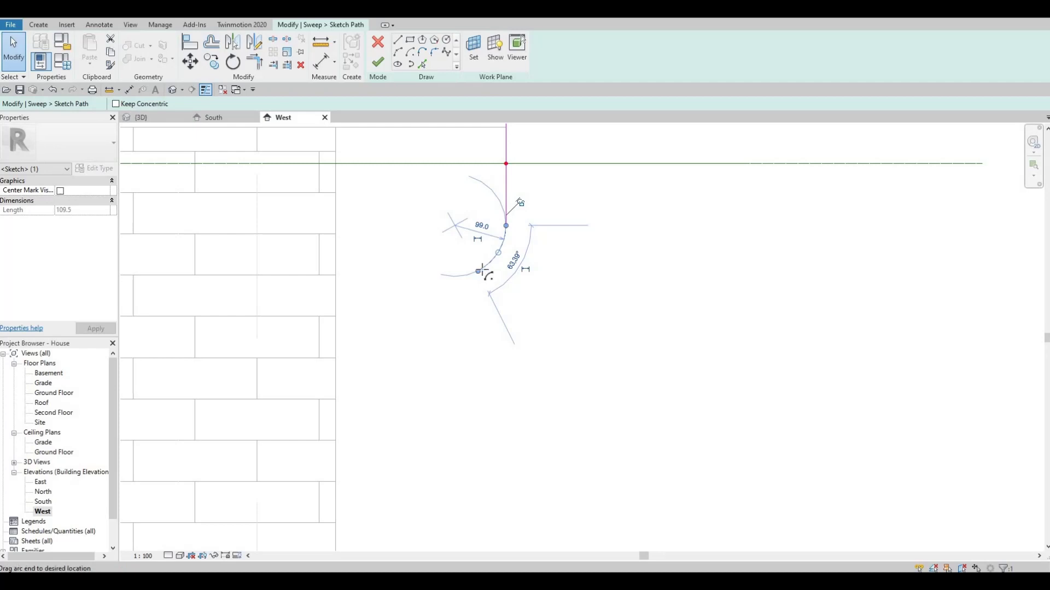
Shorten the arc to a span of about 58° and add a diagonal line about 265 mm long from its end toward the wall.
{"action": "mouse_move", "coordinate": [482, 273]}
{"action": "left_mouse_down"}
{"action": "mouse_move", "coordinate": [398, 157]}
{"action": "mouse_move", "coordinate": [481, 269]}
{"action": "left_mouse_up"}
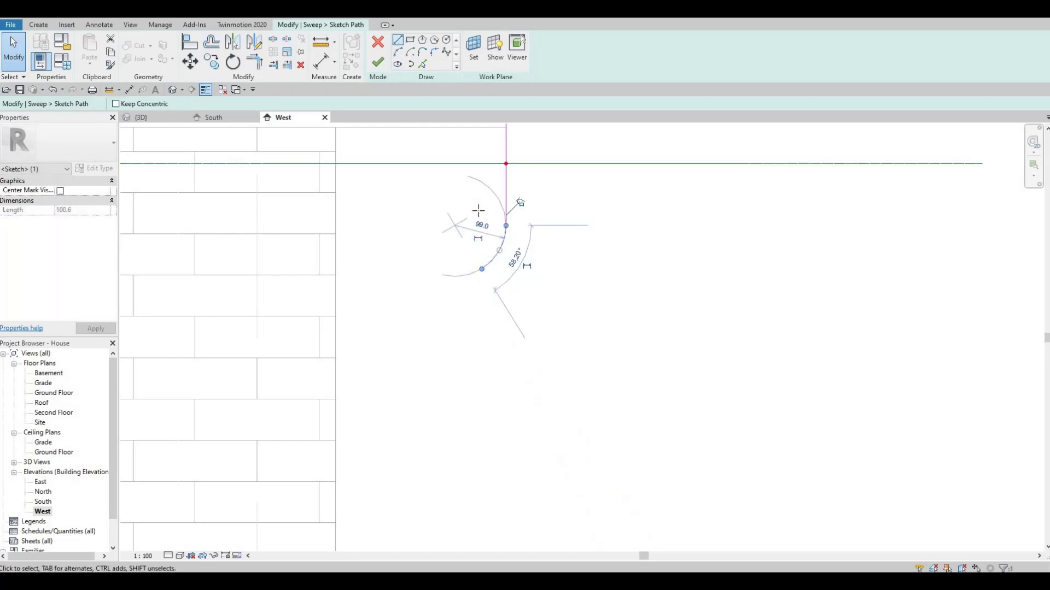
{"action": "key", "text": "l"}
{"action": "key", "text": "i"}
{"action": "left_click", "coordinate": [482, 269]}
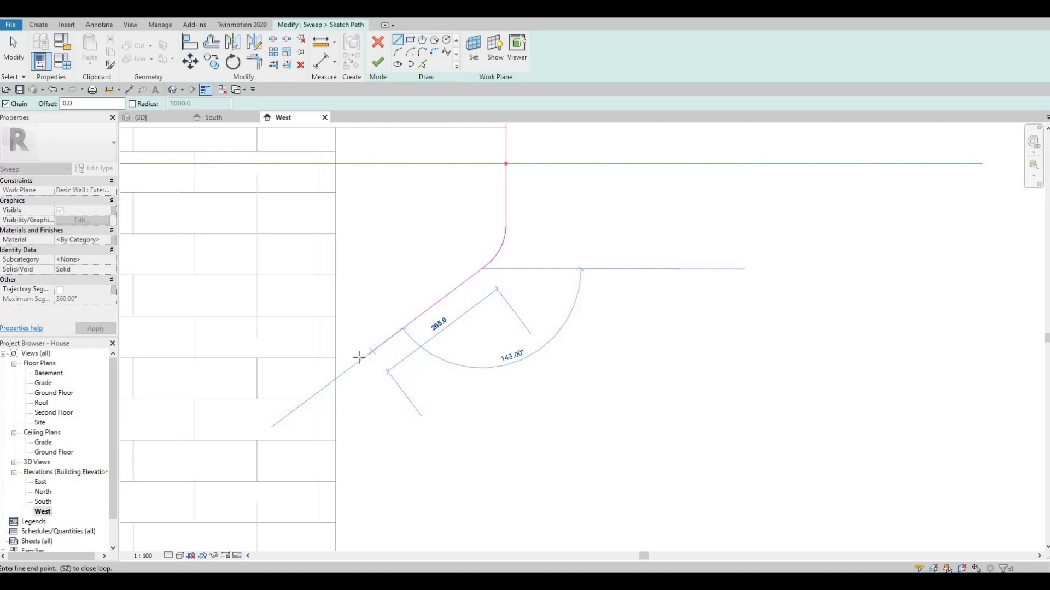
{"action": "left_click", "coordinate": [373, 351]}
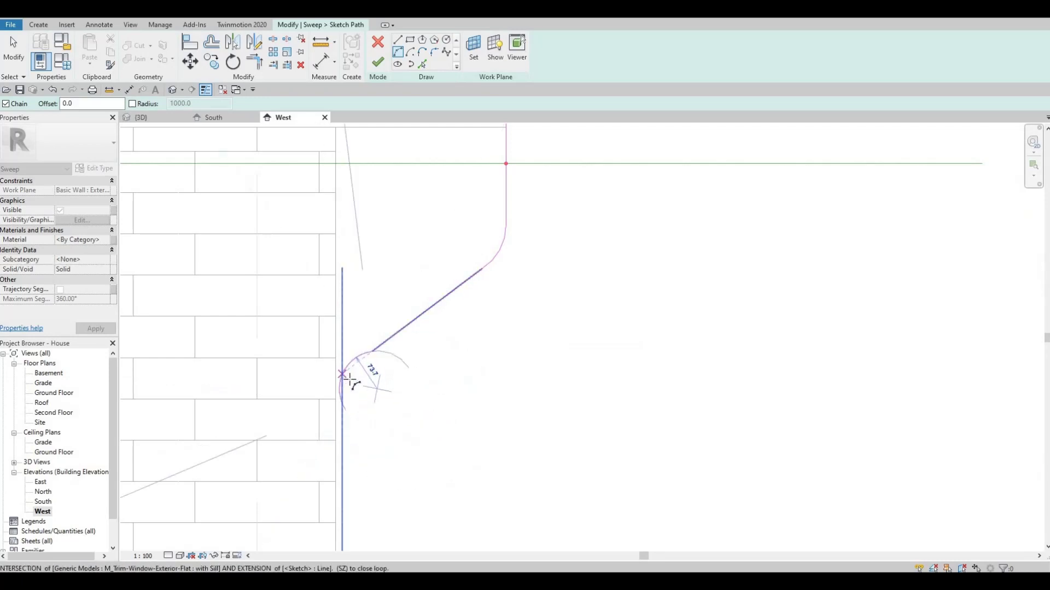
Continue the path with an arc turning downward beside the wall and a vertical line running down past the entry stairs' upper steps.
{"action": "left_click", "coordinate": [361, 397]}
{"action": "key", "text": "Escape"}
{"action": "scroll", "coordinate": [363, 260], "scroll_direction": "down", "scroll_amount": 2}
{"action": "middle_click_drag", "start_coordinate": [363, 260], "coordinate": [345, 171]}
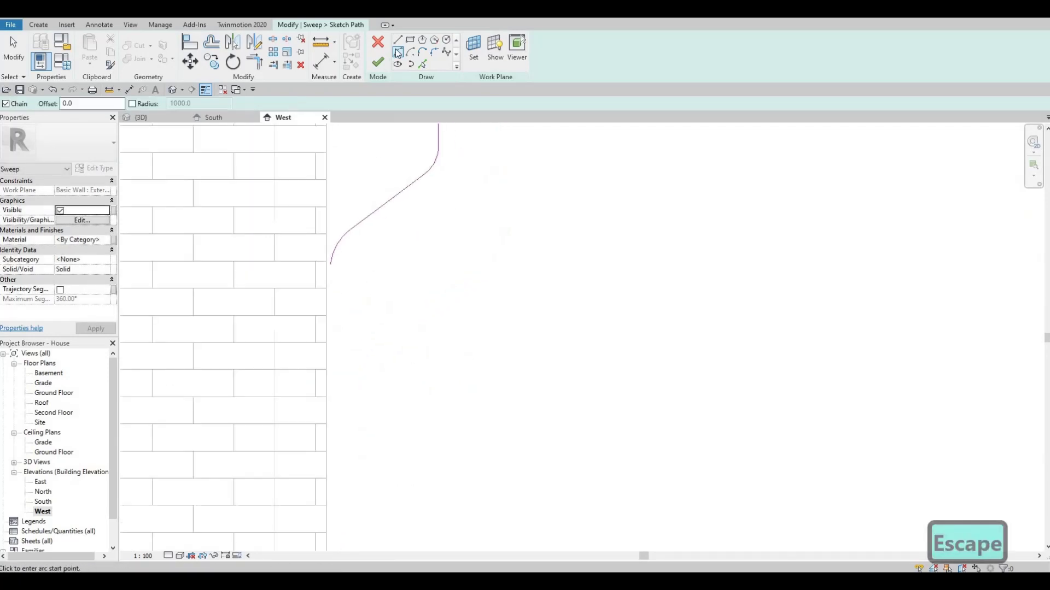
{"action": "left_click", "coordinate": [330, 265]}
{"action": "middle_click_drag", "start_coordinate": [350, 430], "coordinate": [356, 221]}
{"action": "scroll", "coordinate": [356, 220], "scroll_direction": "down", "scroll_amount": 4}
{"action": "scroll", "coordinate": [353, 365], "scroll_direction": "up", "scroll_amount": 3}
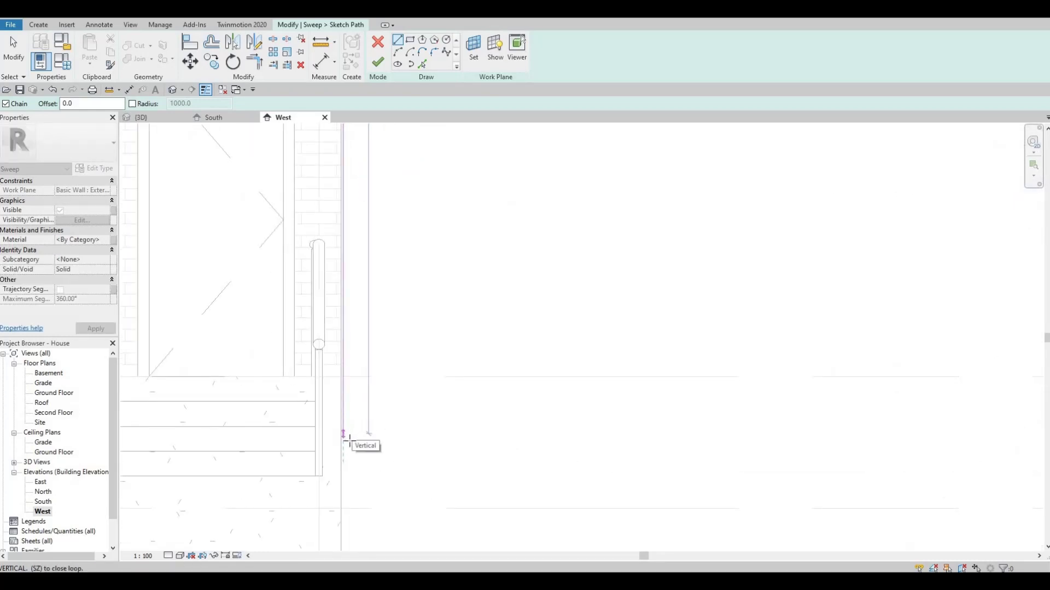
{"action": "left_click", "coordinate": [343, 444]}
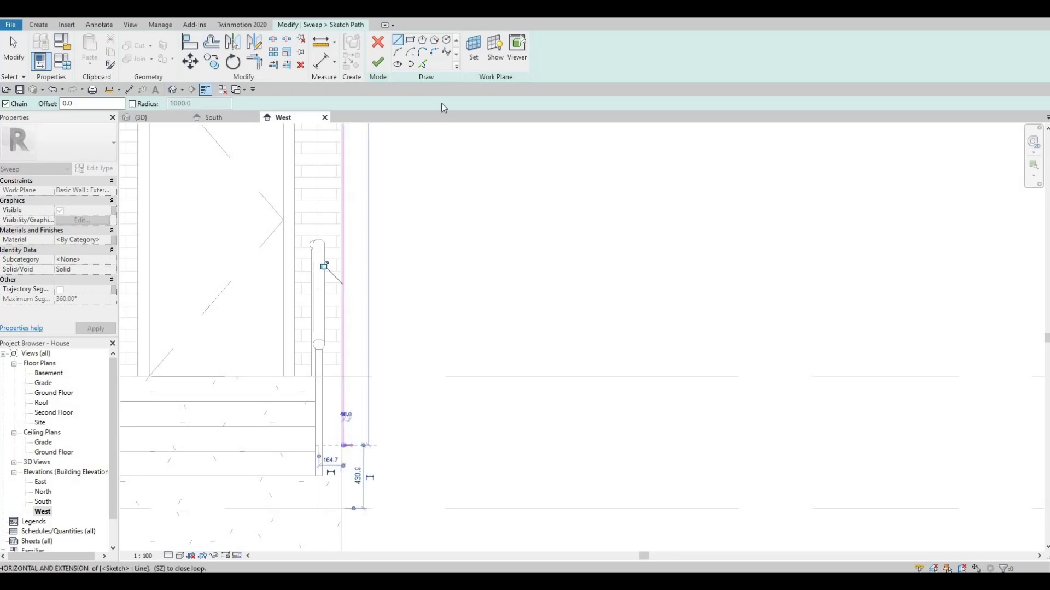
Add a tangent arc with a radius of about 120 mm at the vertical line's lower end, curving away from the wall.
{"action": "left_click", "coordinate": [401, 53]}
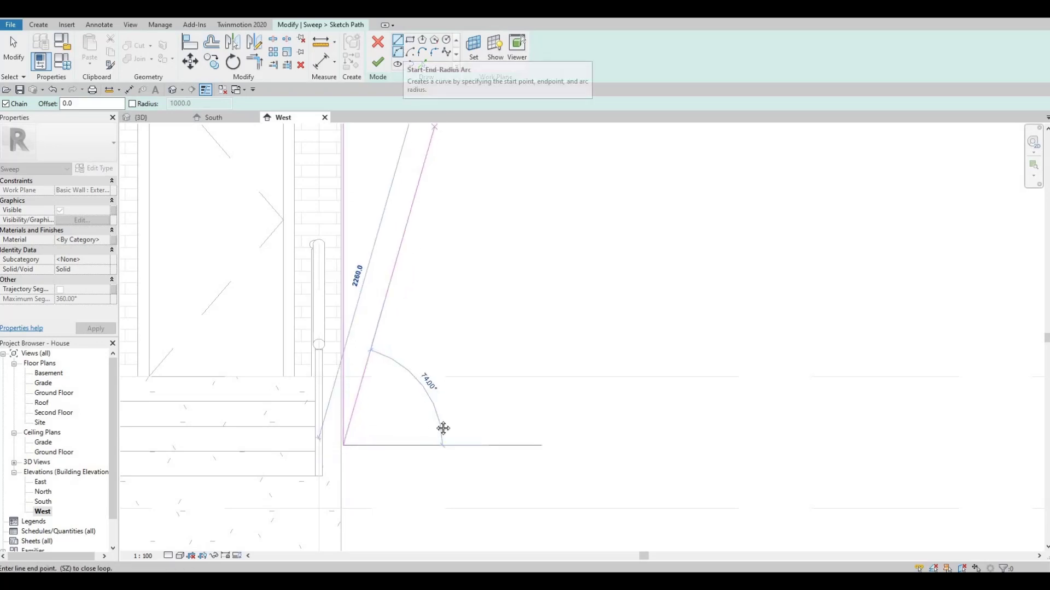
{"action": "middle_click_drag", "start_coordinate": [442, 427], "coordinate": [442, 277]}
{"action": "scroll", "coordinate": [400, 313], "scroll_direction": "up", "scroll_amount": 2}
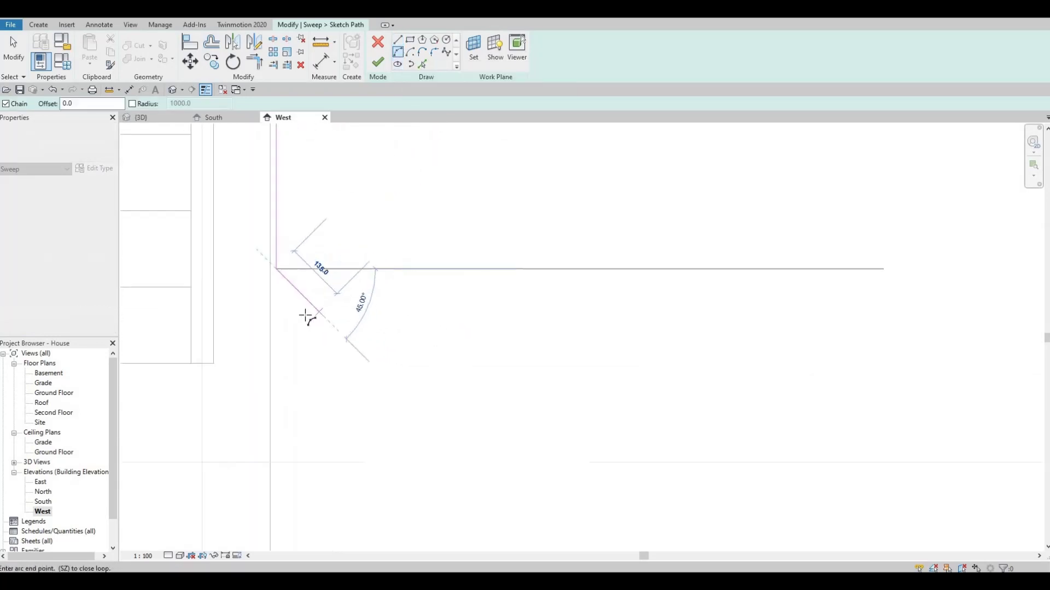
{"action": "scroll", "coordinate": [300, 316], "scroll_direction": "up", "scroll_amount": 2}
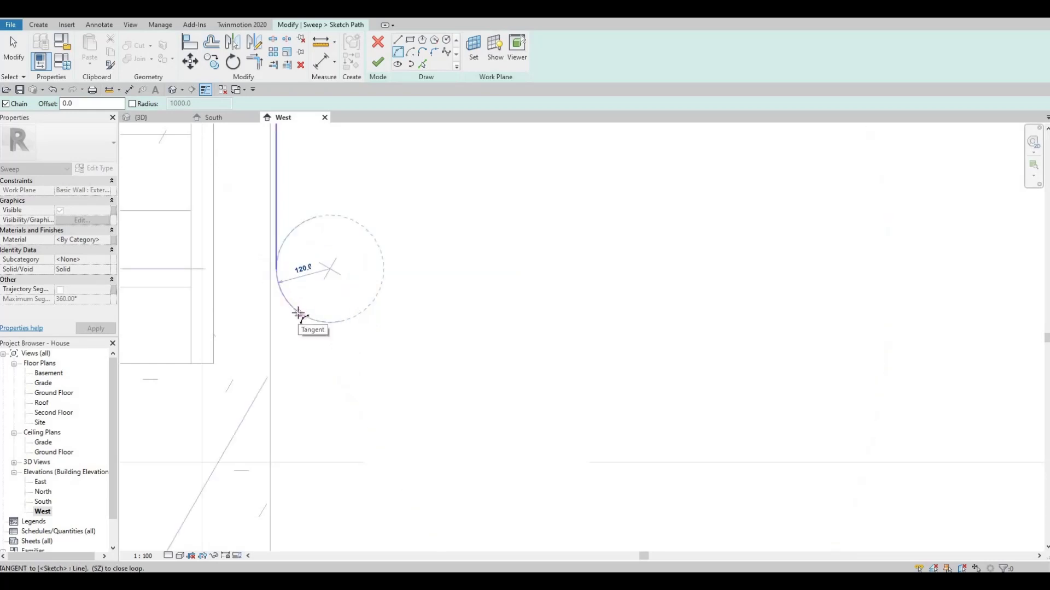
{"action": "left_click", "coordinate": [354, 327]}
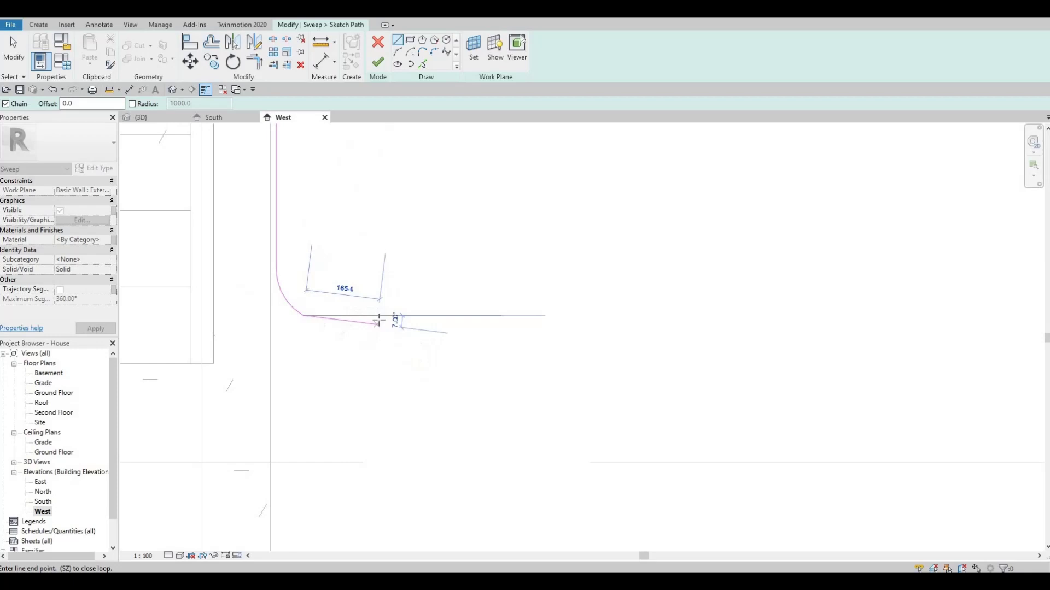
Add a horizontal outlet line about 170 mm long from the lower arc's end and finish the path sketch.
{"action": "left_click", "coordinate": [430, 332]}
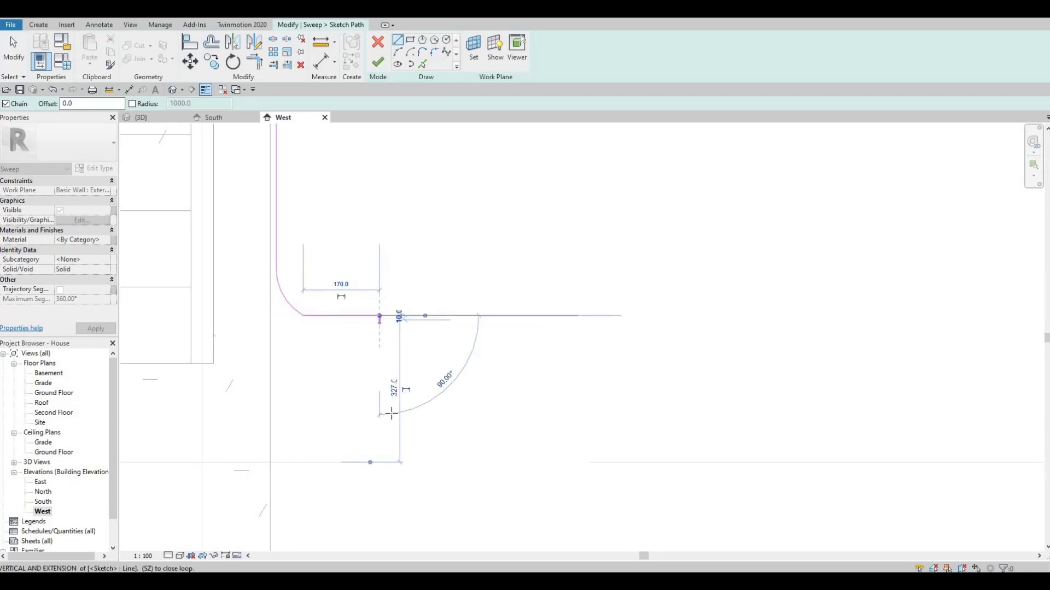
{"action": "key", "text": "Escape"}
{"action": "scroll", "coordinate": [450, 403], "scroll_direction": "down", "scroll_amount": 3}
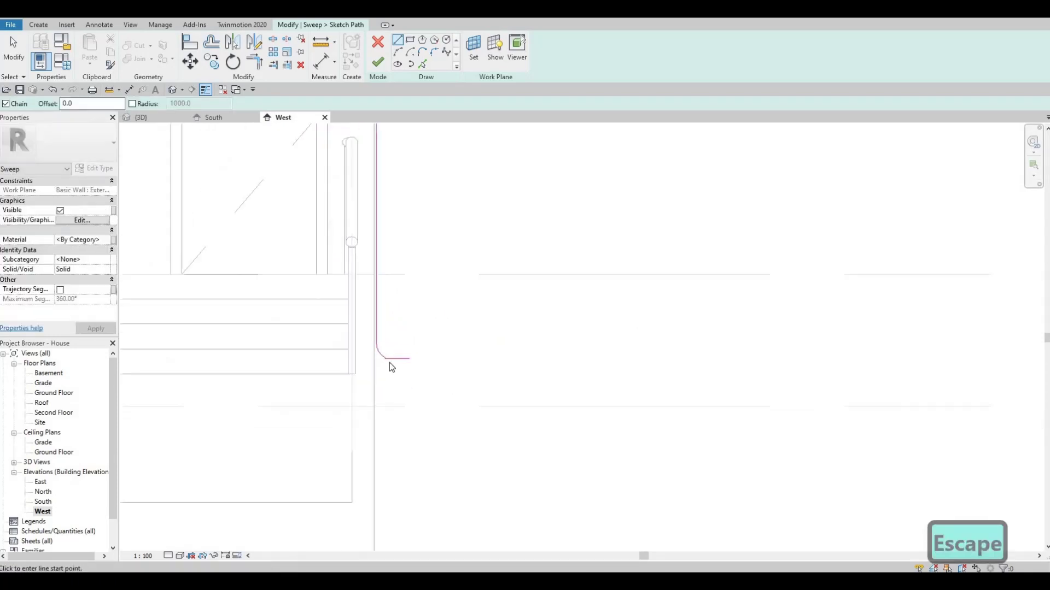
{"action": "scroll", "coordinate": [383, 358], "scroll_direction": "up", "scroll_amount": 2}
{"action": "key", "text": "Escape"}
{"action": "key", "text": "Escape"}
{"action": "scroll", "coordinate": [410, 365], "scroll_direction": "down", "scroll_amount": 3}
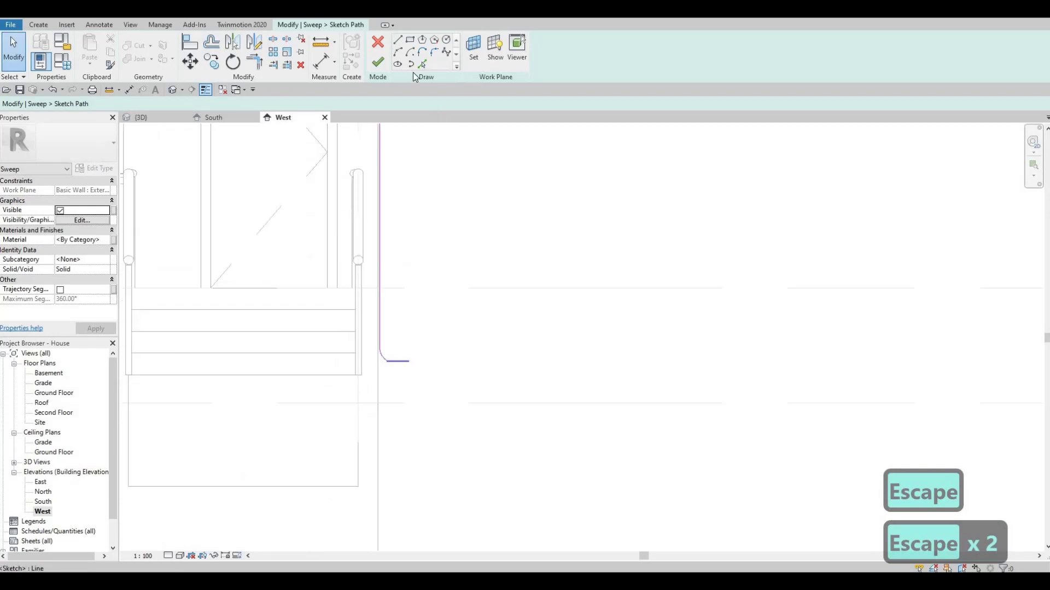
{"action": "left_click", "coordinate": [377, 62]}
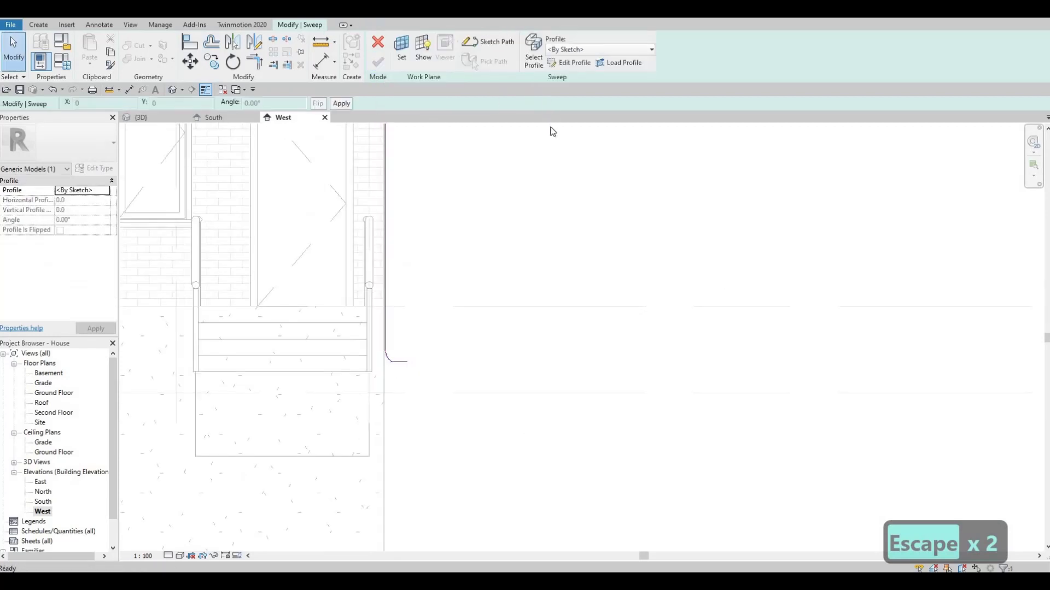
Switch to the 3D view and start editing the sweep's profile as a sketch.
{"action": "middle_click_drag", "start_coordinate": [171, 197], "coordinate": [160, 294]}
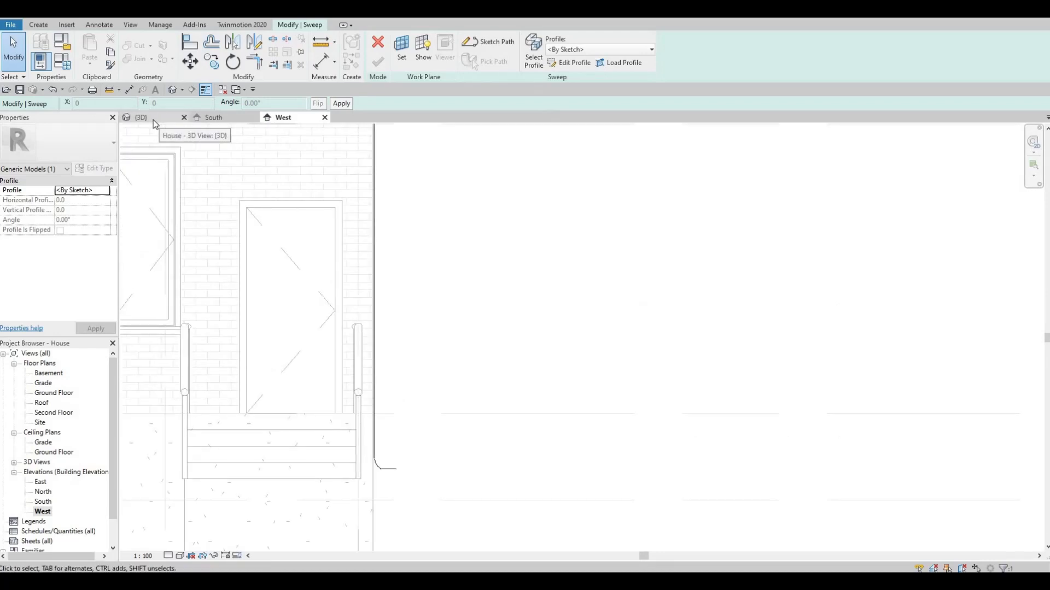
{"action": "left_click", "coordinate": [153, 119]}
{"action": "scroll", "coordinate": [550, 159], "scroll_direction": "up", "scroll_amount": 2}
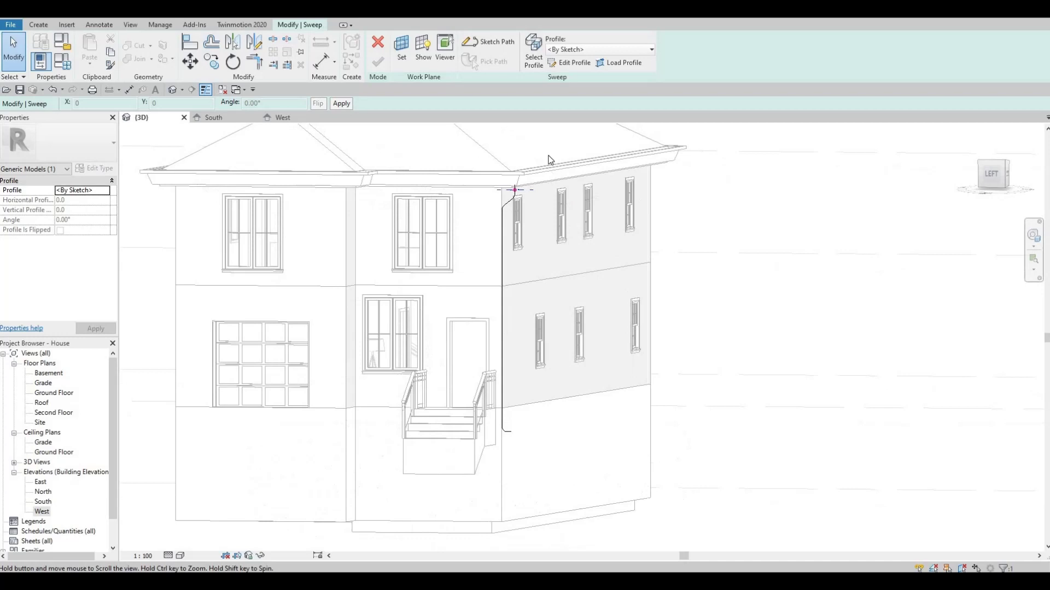
{"action": "middle_click_drag", "start_coordinate": [550, 160], "coordinate": [451, 147]}
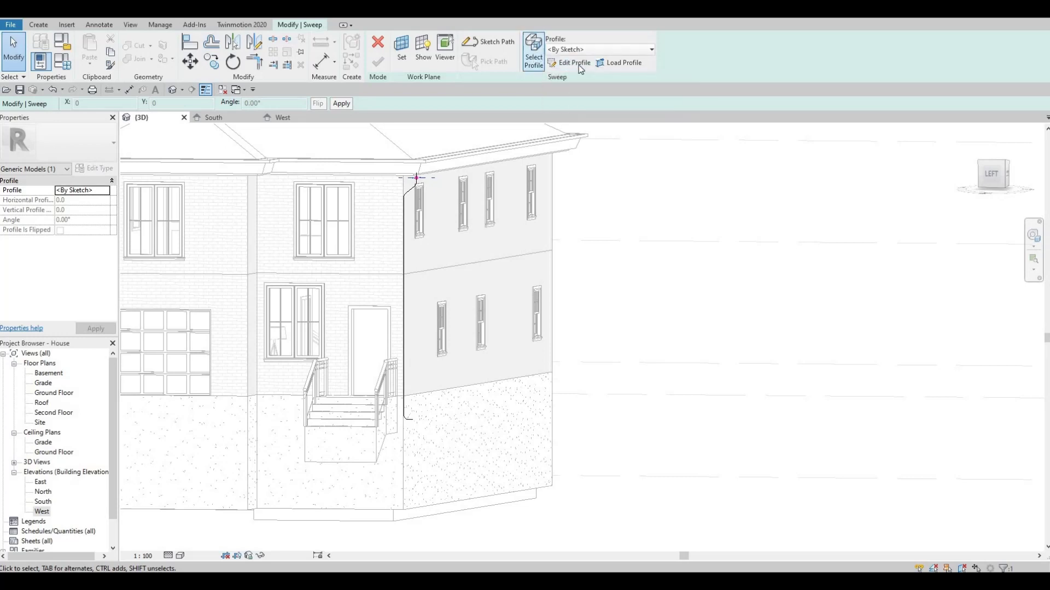
{"action": "left_click", "coordinate": [579, 65]}
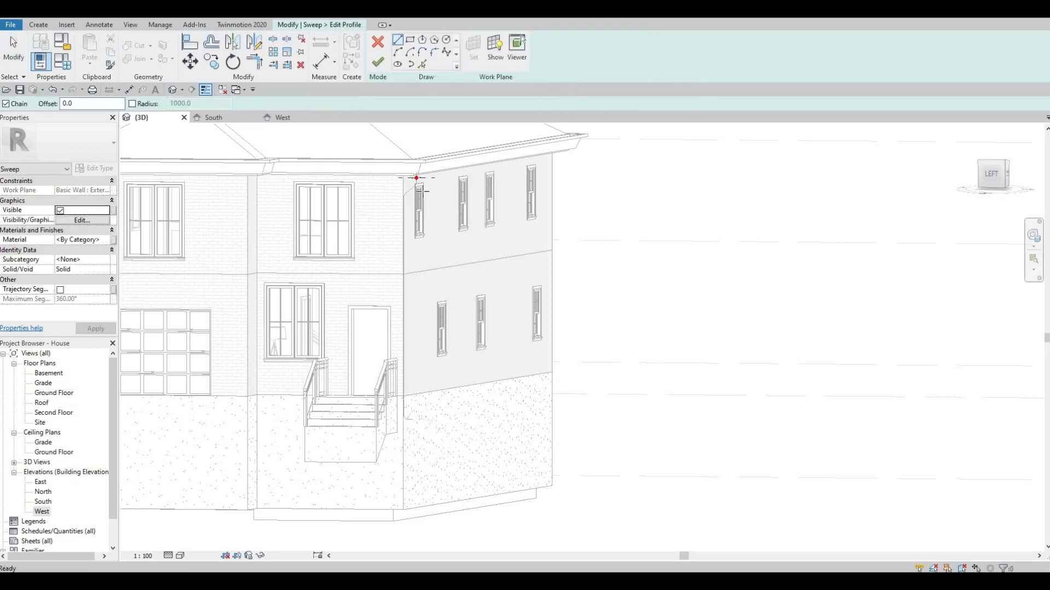
Sketch a rectangular profile about 55 mm wide at the path's start below the gutter, with one long edge running through the start point.
{"action": "scroll", "coordinate": [421, 189], "scroll_direction": "up", "scroll_amount": 5}
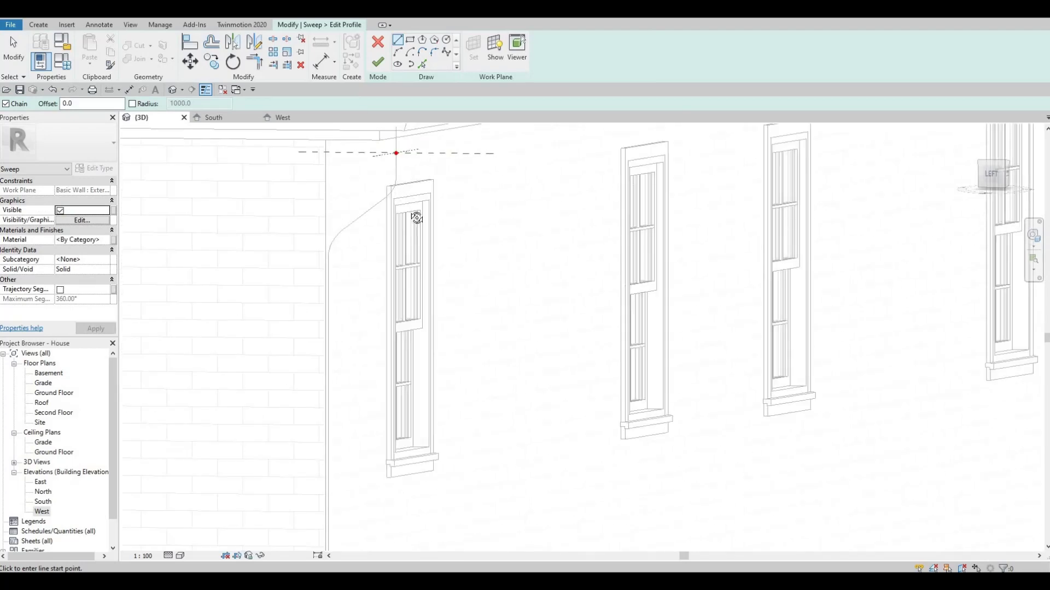
{"action": "scroll", "coordinate": [399, 232], "scroll_direction": "down", "scroll_amount": 5}
{"action": "scroll", "coordinate": [385, 298], "scroll_direction": "up", "scroll_amount": 5}
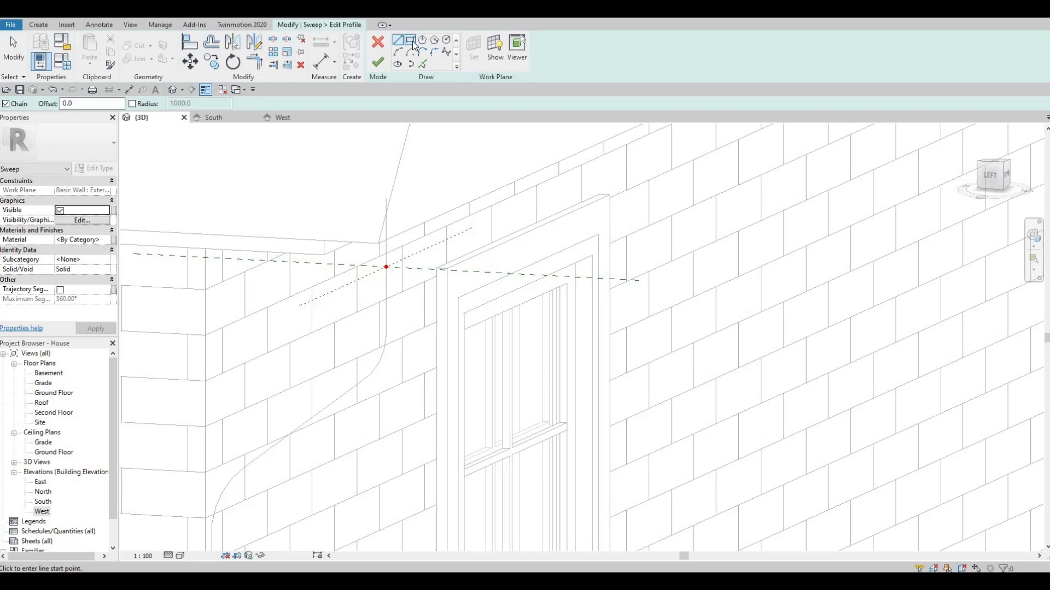
{"action": "left_click", "coordinate": [410, 41]}
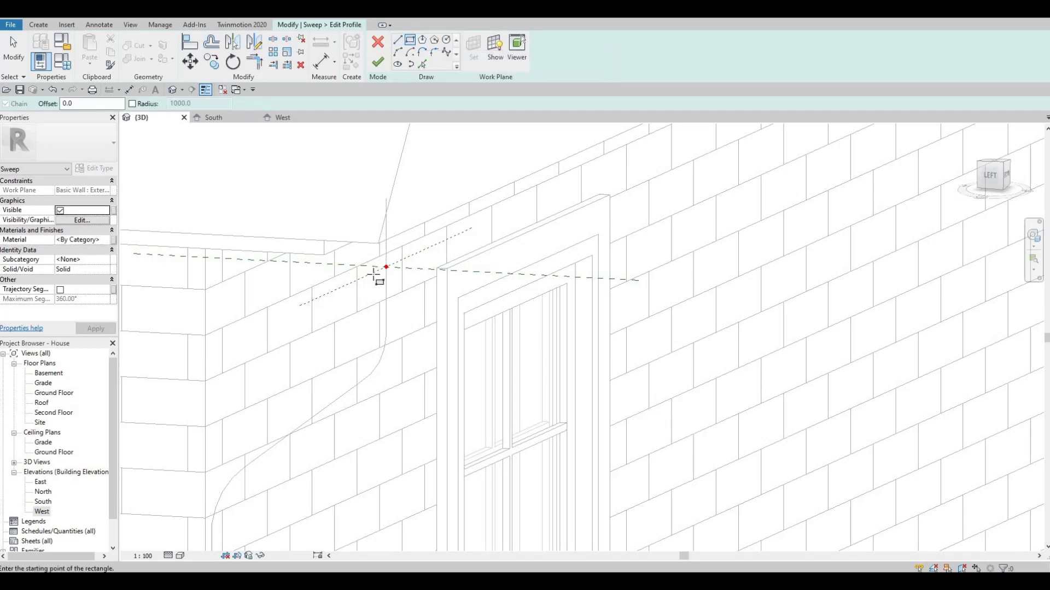
{"action": "left_click", "coordinate": [386, 267]}
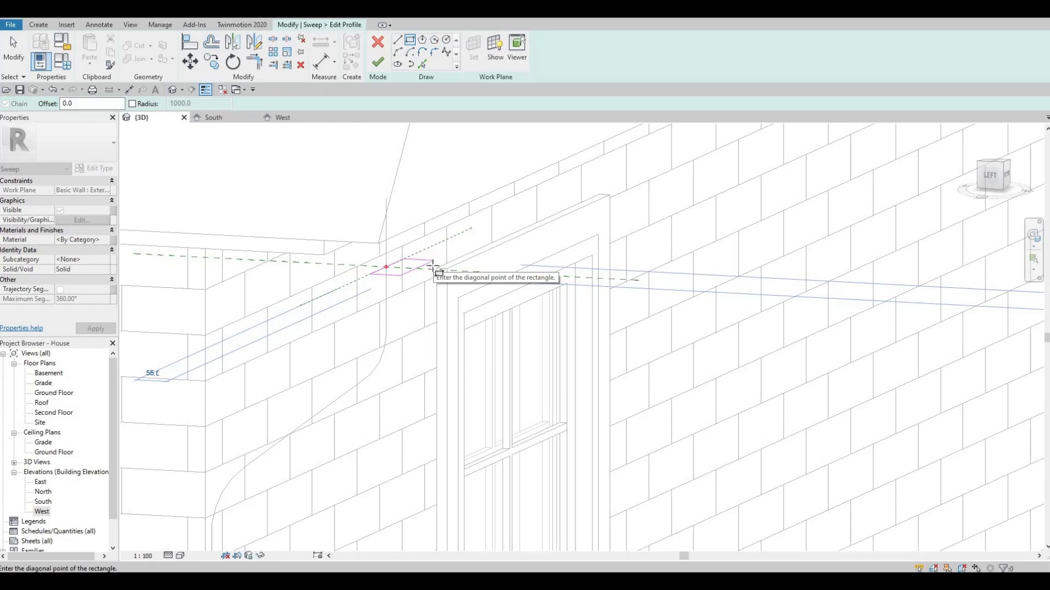
{"action": "left_click", "coordinate": [434, 261]}
{"action": "scroll", "coordinate": [394, 267], "scroll_direction": "up", "scroll_amount": 3}
{"action": "key", "text": "Escape"}
{"action": "key", "text": "Escape"}
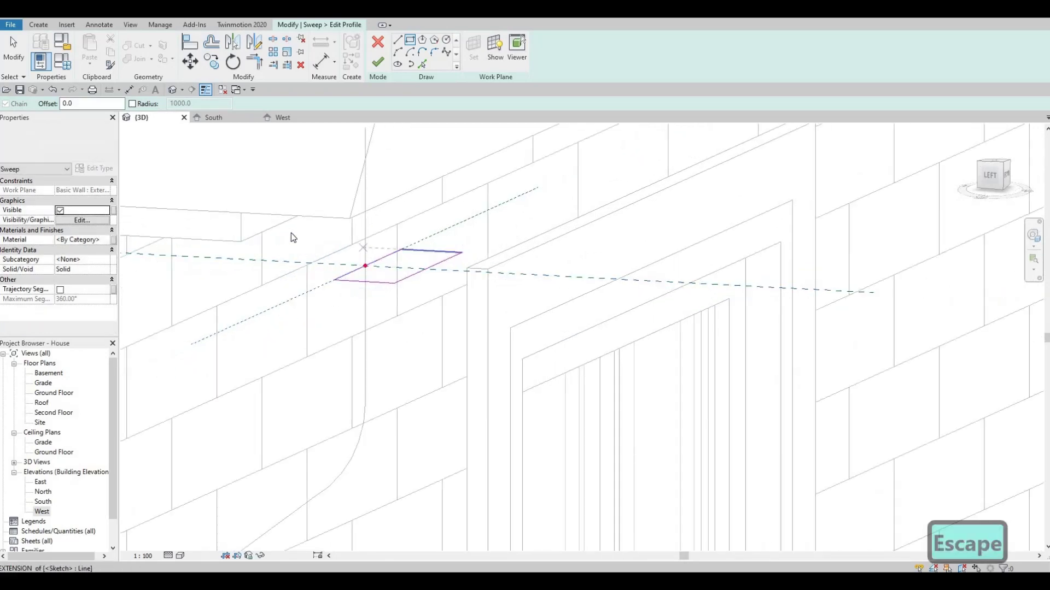
Set the profile rectangle's length along the side wall to 80 mm.
{"action": "left_click_drag", "start_coordinate": [283, 231], "coordinate": [481, 318]}
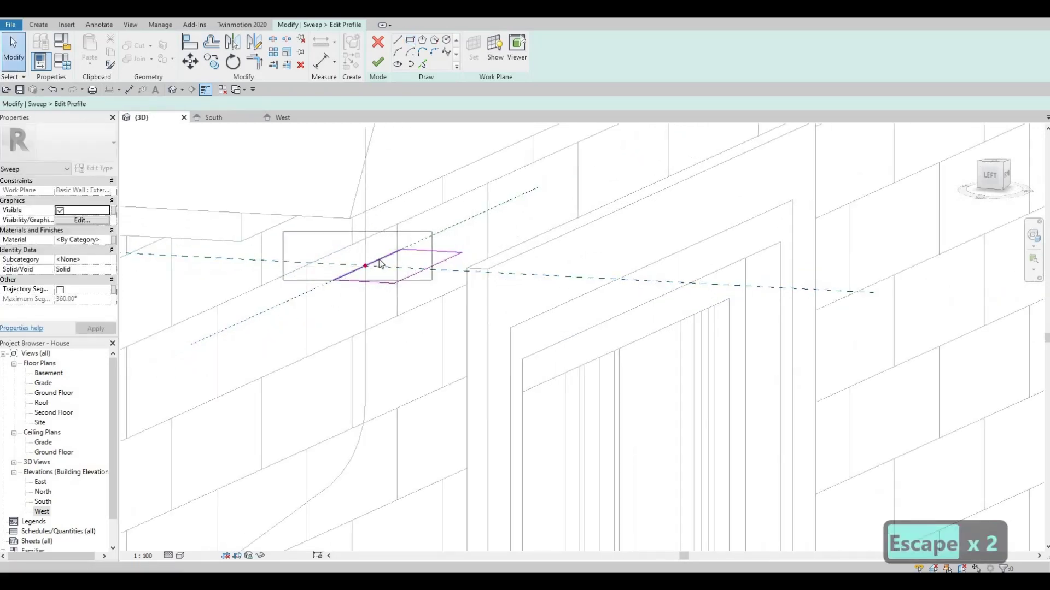
{"action": "key", "text": "Escape"}
{"action": "left_click", "coordinate": [429, 251]}
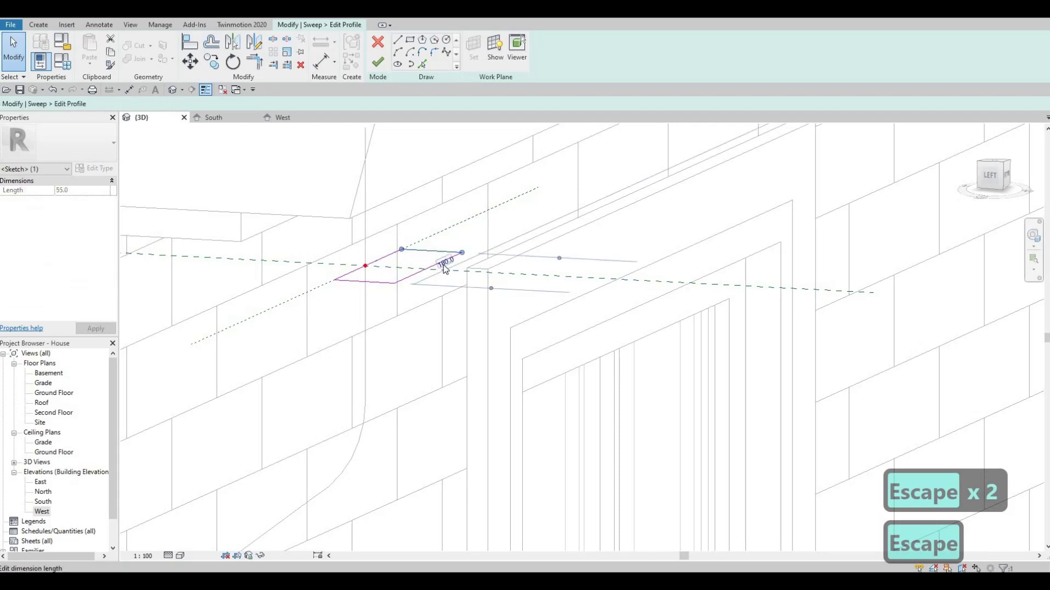
{"action": "left_click", "coordinate": [445, 264]}
{"action": "type", "text": "80"}
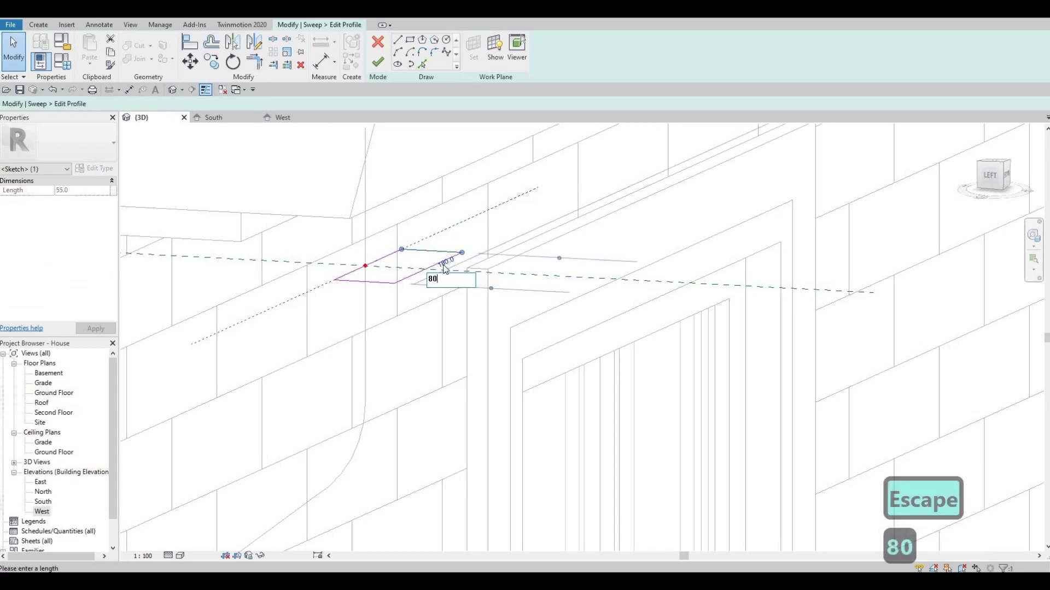
{"action": "key", "text": "Return"}
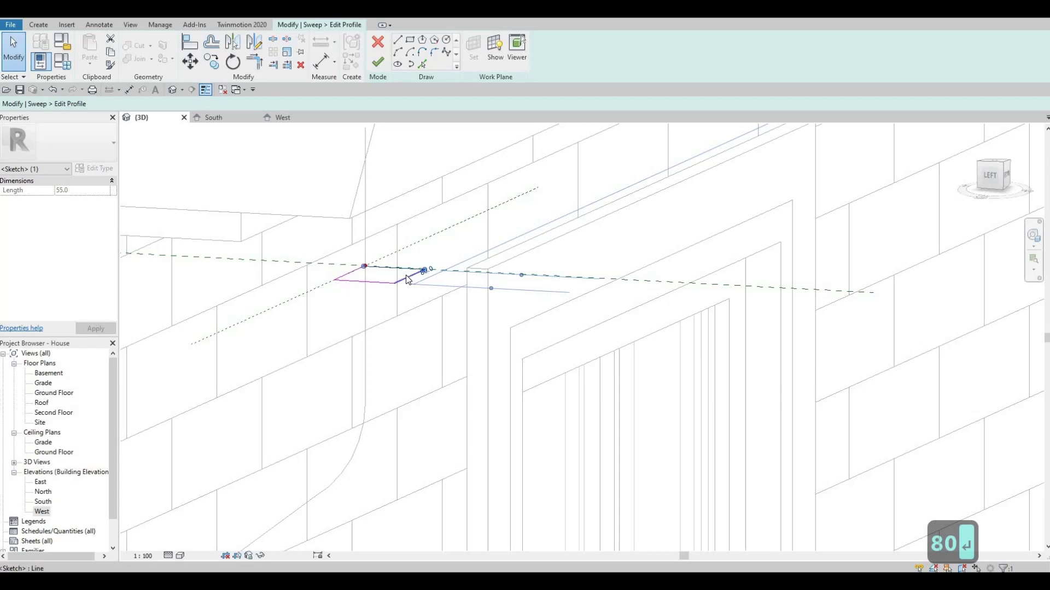
Set the profile rectangle's depth perpendicular to the side wall to 60 mm.
{"action": "mouse_move", "coordinate": [286, 337]}
{"action": "middle_mouse_down", "text": "shift"}
{"action": "mouse_move", "coordinate": [218, 356]}
{"action": "mouse_move", "coordinate": [306, 308]}
{"action": "middle_mouse_up", "text": "shift"}
{"action": "scroll", "coordinate": [306, 308], "scroll_direction": "down", "scroll_amount": 3}
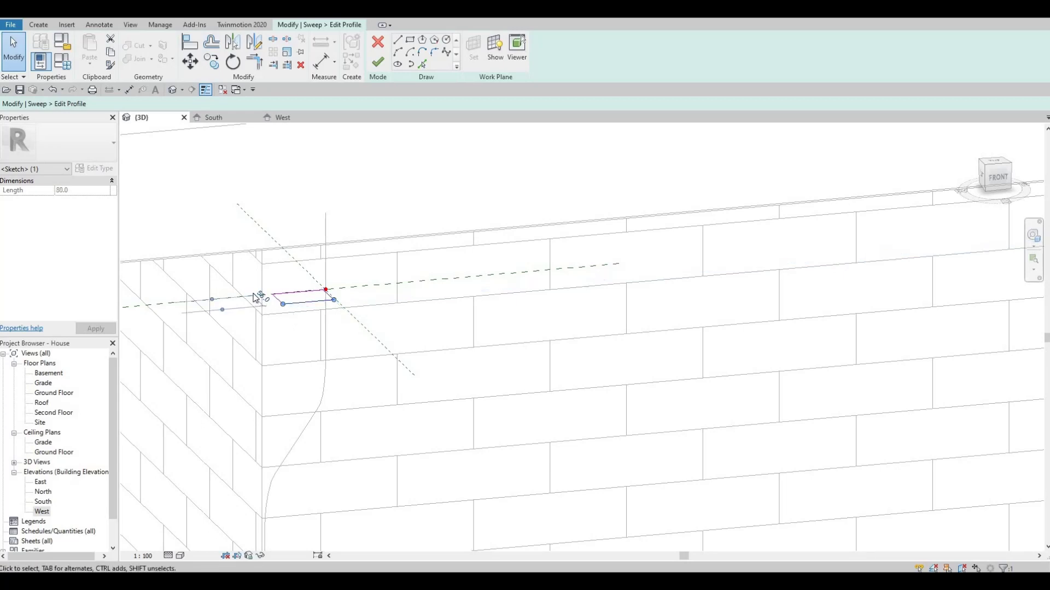
{"action": "scroll", "coordinate": [253, 295], "scroll_direction": "up", "scroll_amount": 3}
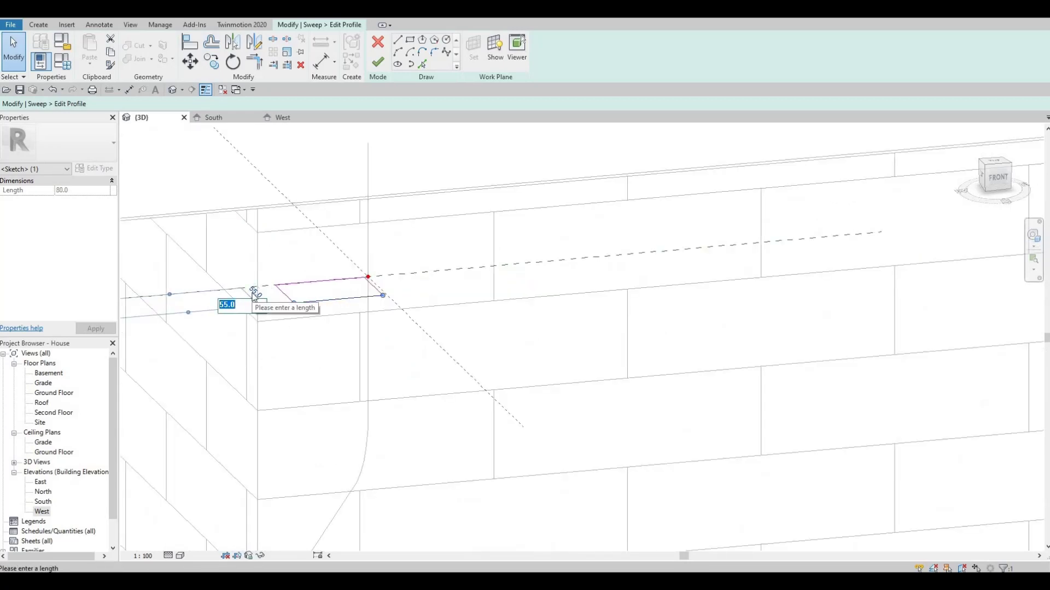
{"action": "type", "text": "60"}
{"action": "key", "text": "Return"}
{"action": "key", "text": "Escape"}
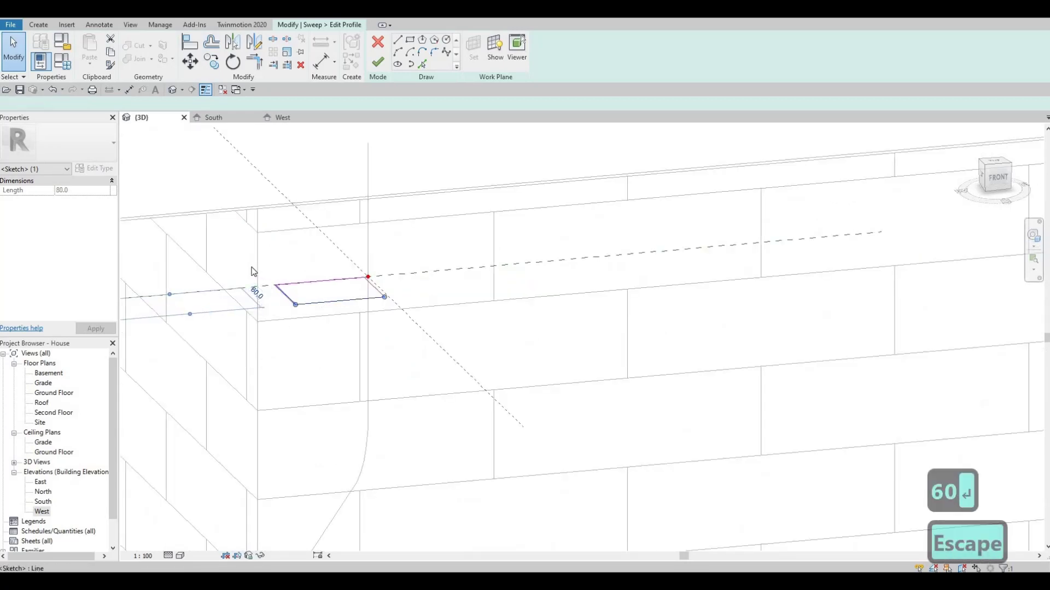
Move the whole profile rectangle from the midpoint of its 80 mm edge onto the path's start point.
{"action": "left_click_drag", "start_coordinate": [251, 267], "coordinate": [431, 325]}
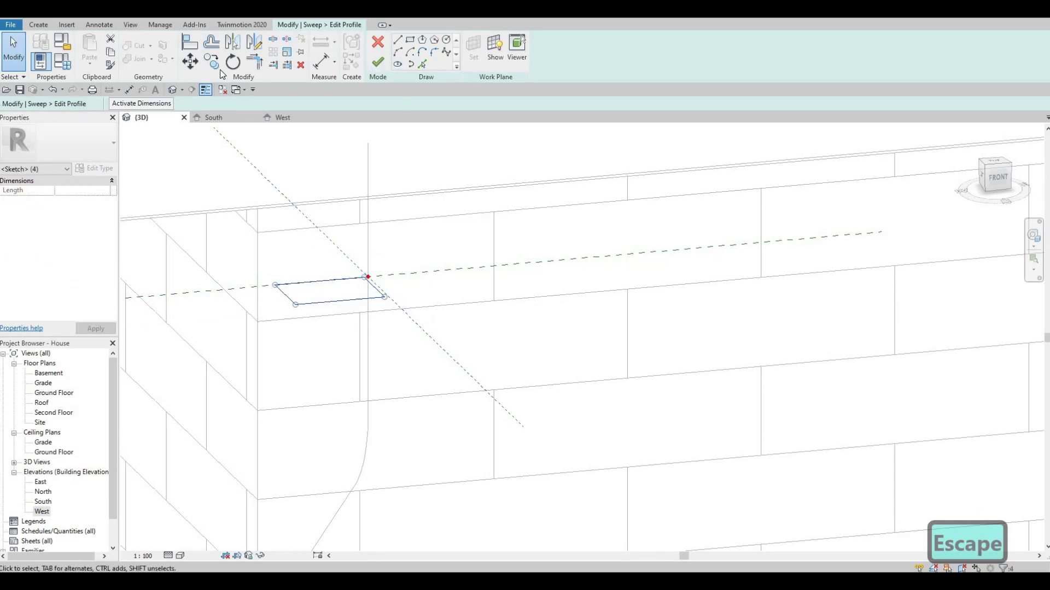
{"action": "left_click", "coordinate": [198, 66]}
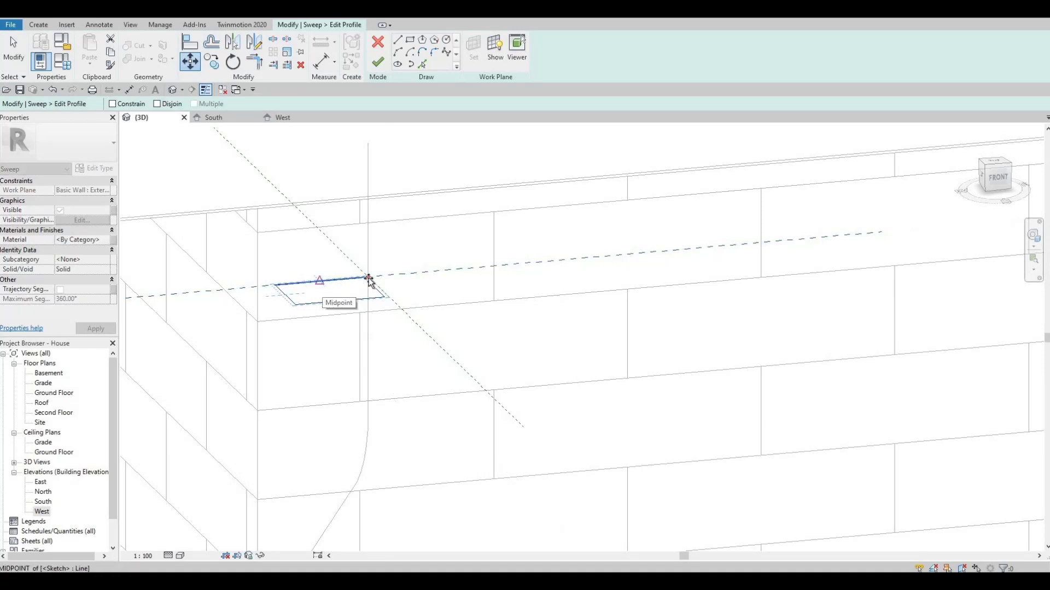
{"action": "left_click", "coordinate": [322, 281]}
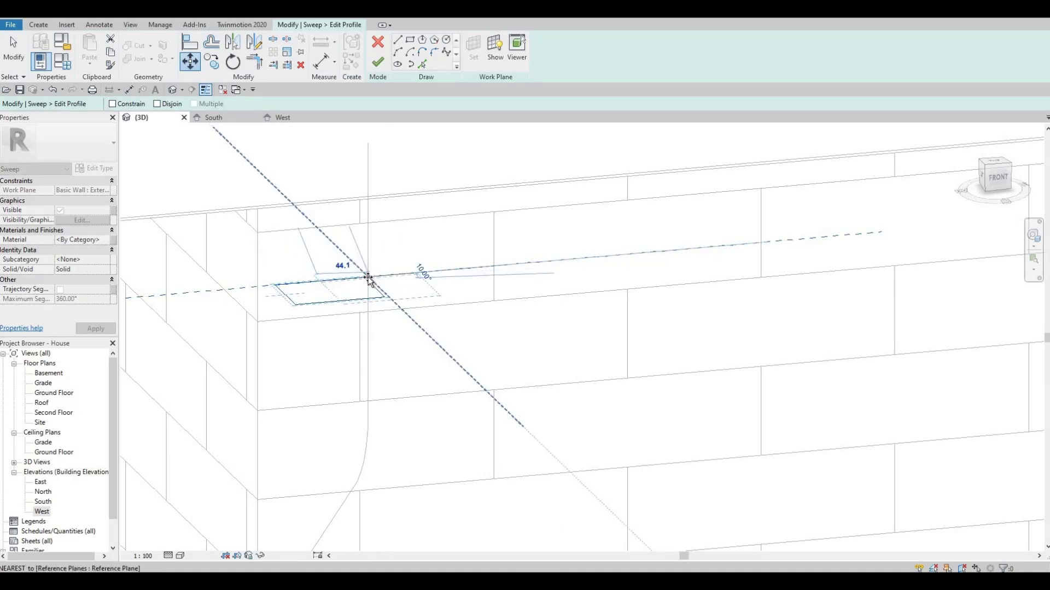
{"action": "left_click", "coordinate": [368, 277]}
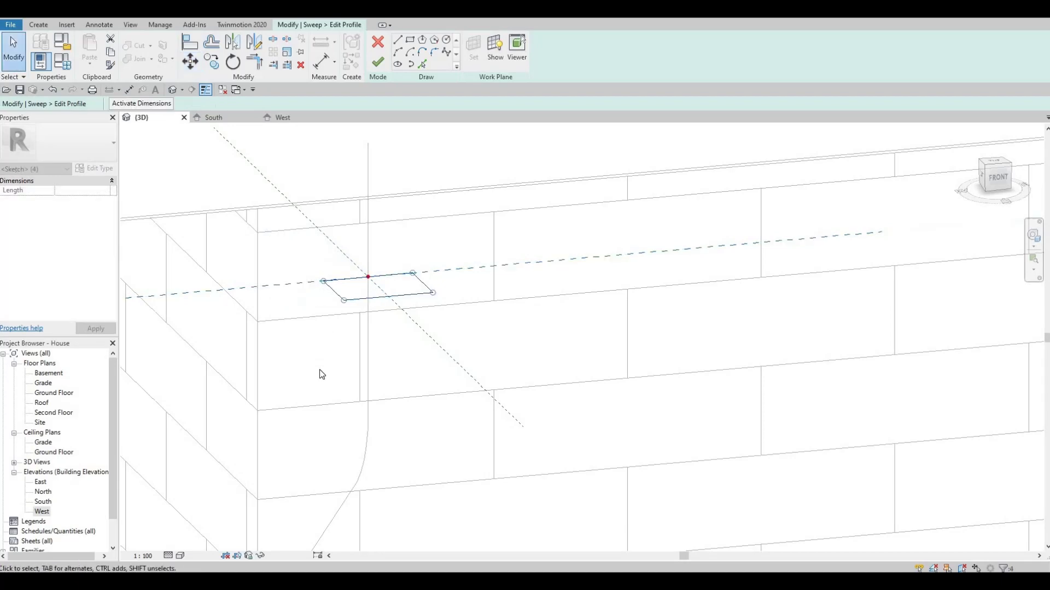
{"action": "key", "text": "Escape"}
{"action": "mouse_move", "coordinate": [426, 314]}
{"action": "middle_mouse_down", "text": "shift"}
{"action": "mouse_move", "coordinate": [436, 417]}
{"action": "mouse_move", "coordinate": [515, 401]}
{"action": "mouse_move", "coordinate": [377, 85]}
{"action": "middle_mouse_up", "text": "shift"}
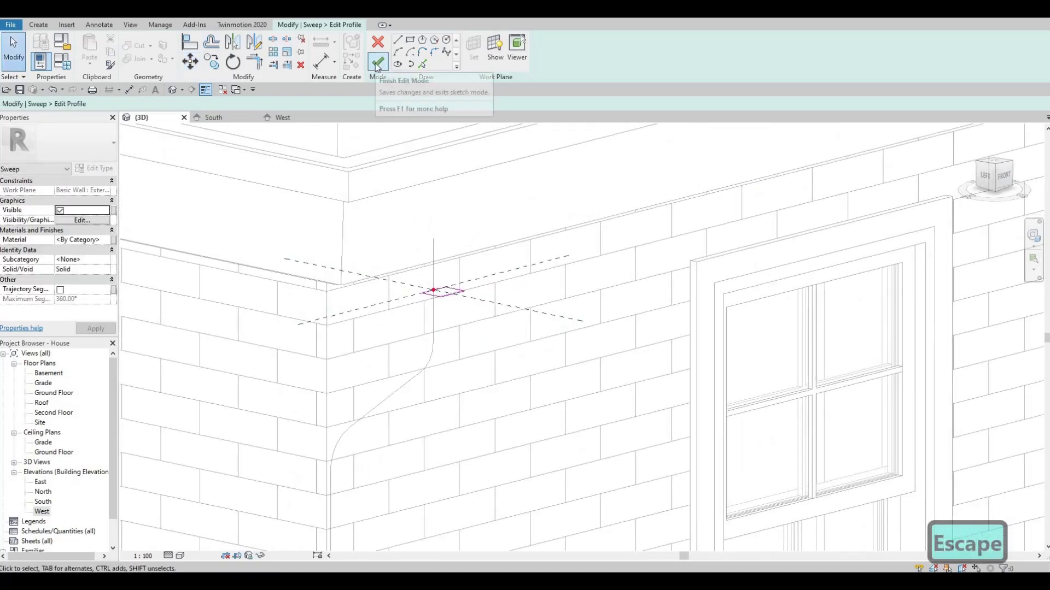
Finish the rectangular profile and complete the sweep along the downspout path.
{"action": "left_click", "coordinate": [377, 66]}
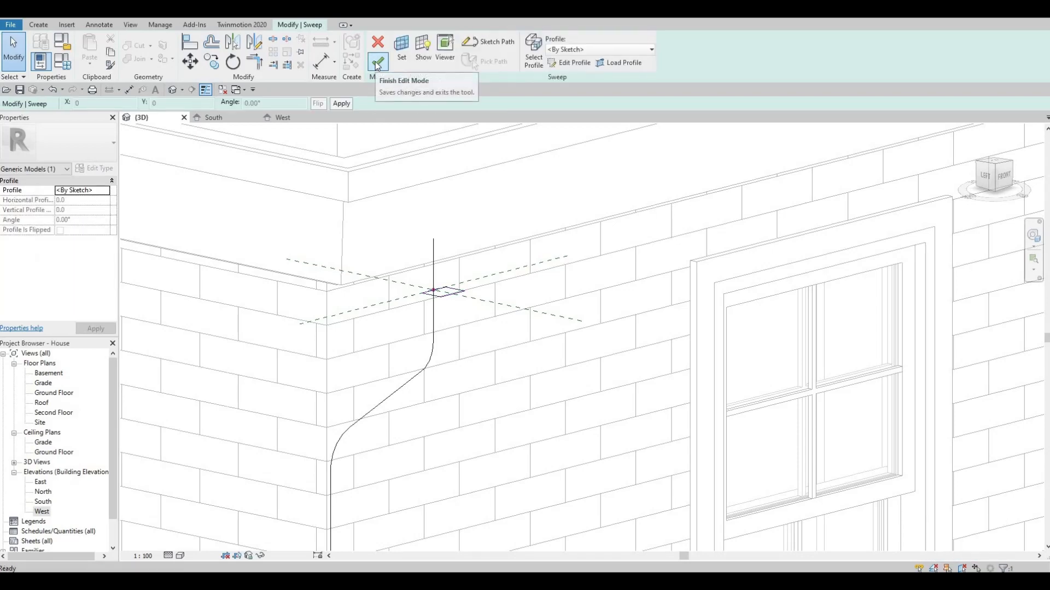
{"action": "left_click", "coordinate": [377, 64]}
{"action": "scroll", "coordinate": [500, 237], "scroll_direction": "down", "scroll_amount": 5}
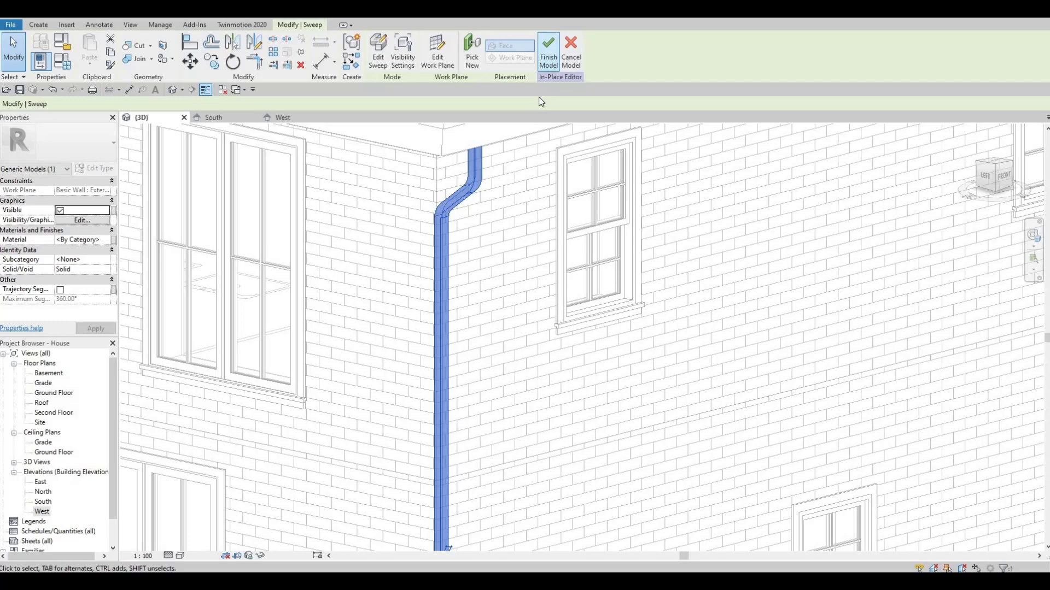
{"action": "scroll", "coordinate": [477, 271], "scroll_direction": "down", "scroll_amount": 2}
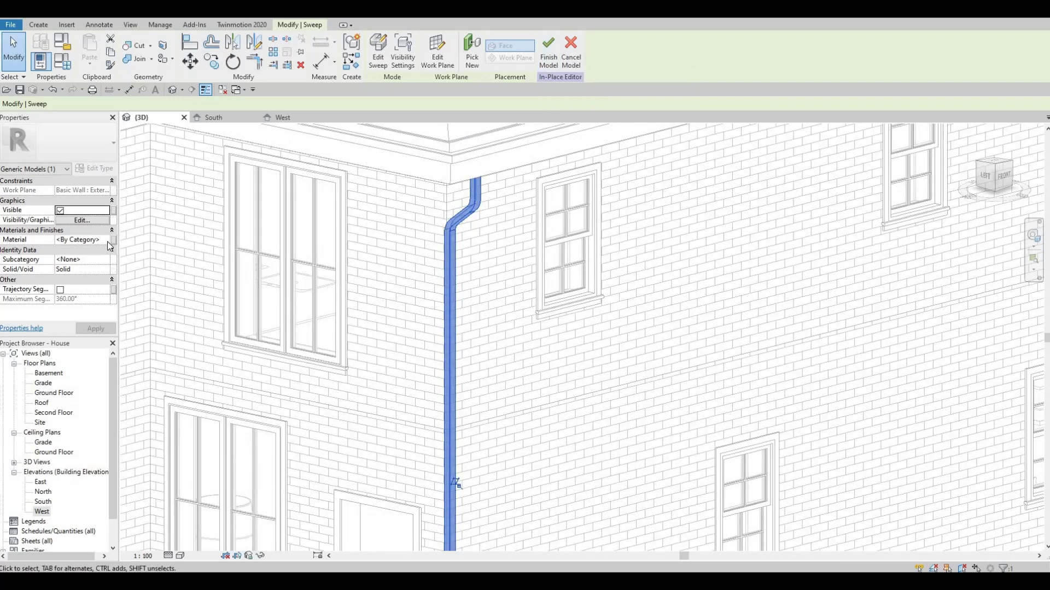
Assign the Clad - White material to the downspout sweep.
{"action": "left_click", "coordinate": [106, 240]}
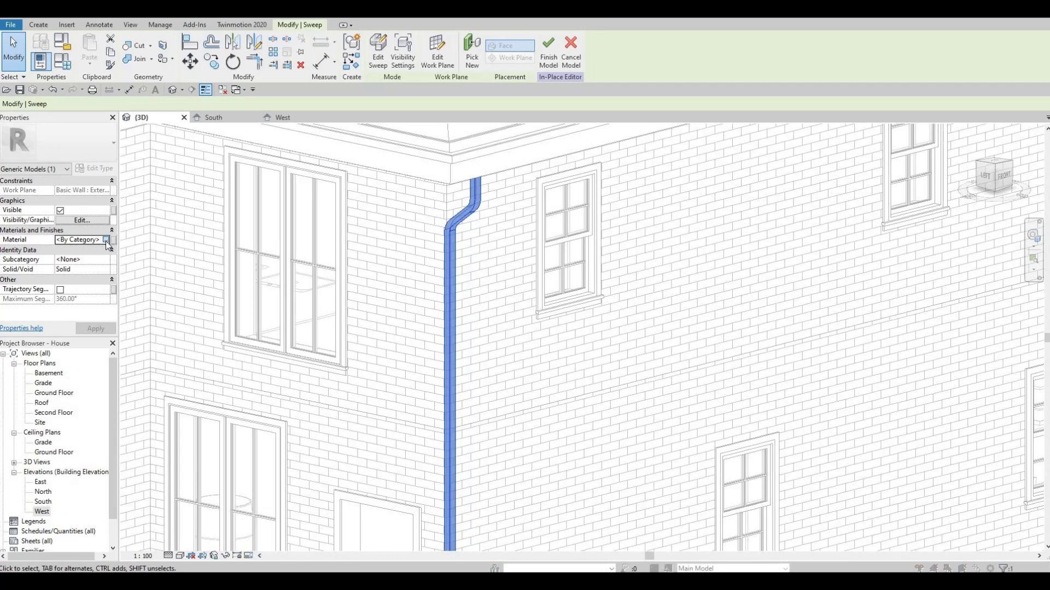
{"action": "left_click", "coordinate": [106, 240]}
{"action": "scroll", "coordinate": [158, 235], "scroll_direction": "down", "scroll_amount": 3}
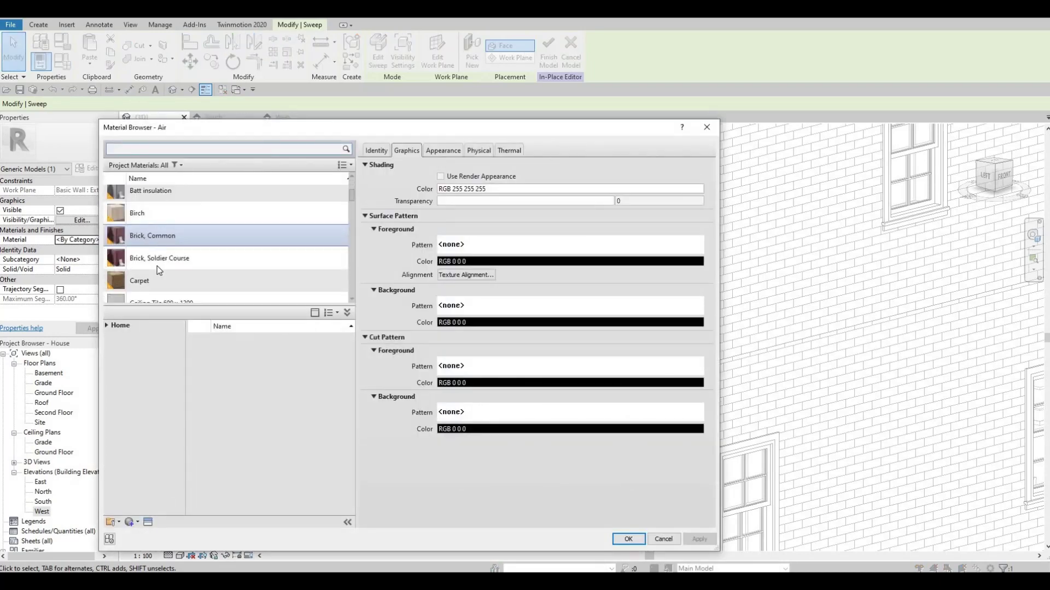
{"action": "scroll", "coordinate": [162, 241], "scroll_direction": "down", "scroll_amount": 3}
{"action": "scroll", "coordinate": [164, 253], "scroll_direction": "up", "scroll_amount": 2}
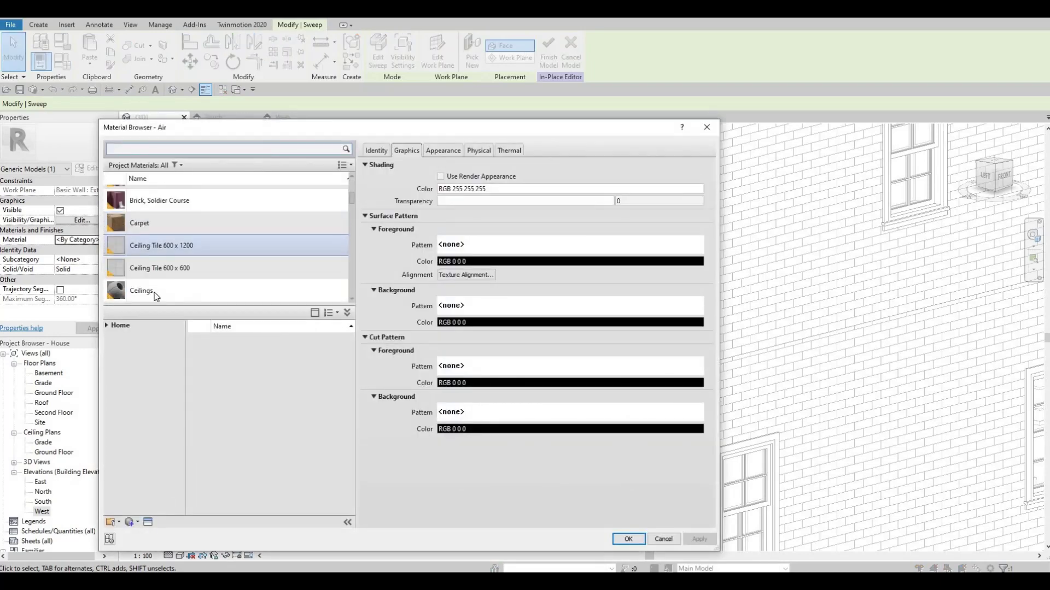
{"action": "scroll", "coordinate": [155, 252], "scroll_direction": "down", "scroll_amount": 2}
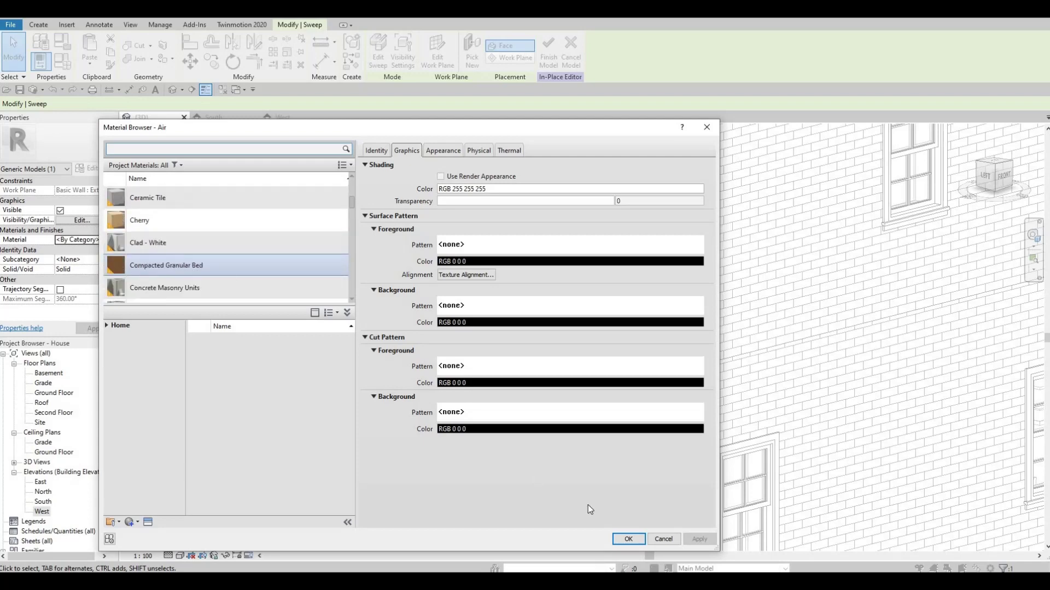
{"action": "left_click", "coordinate": [639, 539]}
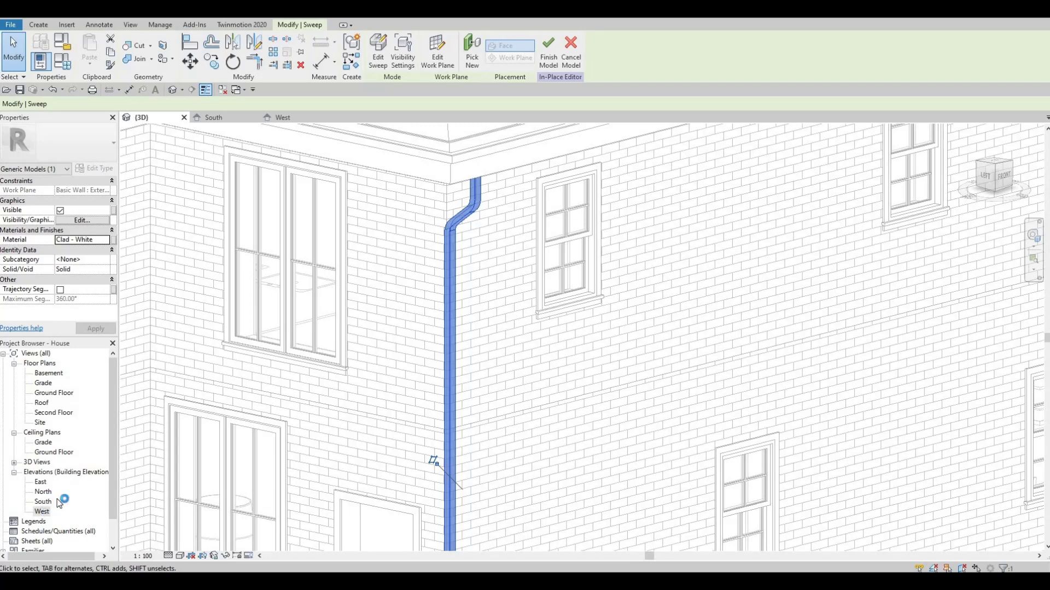
In the South elevation, nudge the downspout sweep along the wall away from the front corner, just past the nearest vertical grid line.
{"action": "scroll", "coordinate": [322, 293], "scroll_direction": "up", "scroll_amount": 5}
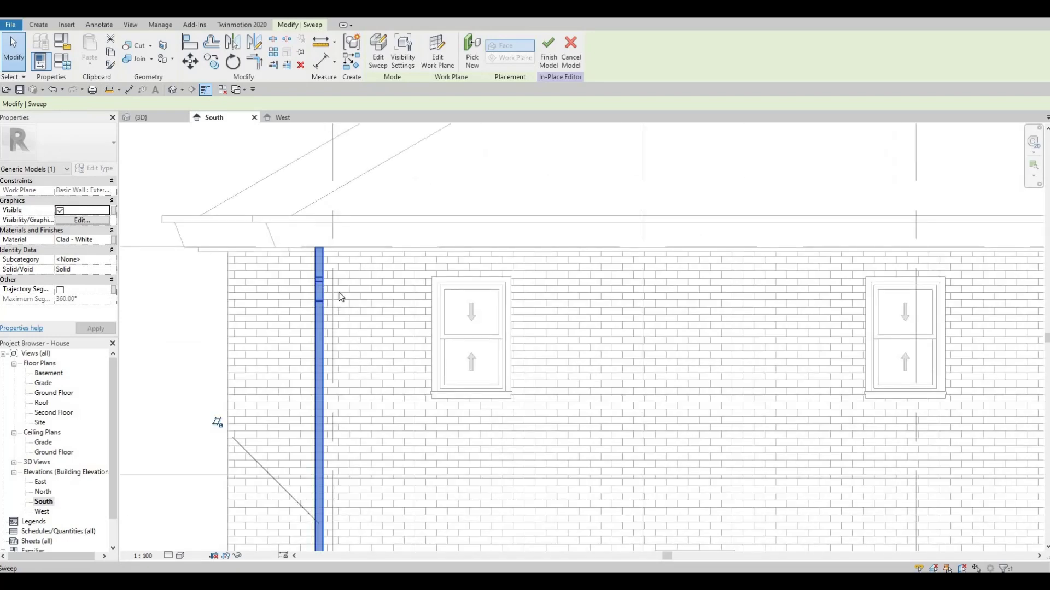
{"action": "scroll", "coordinate": [339, 297], "scroll_direction": "down", "scroll_amount": 3}
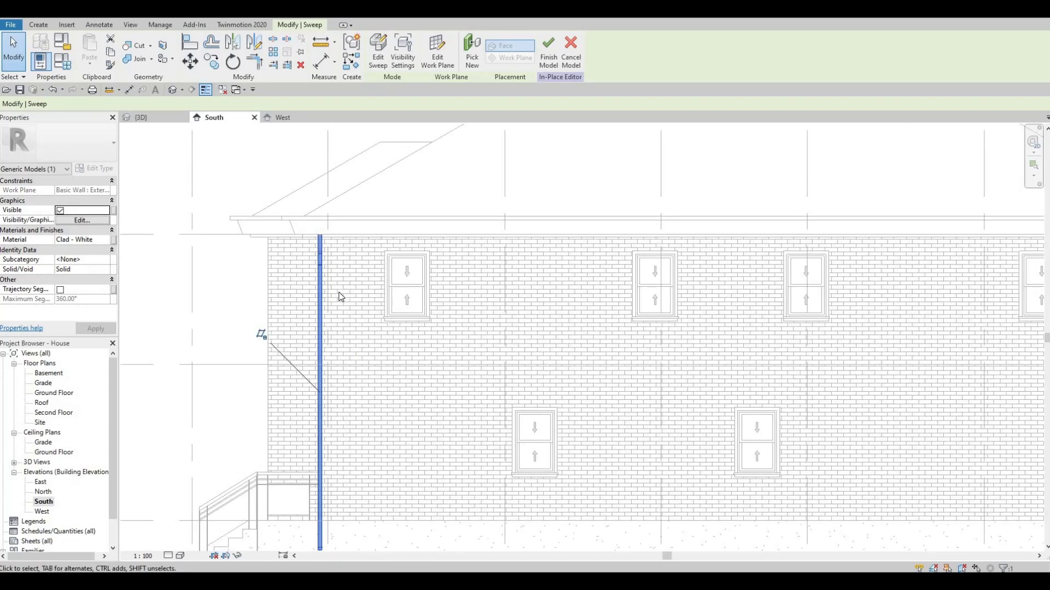
{"action": "key", "text": "Right"}
{"action": "key", "text": "Right"}
{"action": "key", "text": "Right"}
{"action": "key", "text": "Right"}
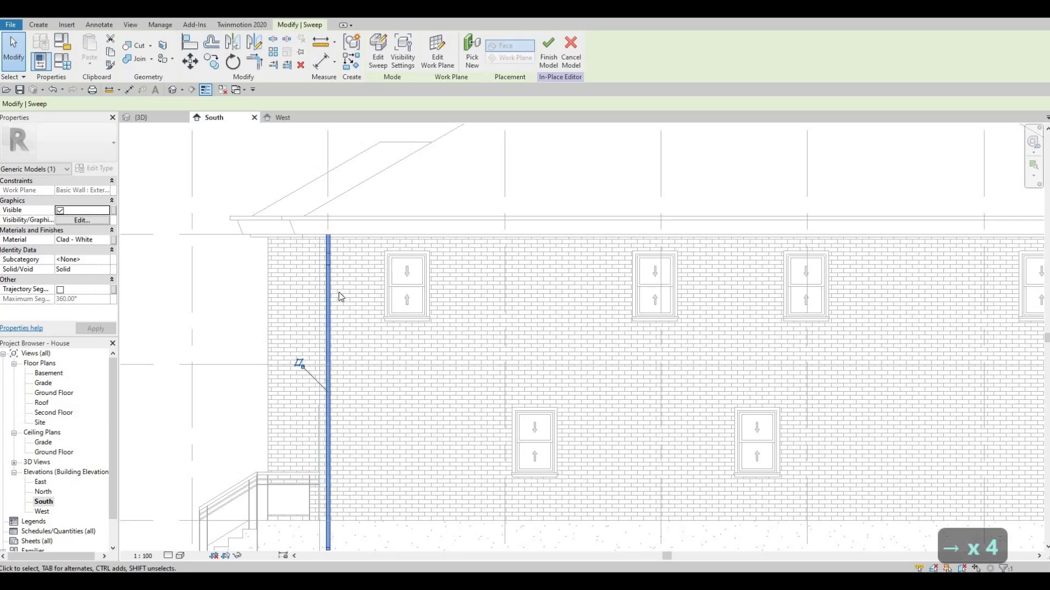
{"action": "key", "text": "Right"}
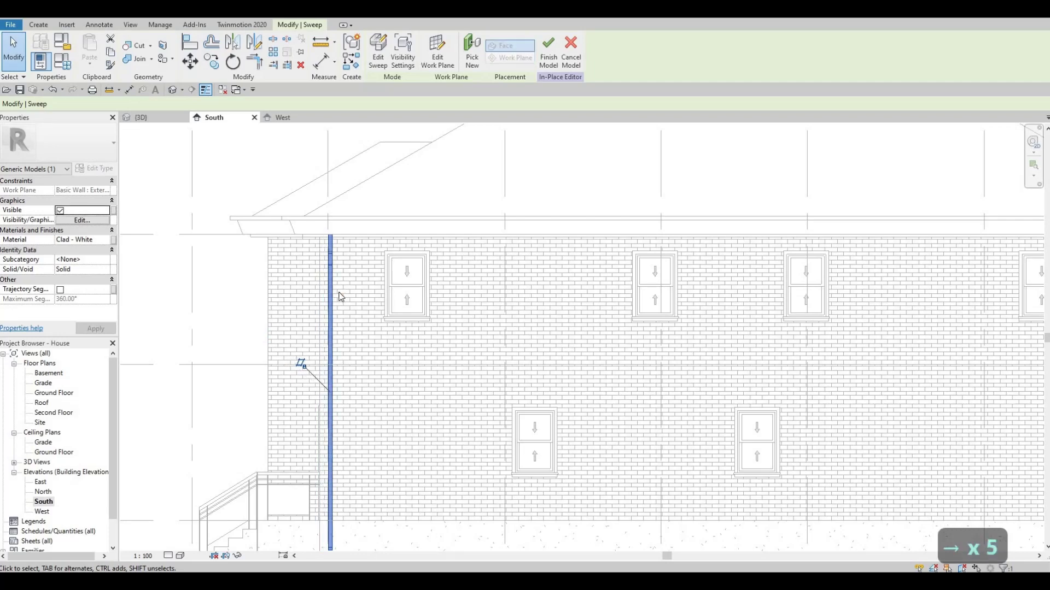
{"action": "key", "text": "Right"}
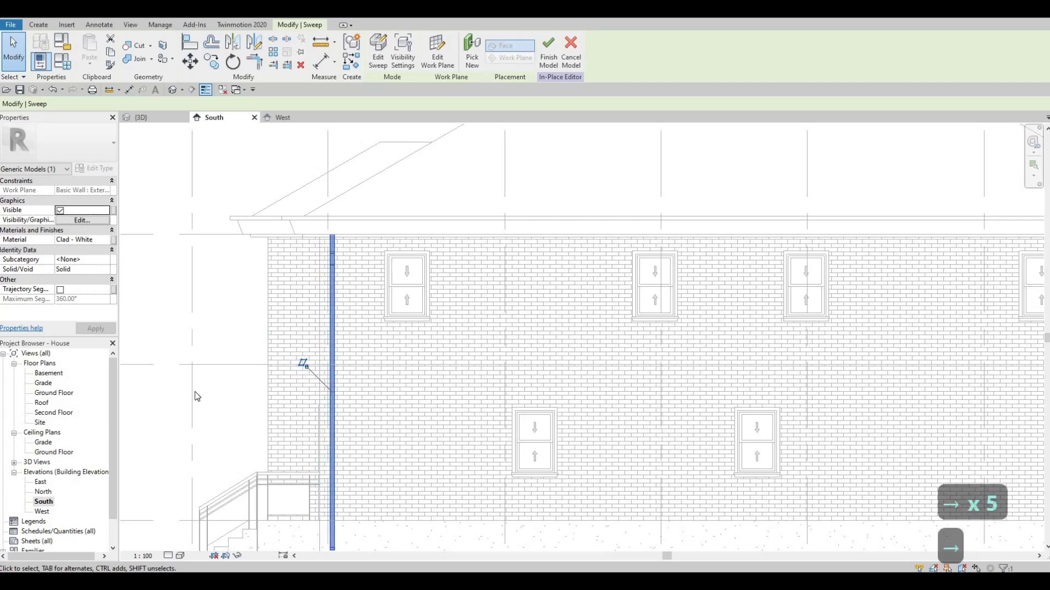
Check the downspout's side profile in the West elevation, return to the South elevation and finish the in-place model.
{"action": "double_click", "coordinate": [42, 511]}
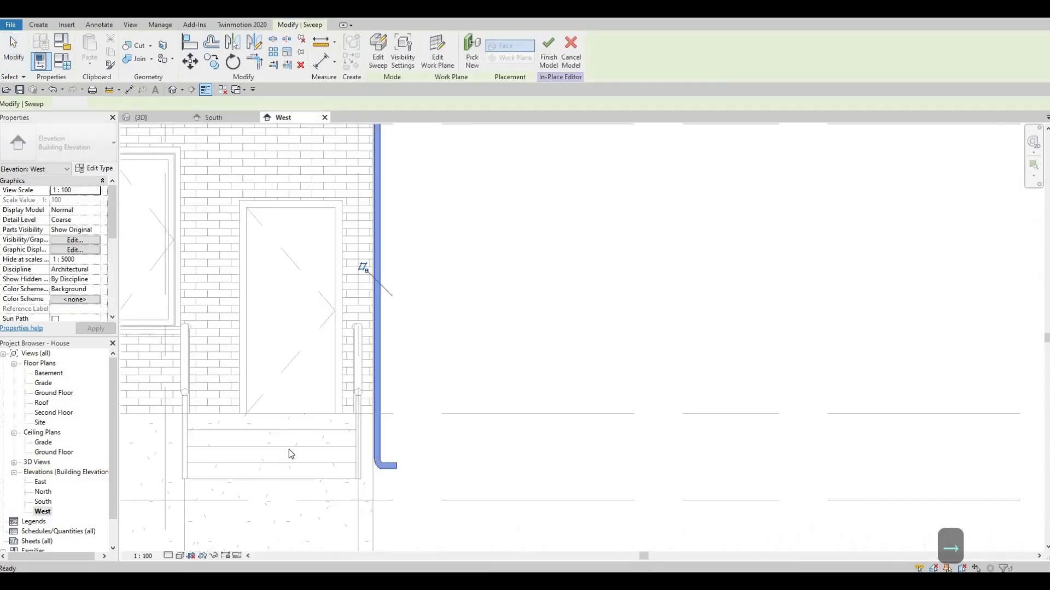
{"action": "scroll", "coordinate": [321, 514], "scroll_direction": "down", "scroll_amount": 1}
{"action": "middle_click_drag", "start_coordinate": [383, 164], "coordinate": [399, 263]}
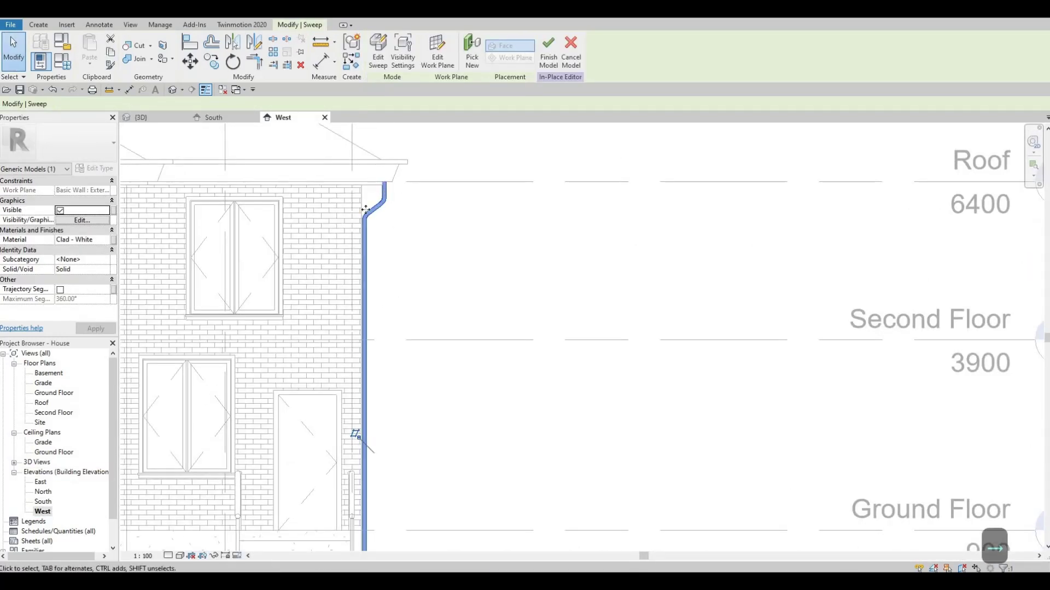
{"action": "left_click", "coordinate": [42, 502]}
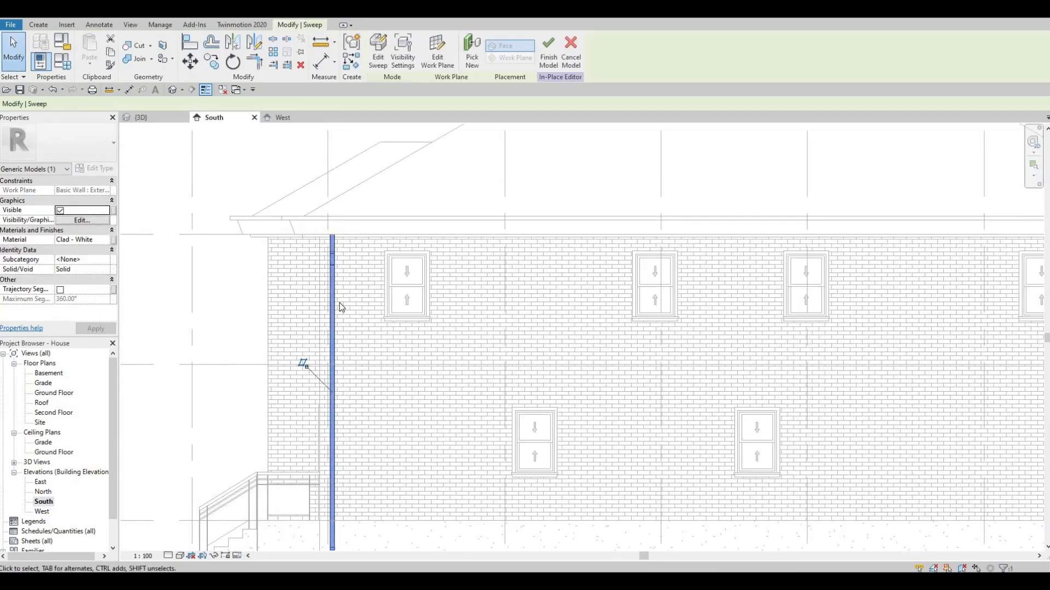
{"action": "scroll", "coordinate": [344, 304], "scroll_direction": "down", "scroll_amount": 1}
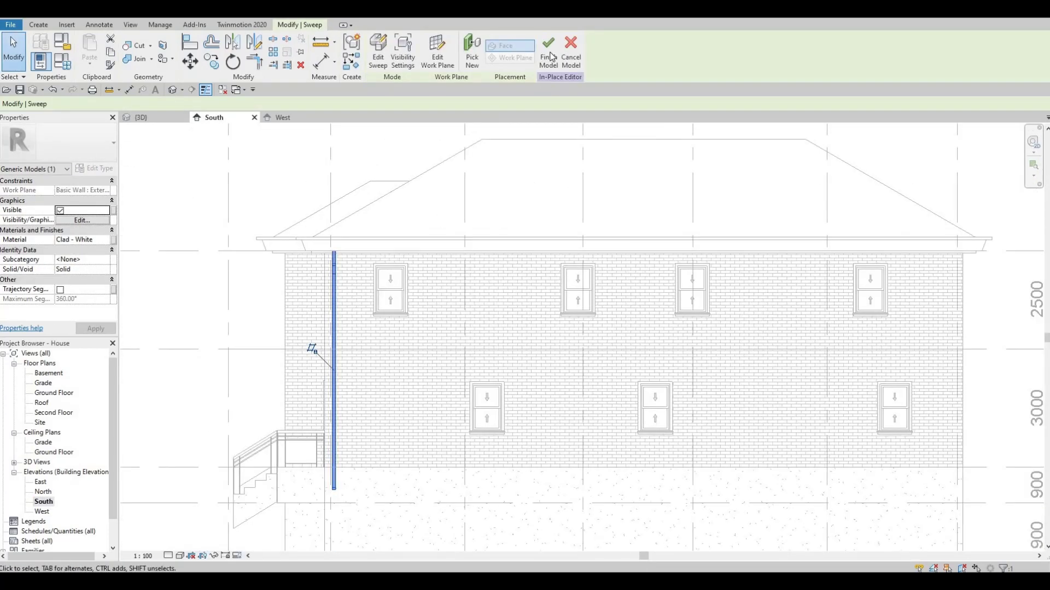
{"action": "left_click", "coordinate": [548, 55]}
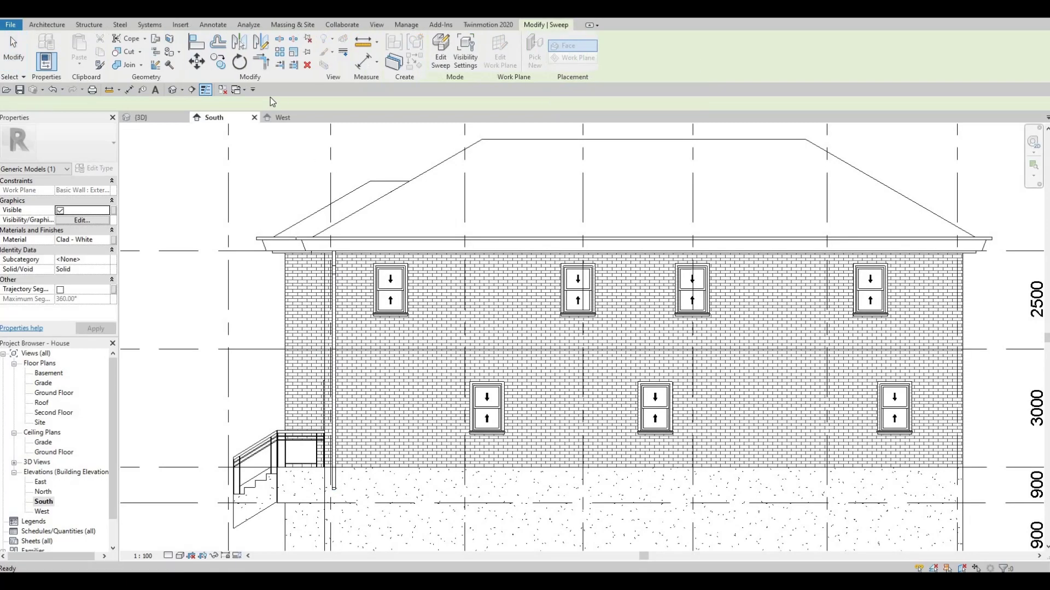
Inspect the finished downspout in 3D, from its connection under the roof gutter down to its outlet beside the entrance stairs.
{"action": "left_click", "coordinate": [173, 89]}
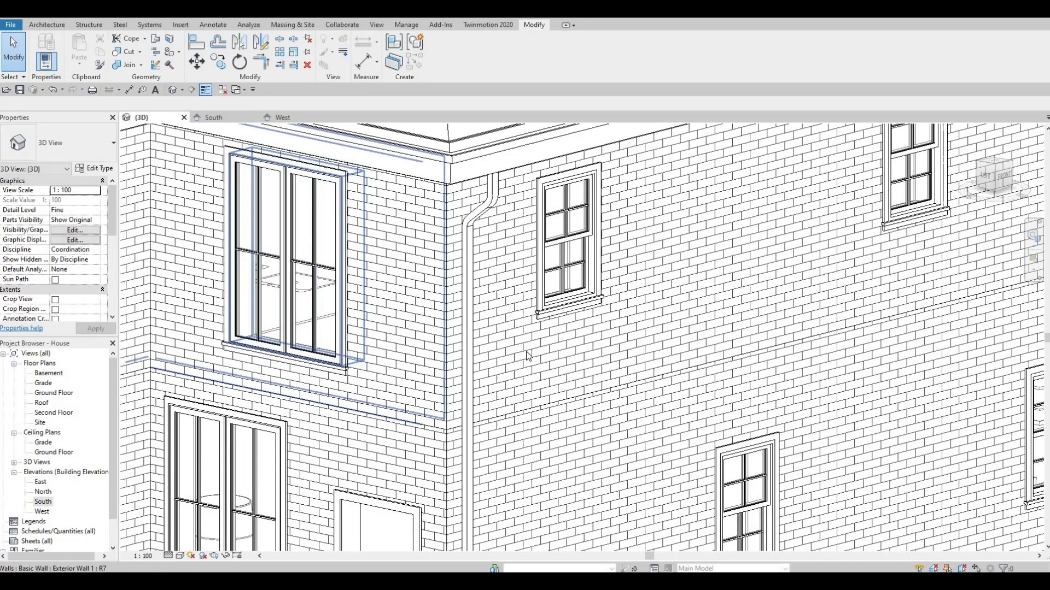
{"action": "middle_click_drag", "start_coordinate": [431, 365], "coordinate": [452, 279], "text": "shift"}
{"action": "middle_click_drag", "start_coordinate": [452, 423], "coordinate": [452, 285]}
{"action": "scroll", "coordinate": [451, 281], "scroll_direction": "down", "scroll_amount": 3}
{"action": "scroll", "coordinate": [447, 455], "scroll_direction": "up", "scroll_amount": 2}
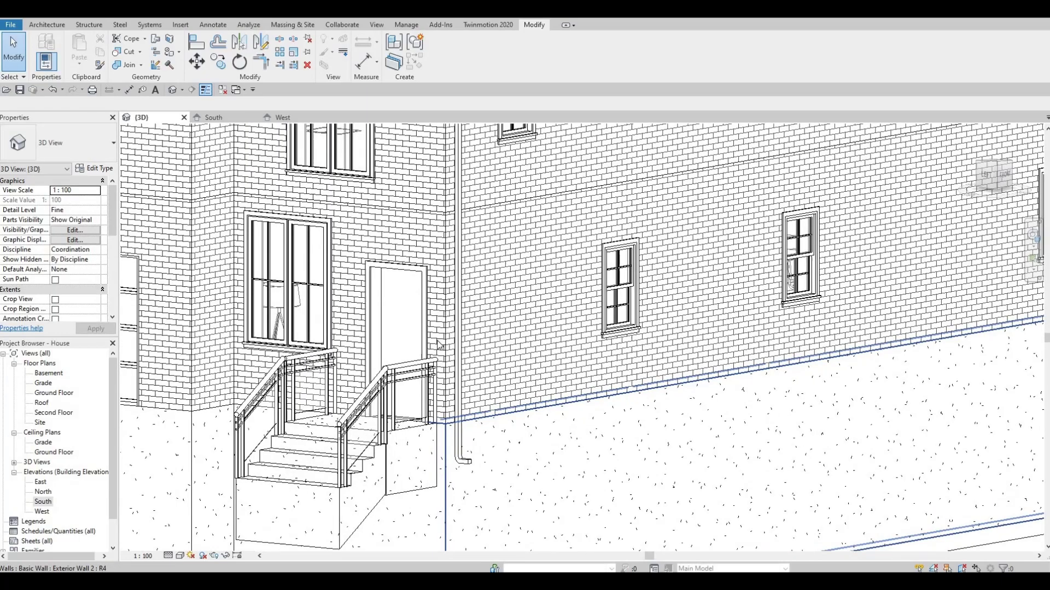
{"action": "middle_click_drag", "start_coordinate": [435, 437], "coordinate": [485, 440], "text": "shift"}
{"action": "middle_click_drag", "start_coordinate": [465, 238], "coordinate": [490, 361]}
{"action": "scroll", "coordinate": [490, 361], "scroll_direction": "down", "scroll_amount": 1}
{"action": "scroll", "coordinate": [491, 362], "scroll_direction": "down", "scroll_amount": 4}
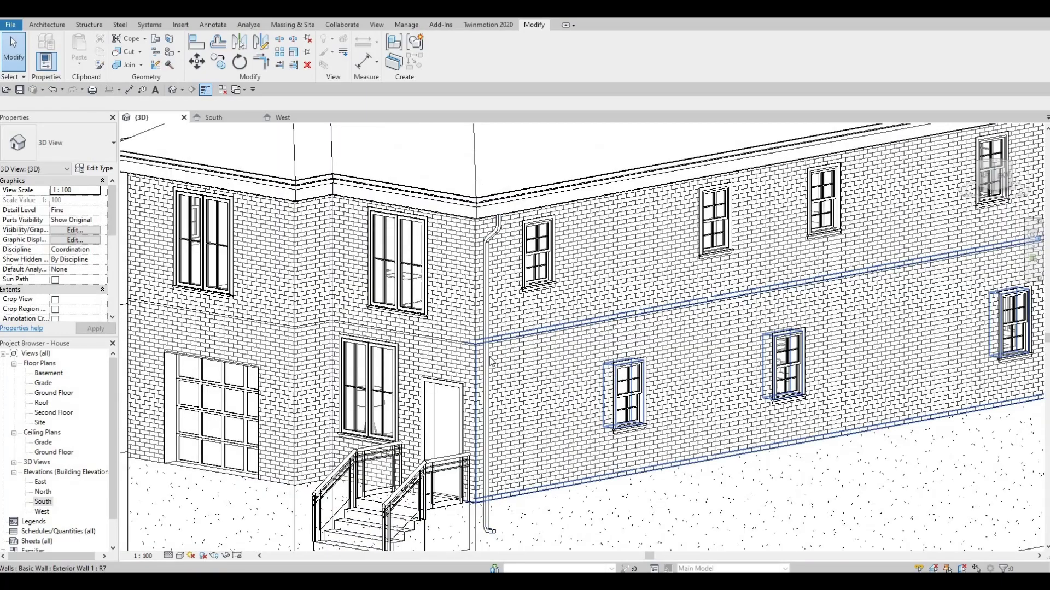
{"action": "scroll", "coordinate": [471, 242], "scroll_direction": "up", "scroll_amount": 5}
{"action": "scroll", "coordinate": [471, 242], "scroll_direction": "up", "scroll_amount": 1}
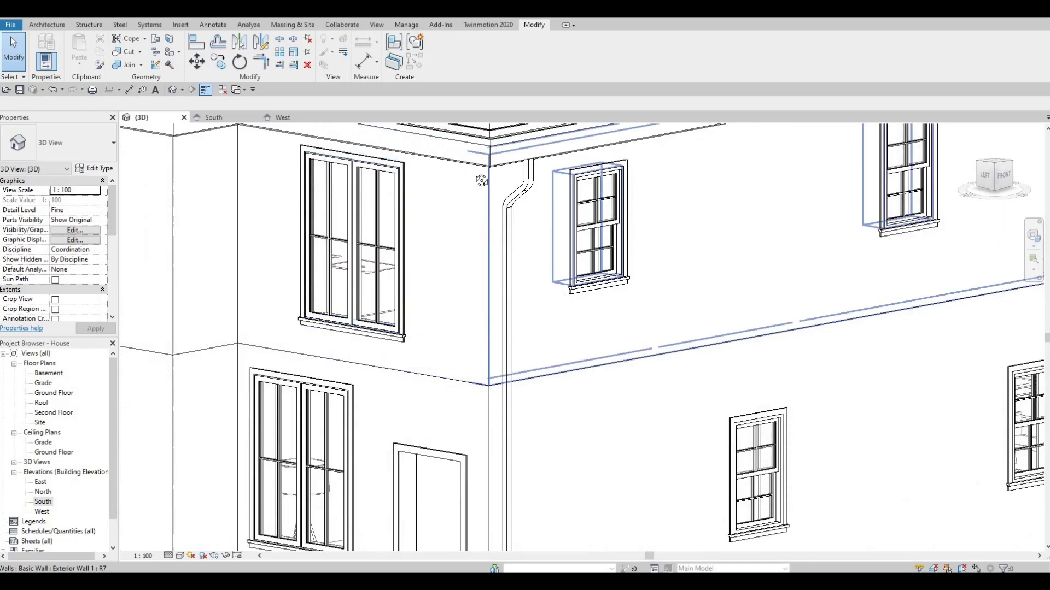
{"action": "mouse_move", "coordinate": [480, 178]}
{"action": "middle_mouse_down", "text": "shift"}
{"action": "mouse_move", "coordinate": [502, 82]}
{"action": "mouse_move", "coordinate": [515, 82]}
{"action": "middle_mouse_up", "text": "shift"}
{"action": "scroll", "coordinate": [544, 310], "scroll_direction": "up", "scroll_amount": 1}
{"action": "middle_click_drag", "start_coordinate": [538, 287], "coordinate": [588, 364]}
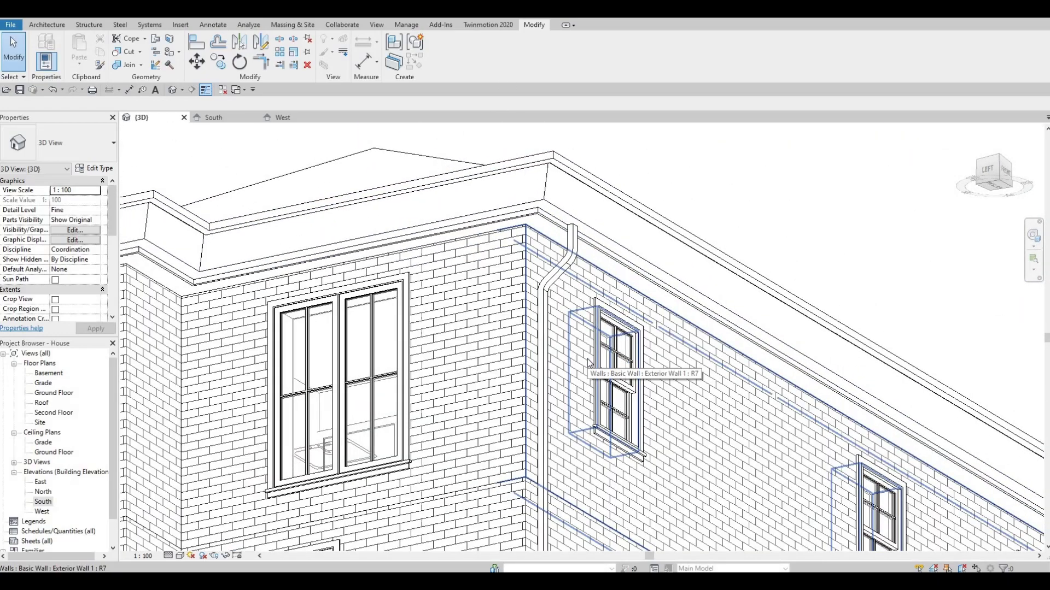